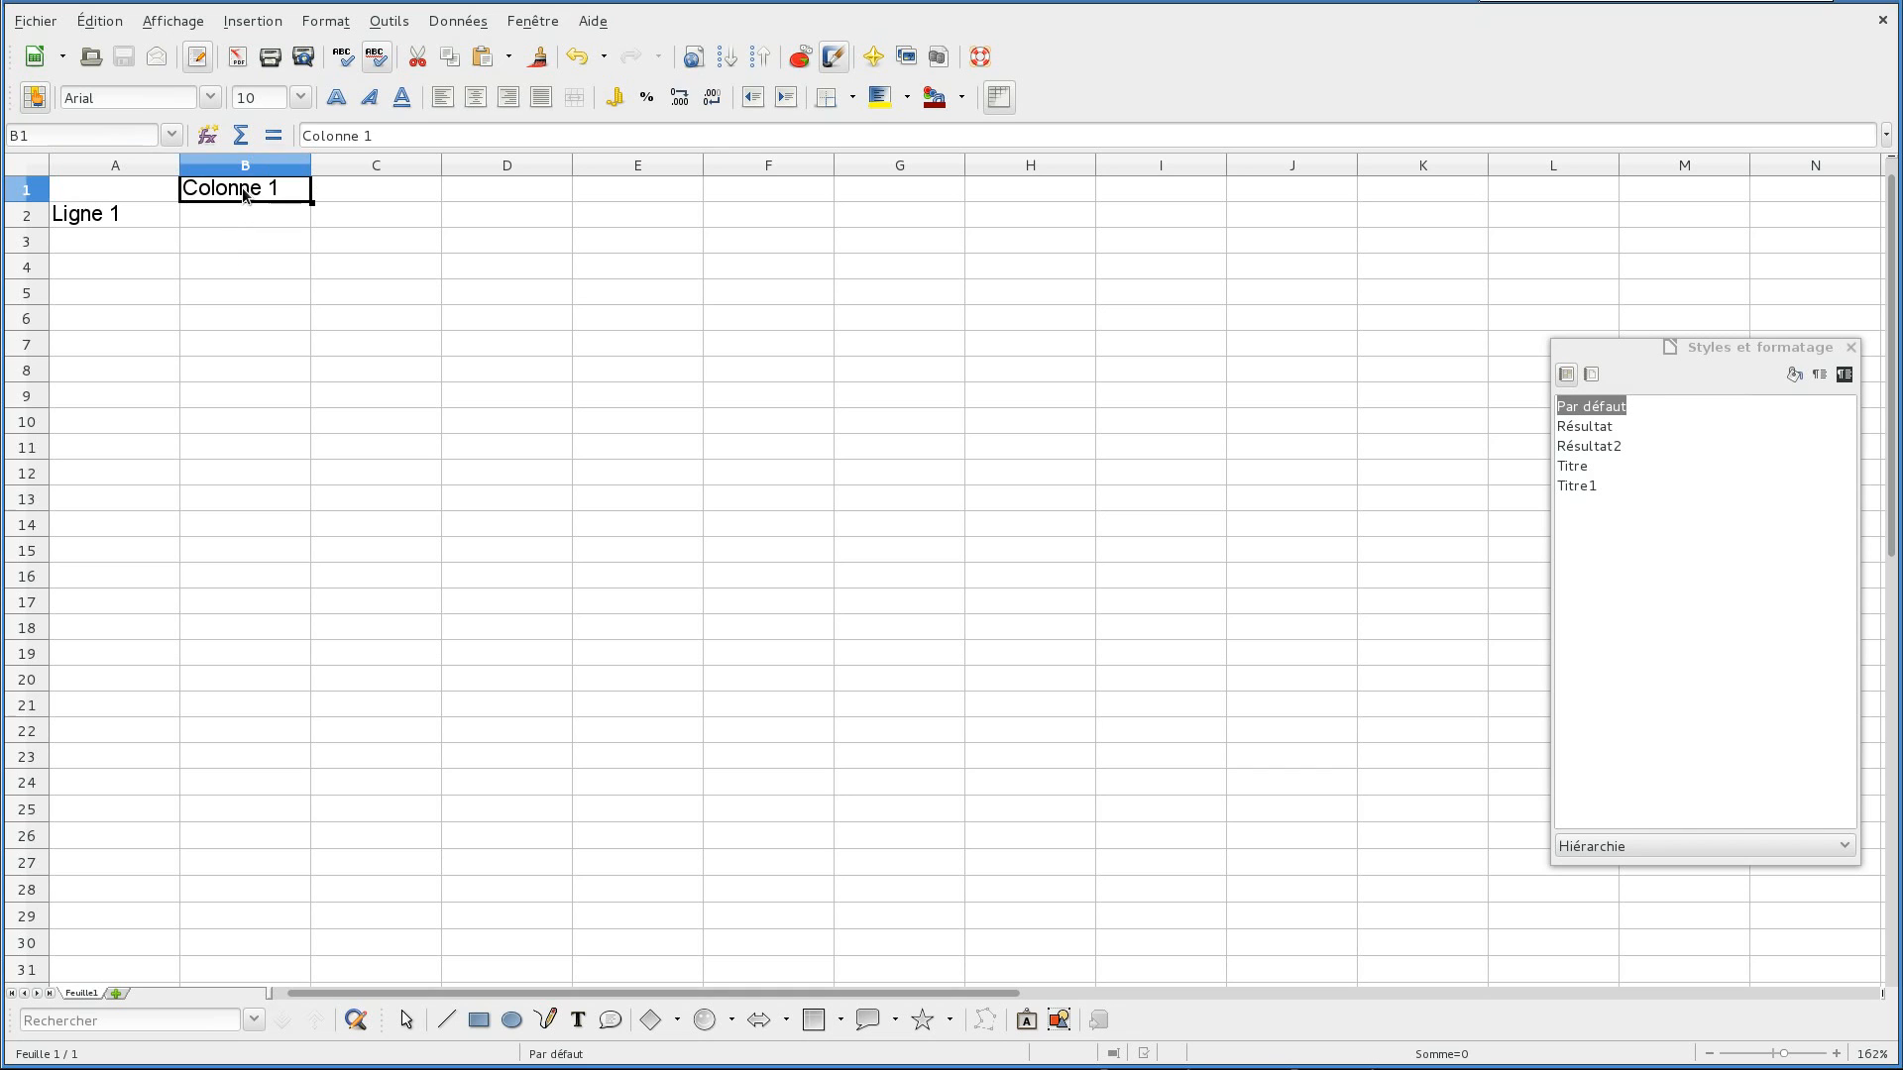
# Fill the headings Colonne 1 to Colonne 13 across B1:N1 and Ligne 1 to Ligne 32 down A2:A33
pyautogui.moveTo(313, 200); pyautogui.dragTo(1819, 193)
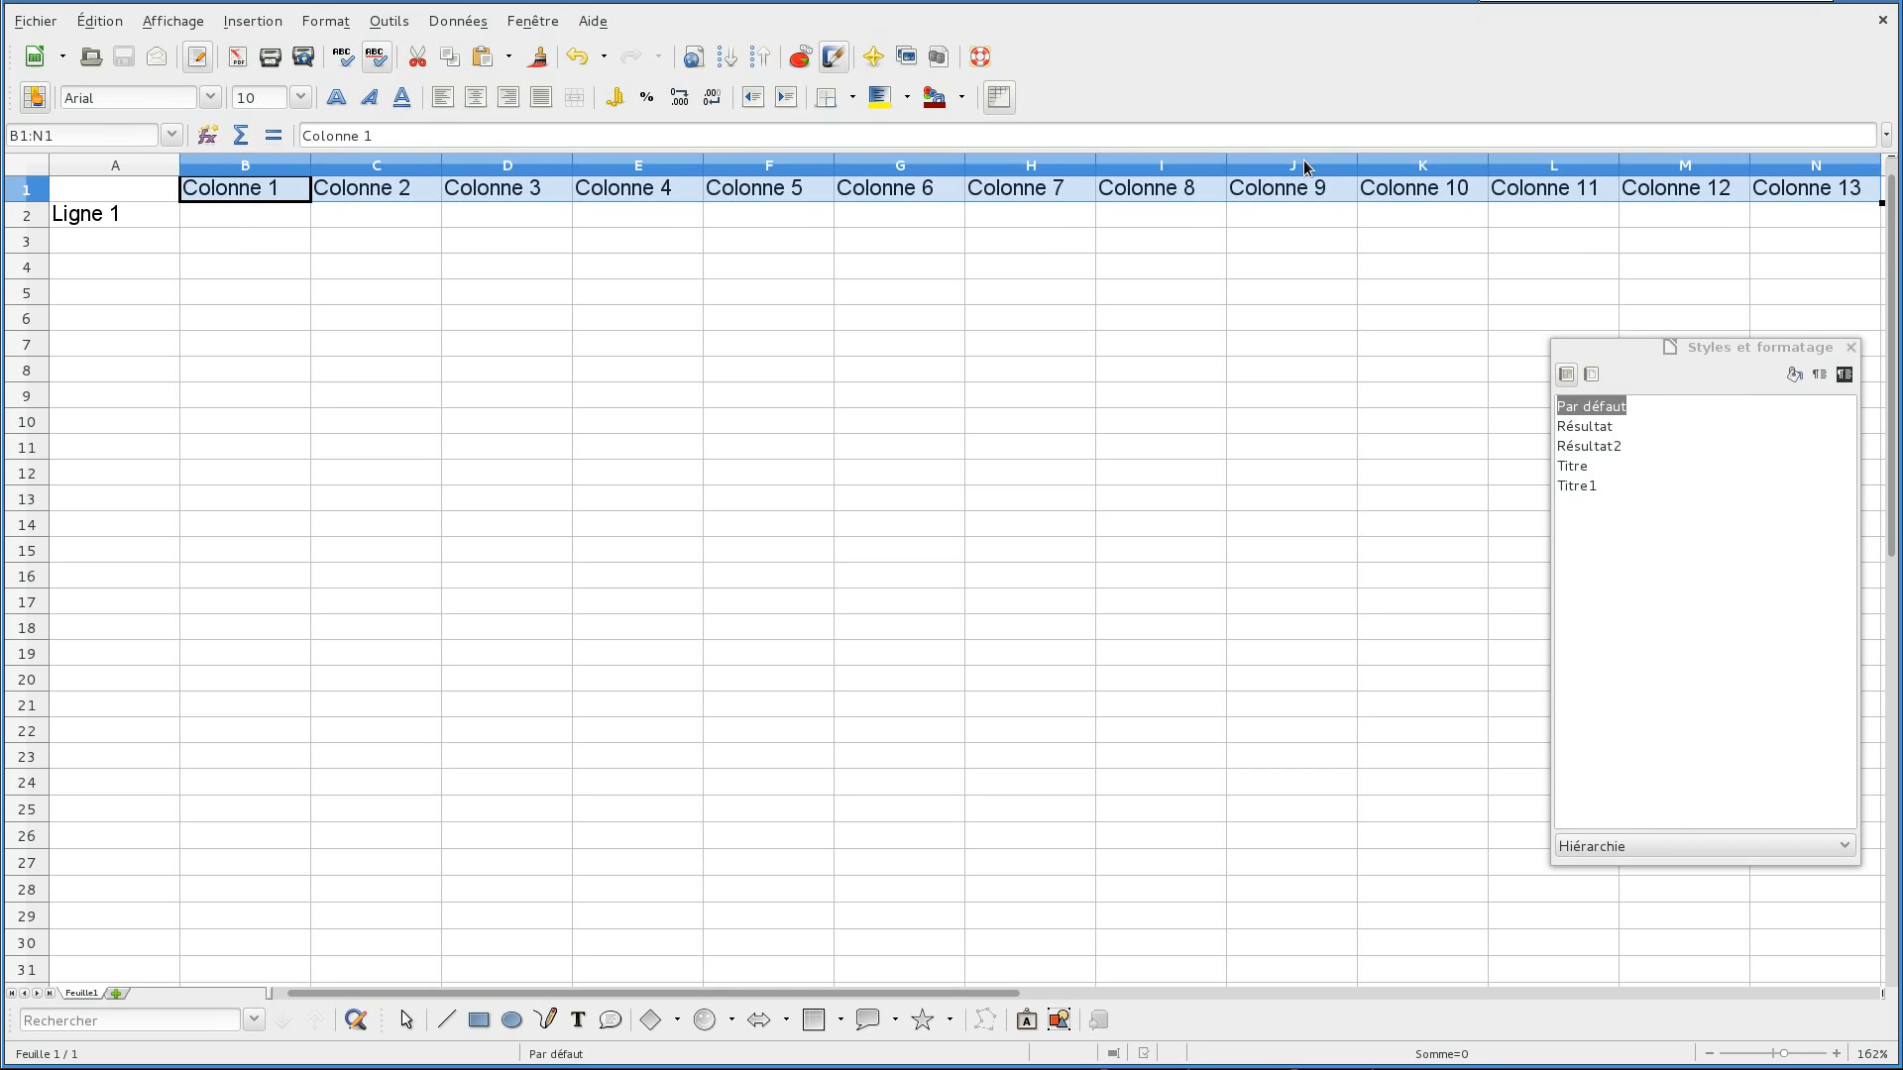
pyautogui.click(176, 214)
pyautogui.moveTo(186, 234); pyautogui.dragTo(188, 976)
pyautogui.scroll(1, 262, 565)
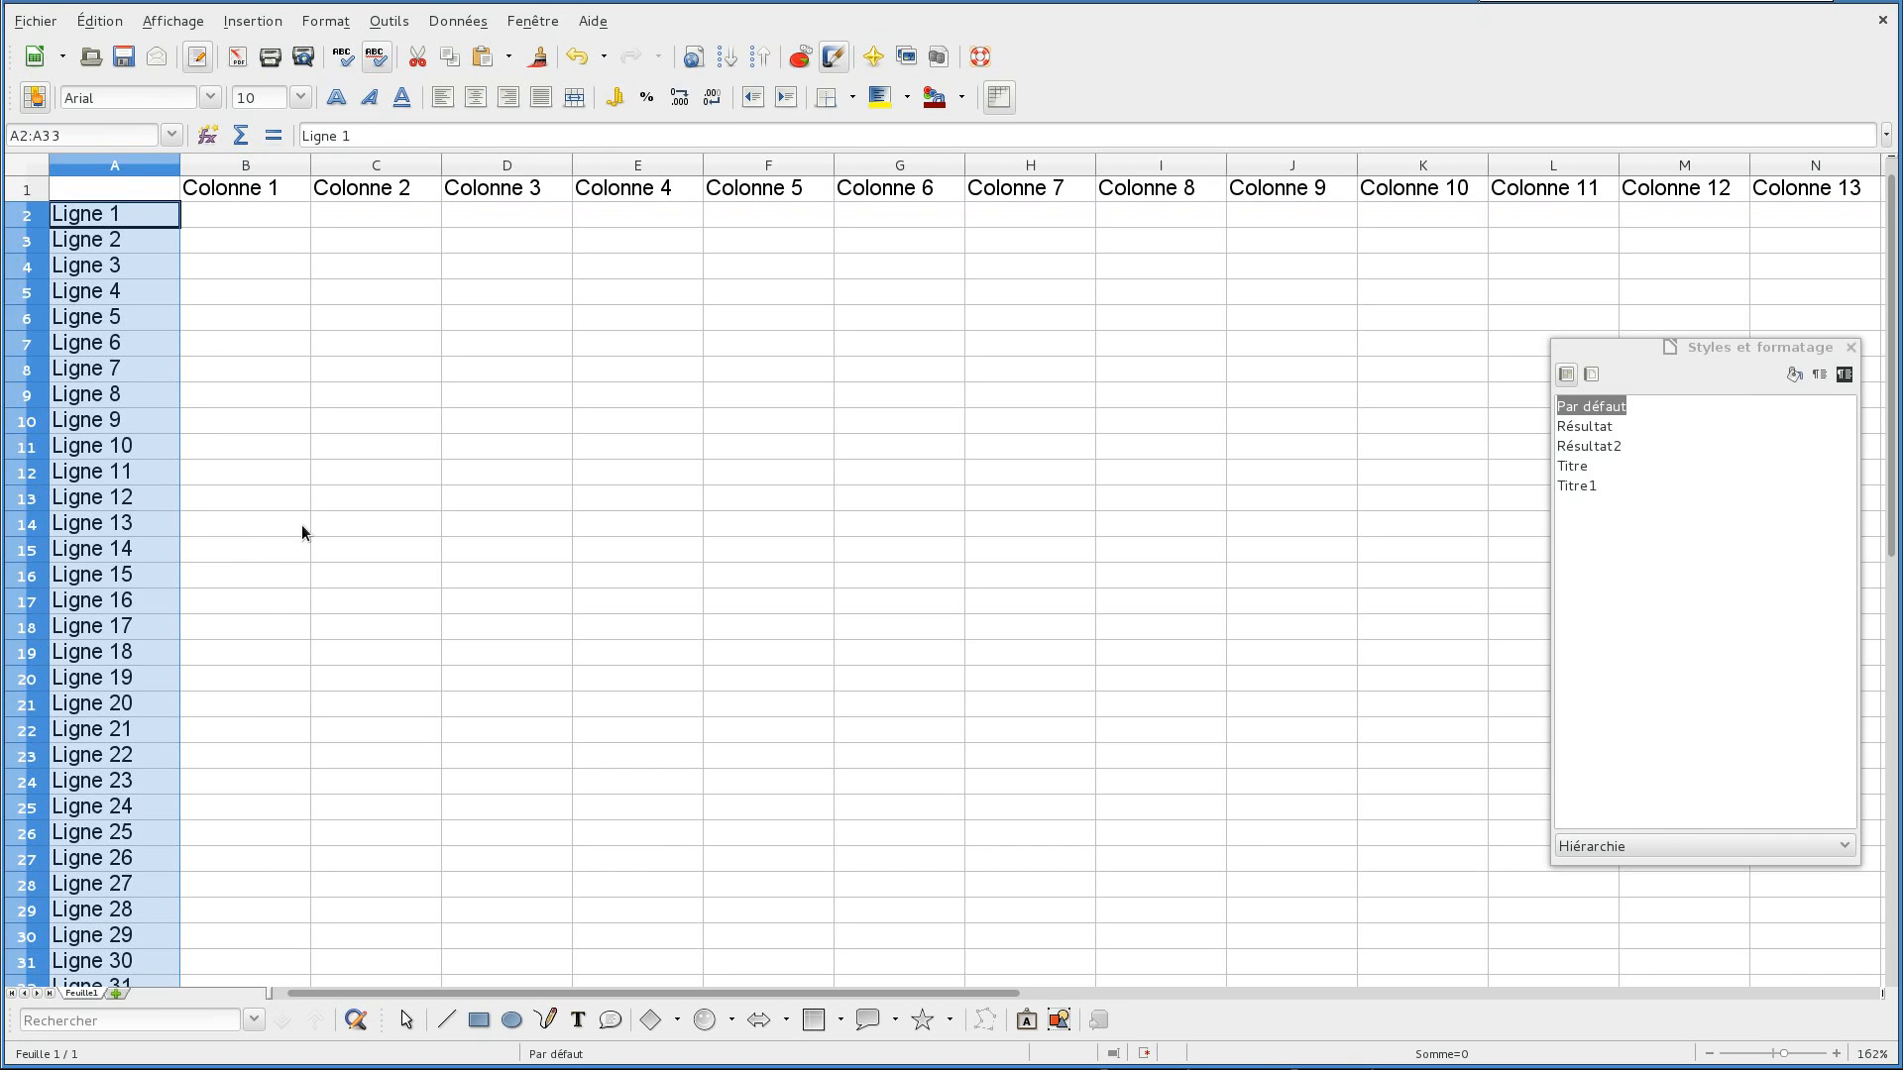
pyautogui.click(302, 531)
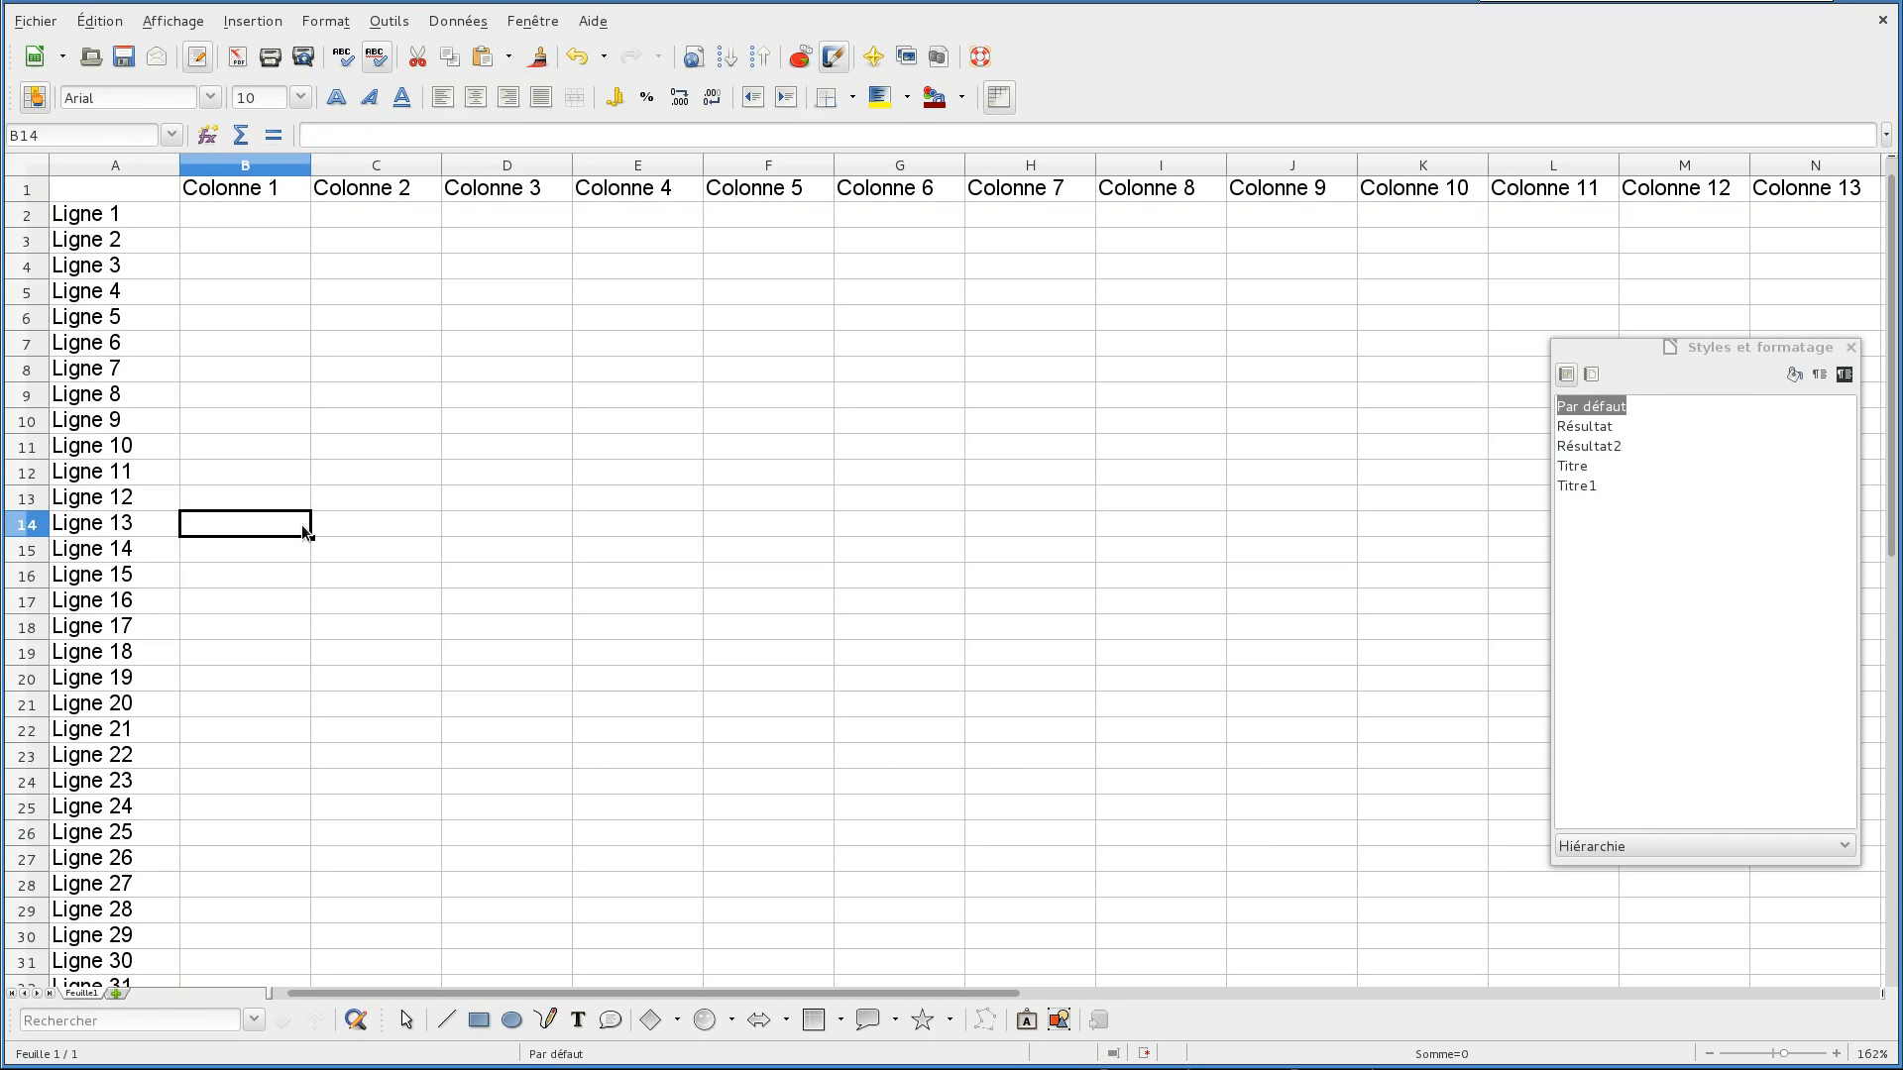
# Hide column E, the one headed Colonne 4
pyautogui.click(615, 170)
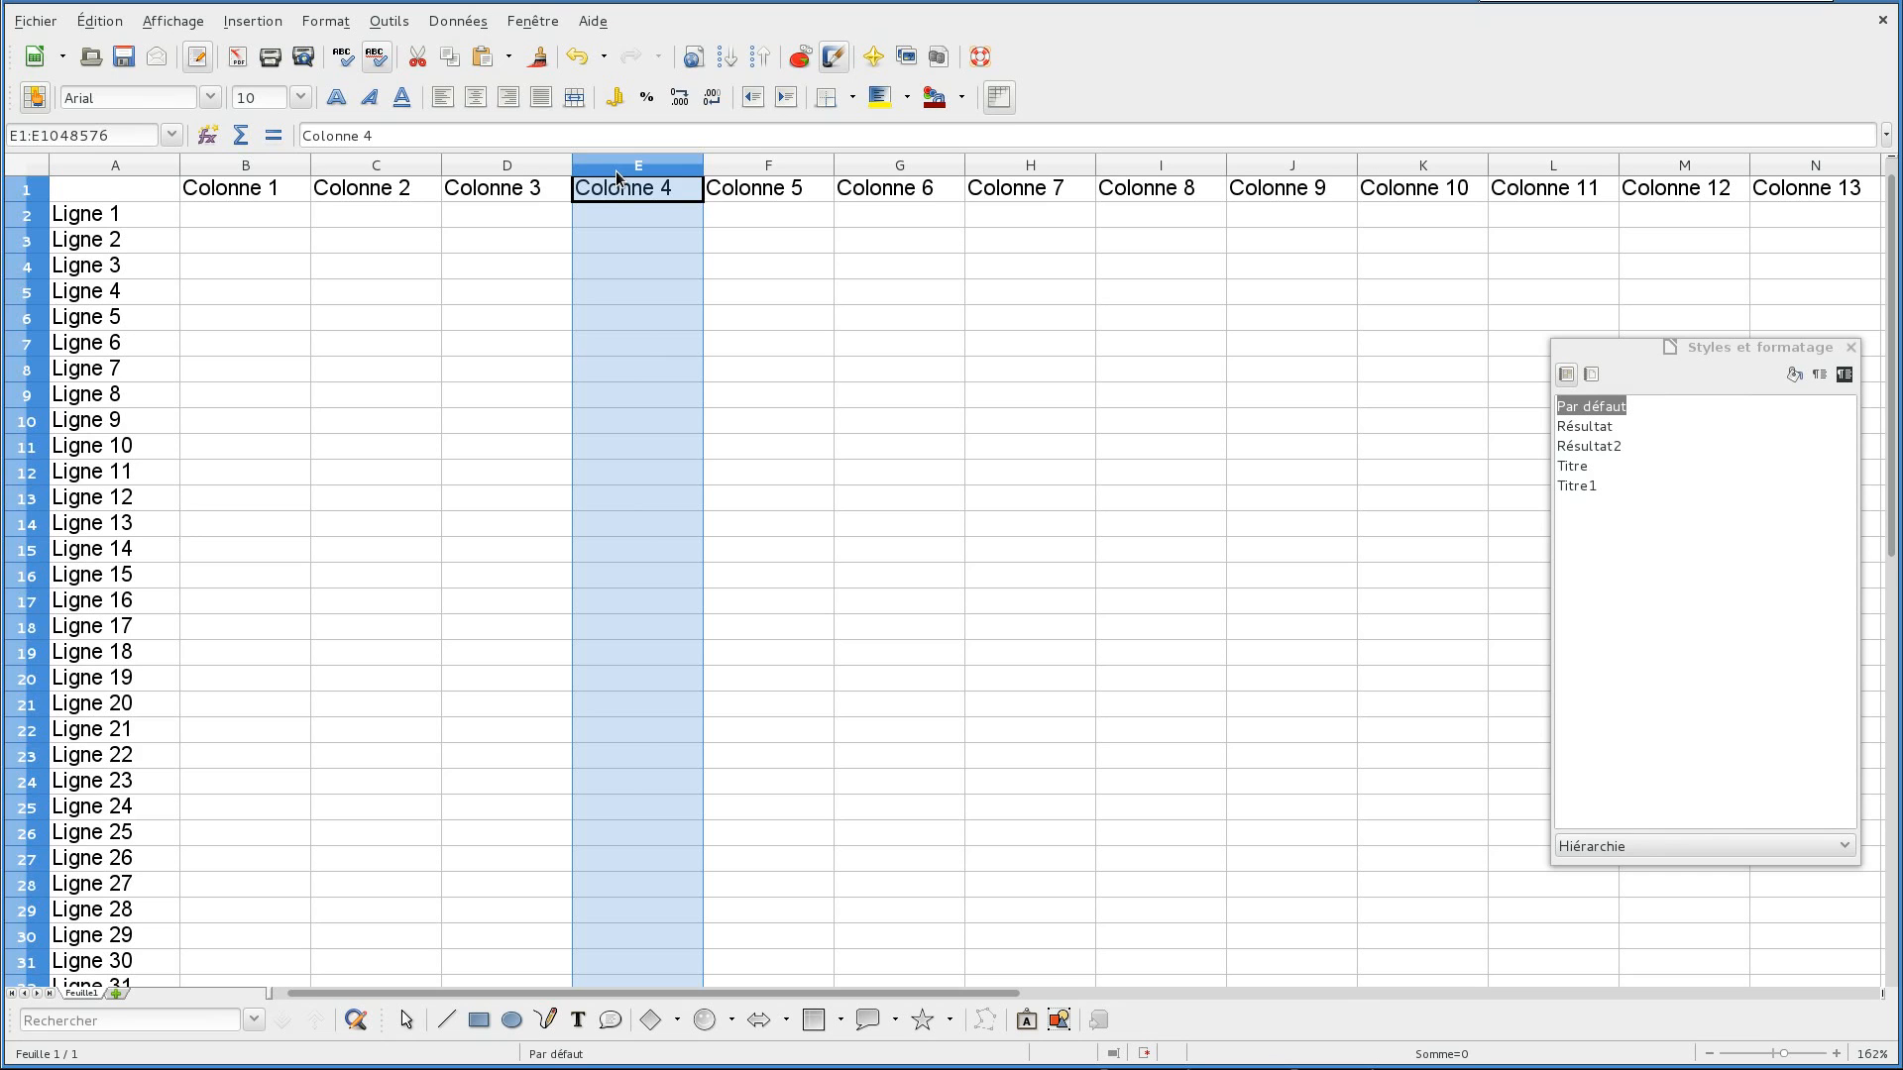
pyautogui.rightClick(615, 177)
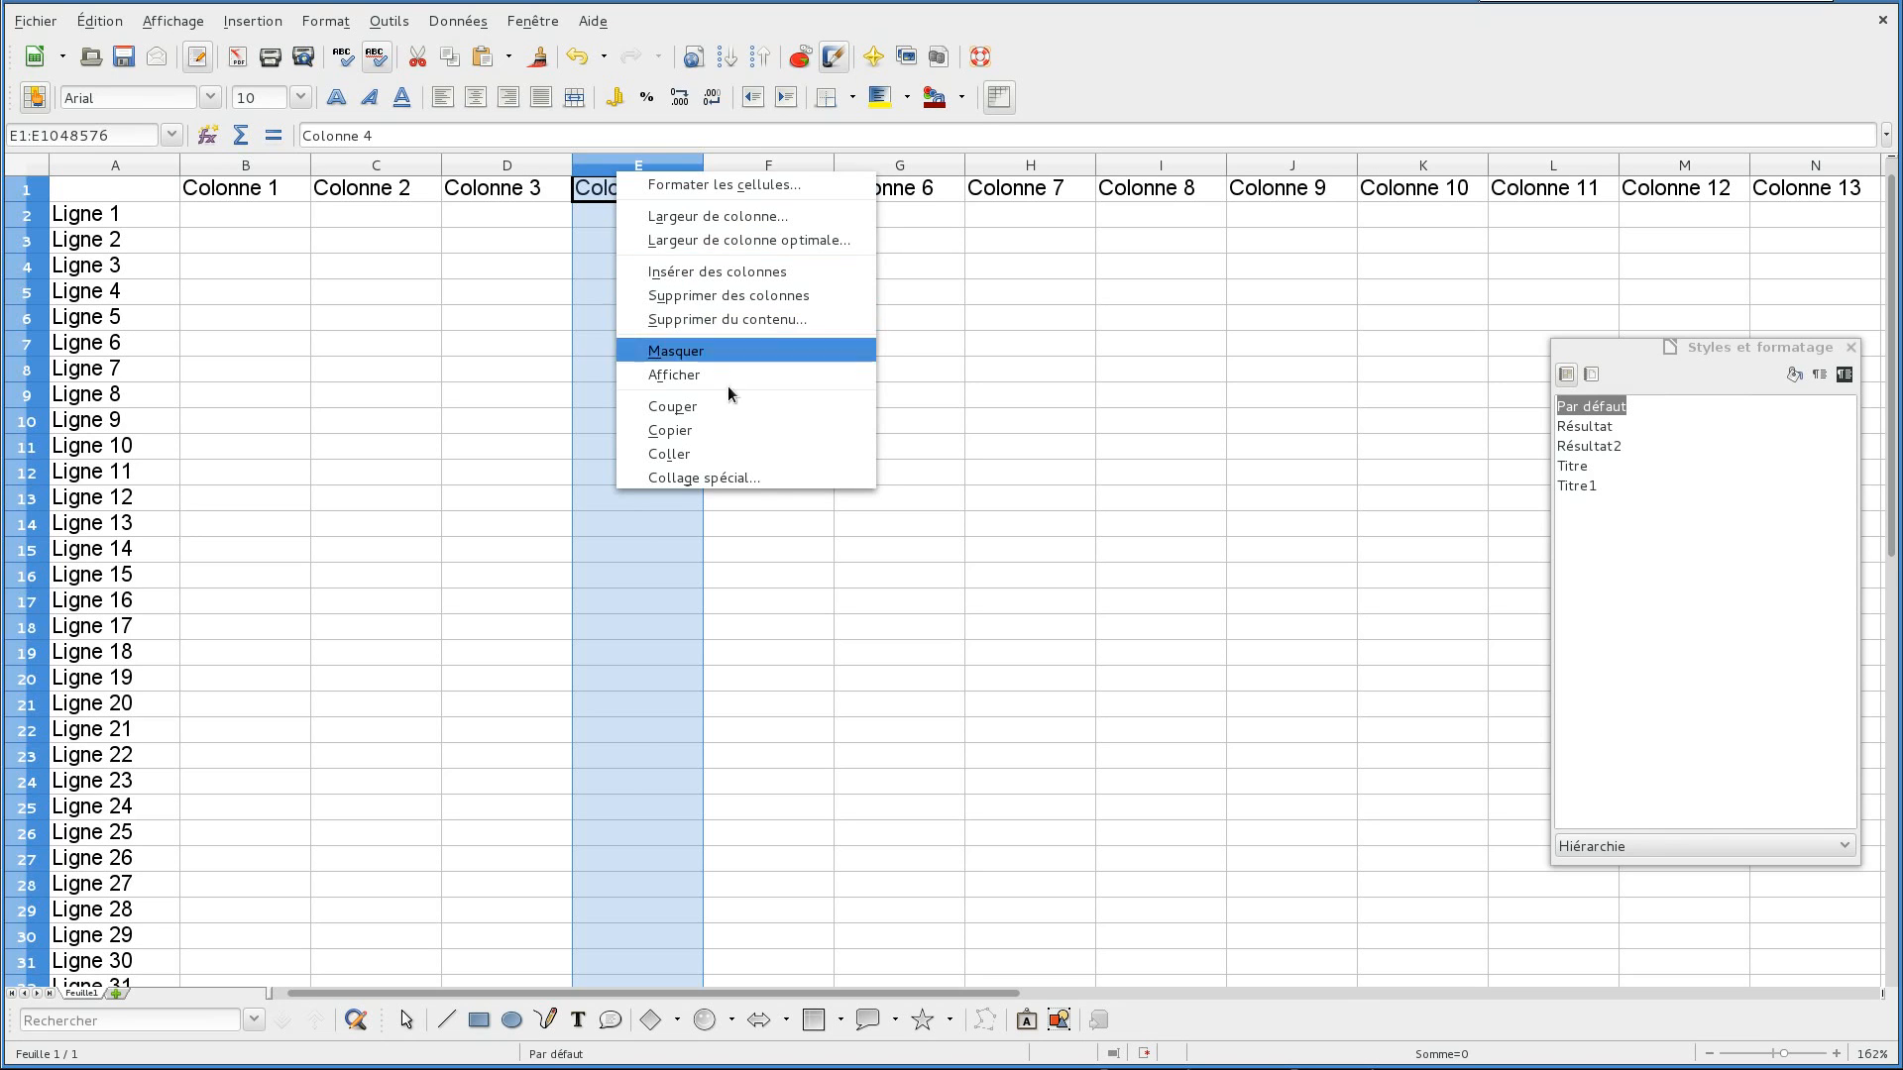
pyautogui.click(731, 349)
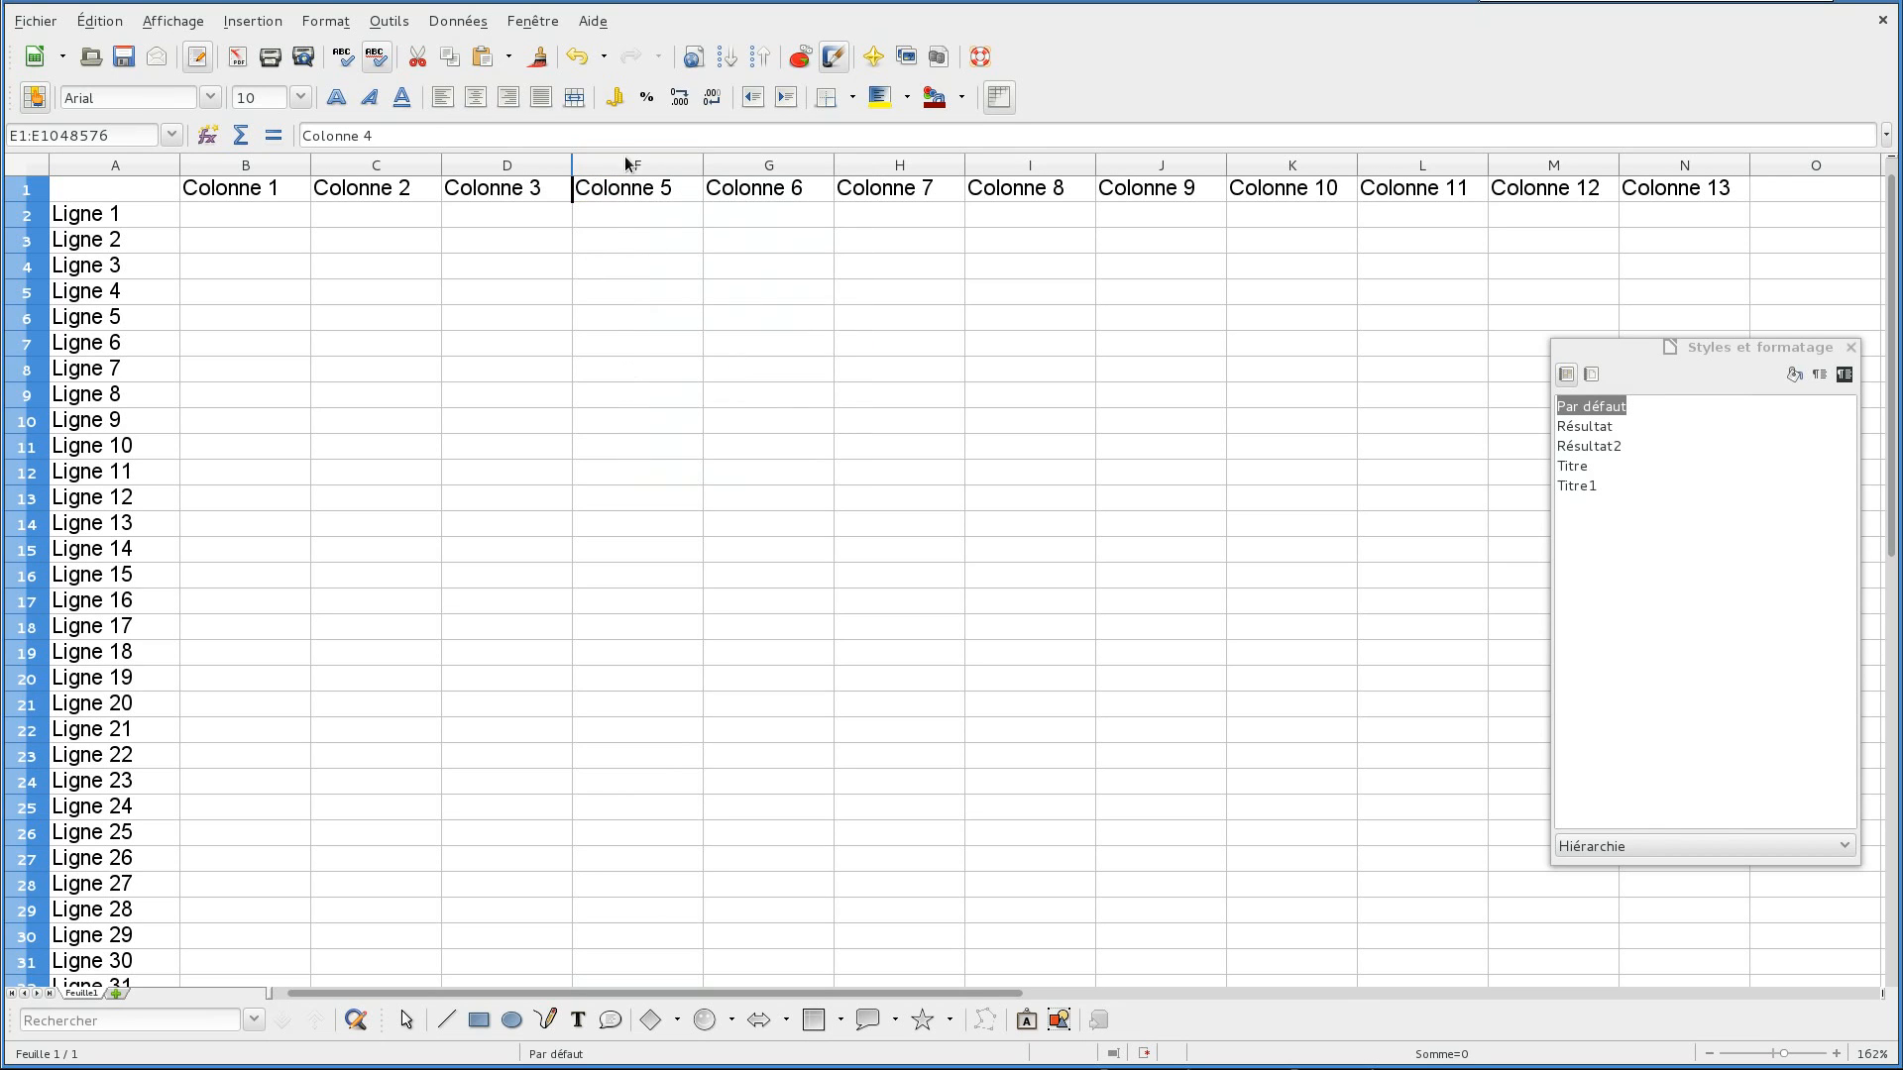
# Show the hidden column E again by selecting its neighbouring columns D and F
pyautogui.moveTo(566, 169); pyautogui.dragTo(586, 176)
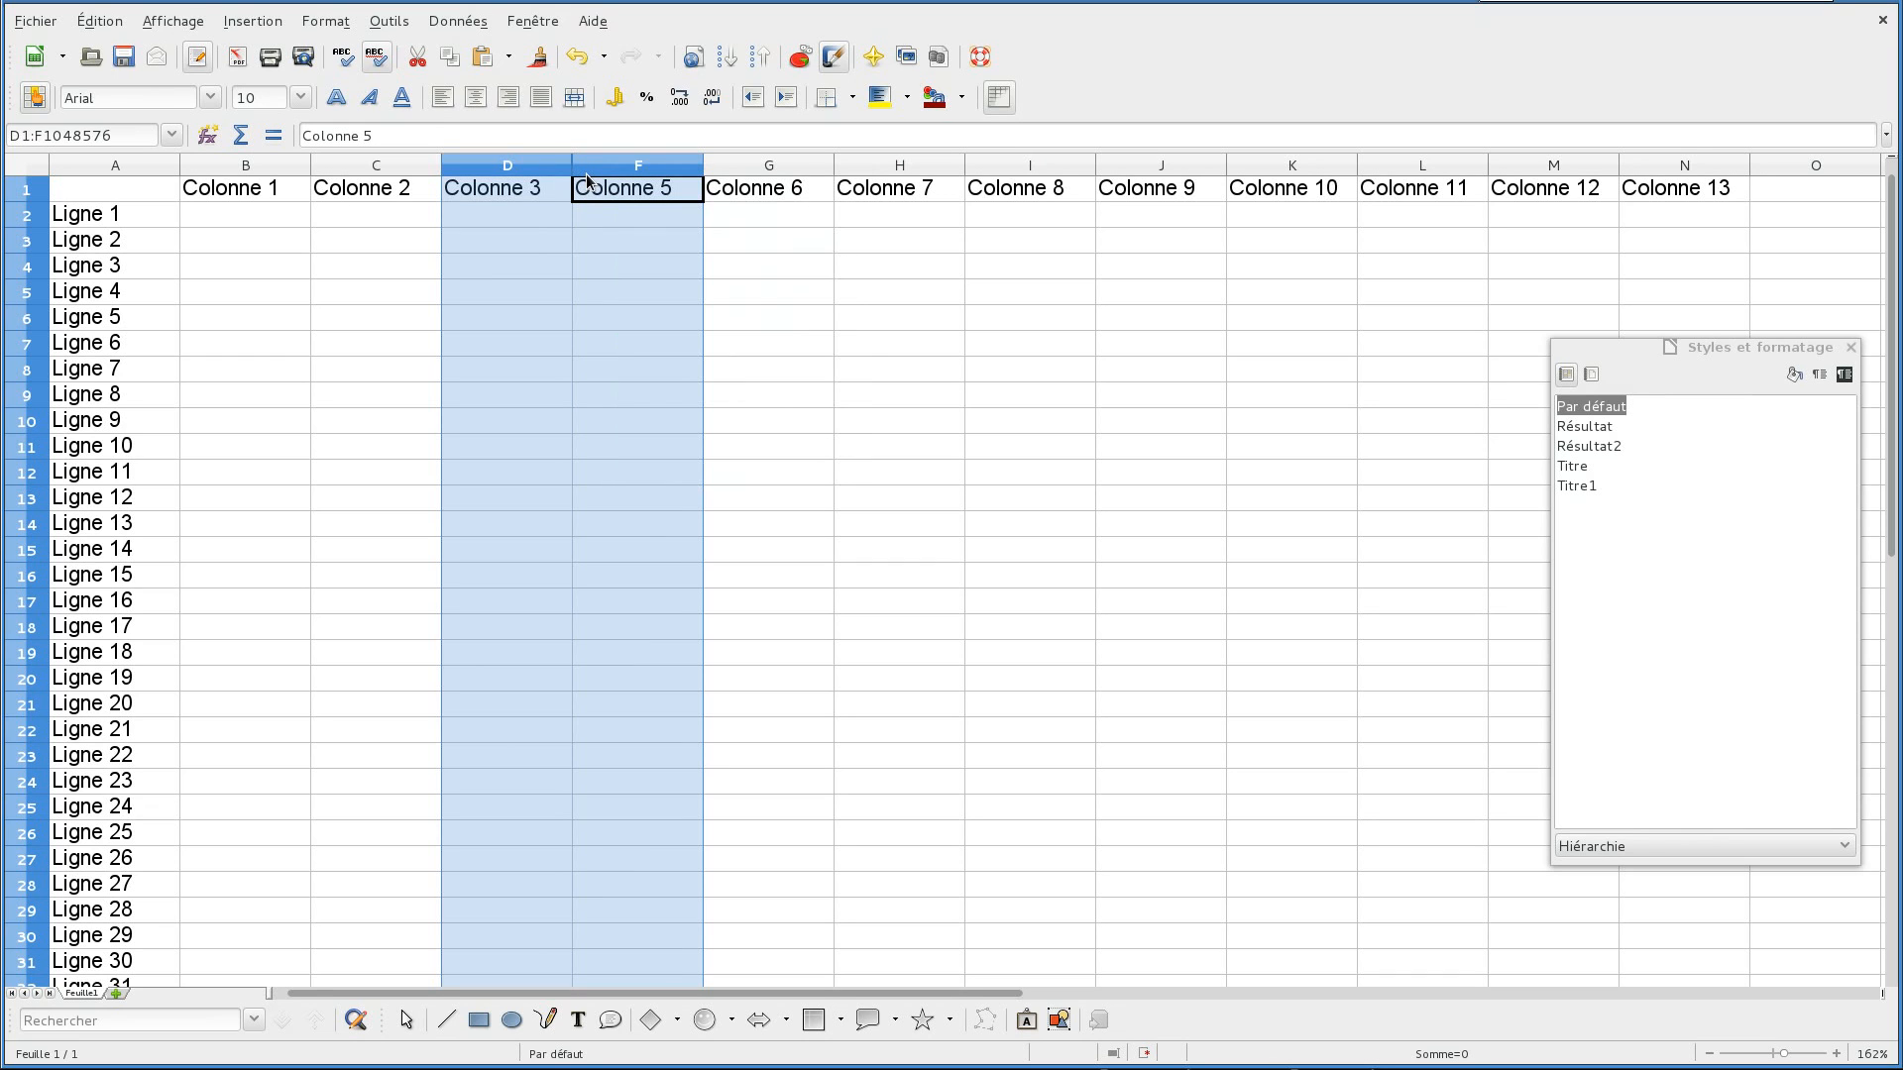
pyautogui.rightClick(587, 179)
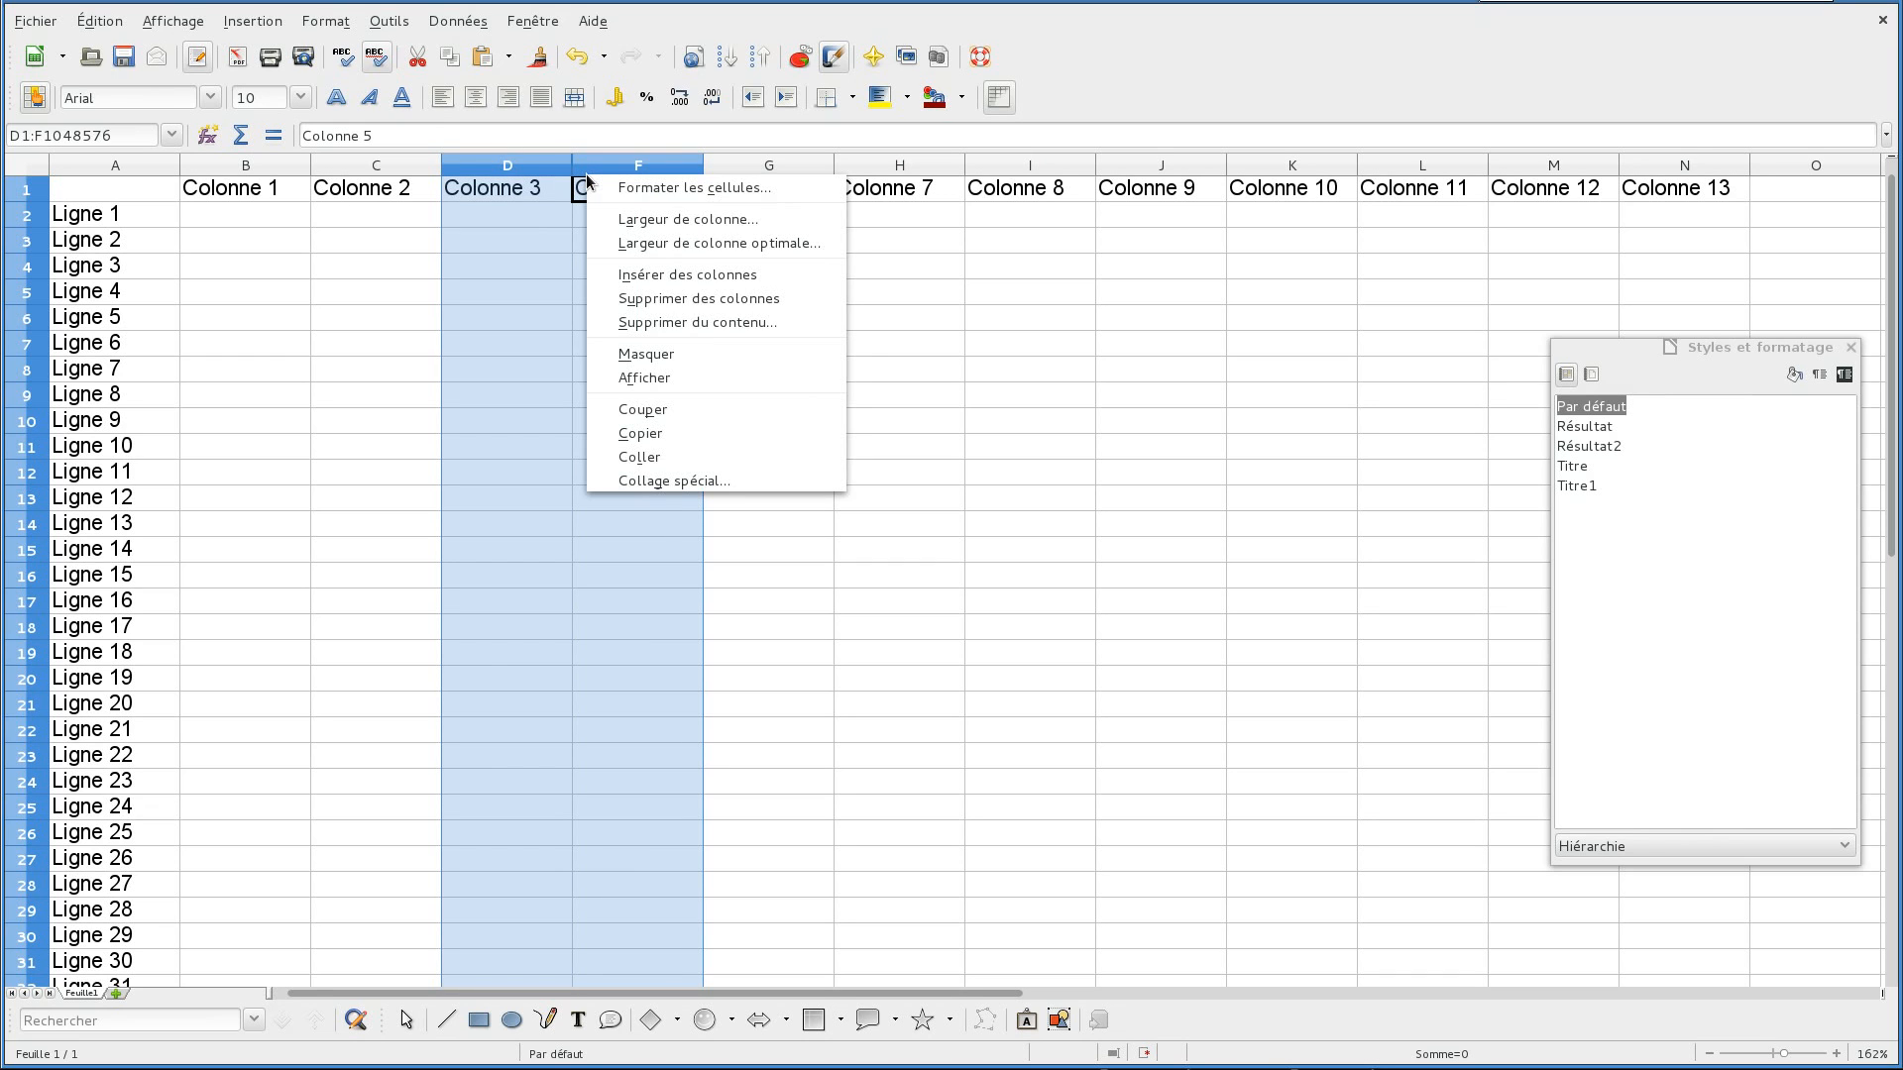
pyautogui.click(646, 378)
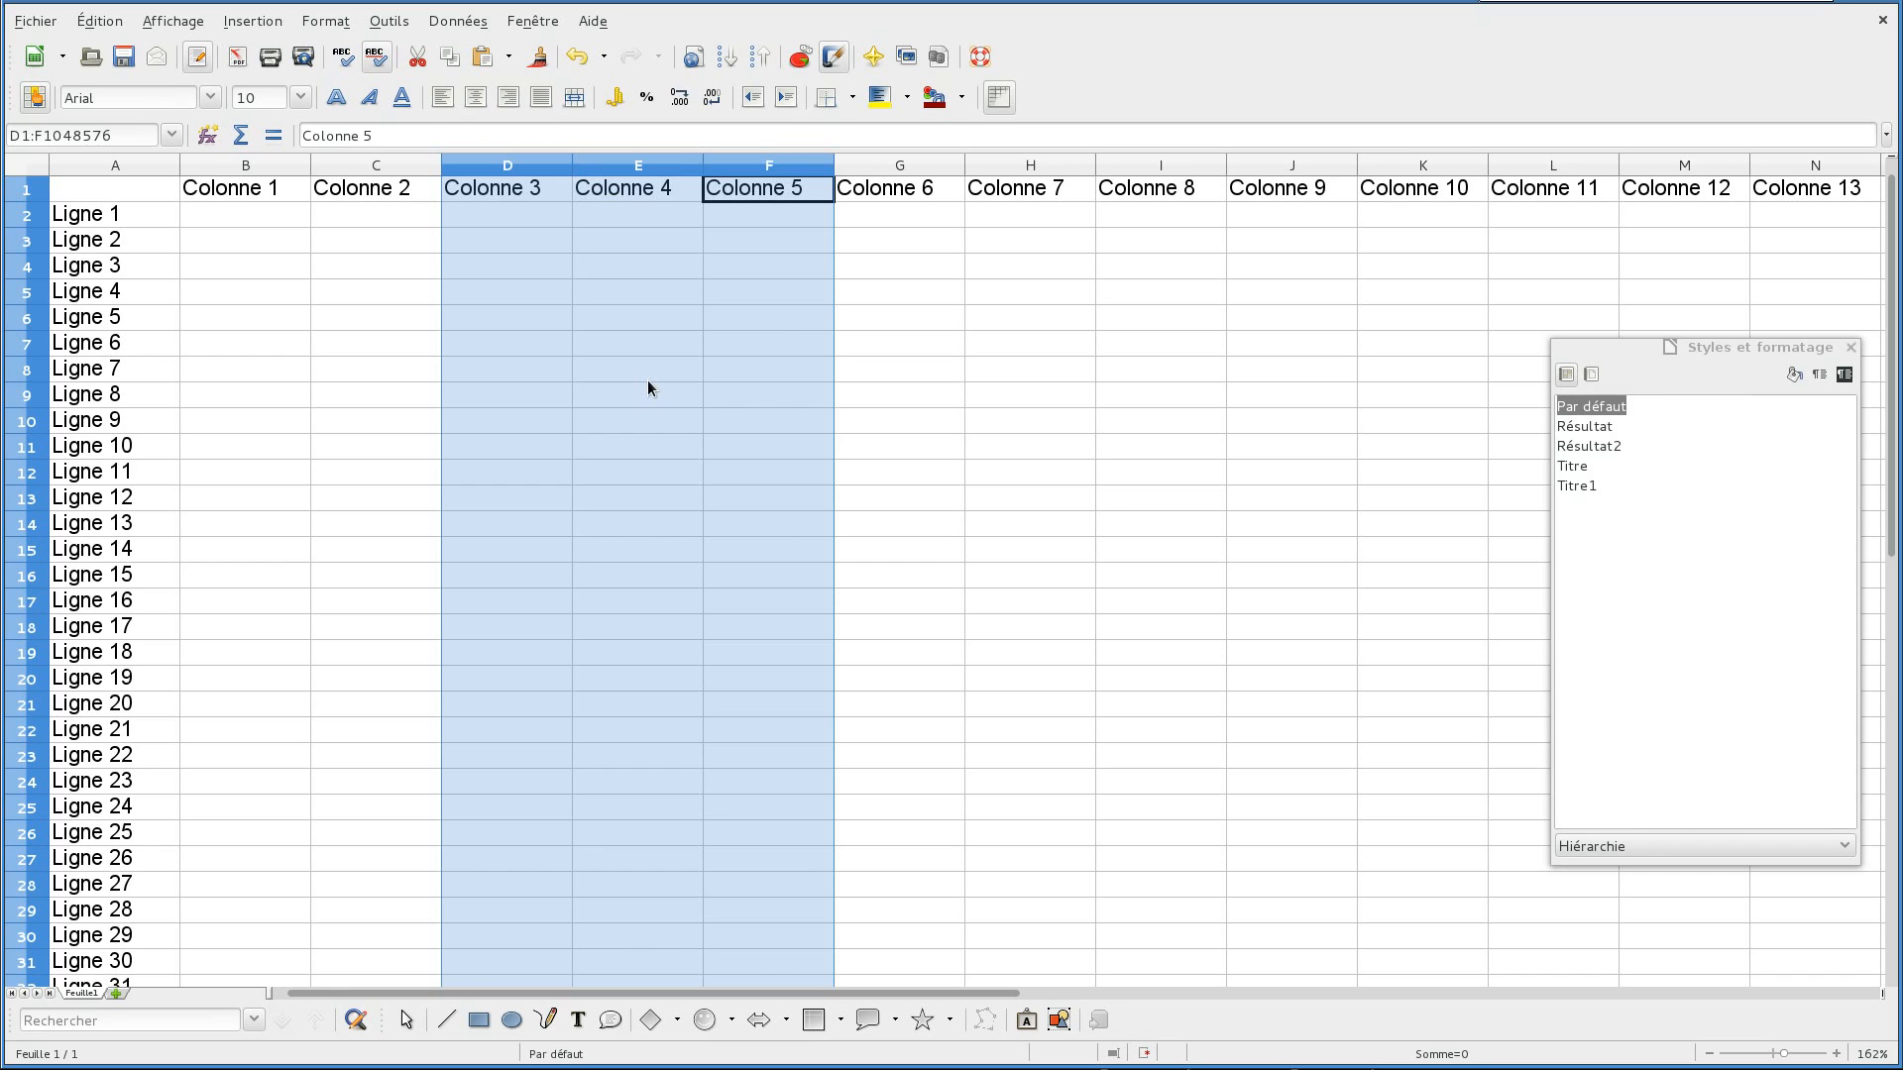
# Hide rows 12 to 20, which hold Ligne 11 to Ligne 19
pyautogui.moveTo(26, 473); pyautogui.dragTo(26, 680)
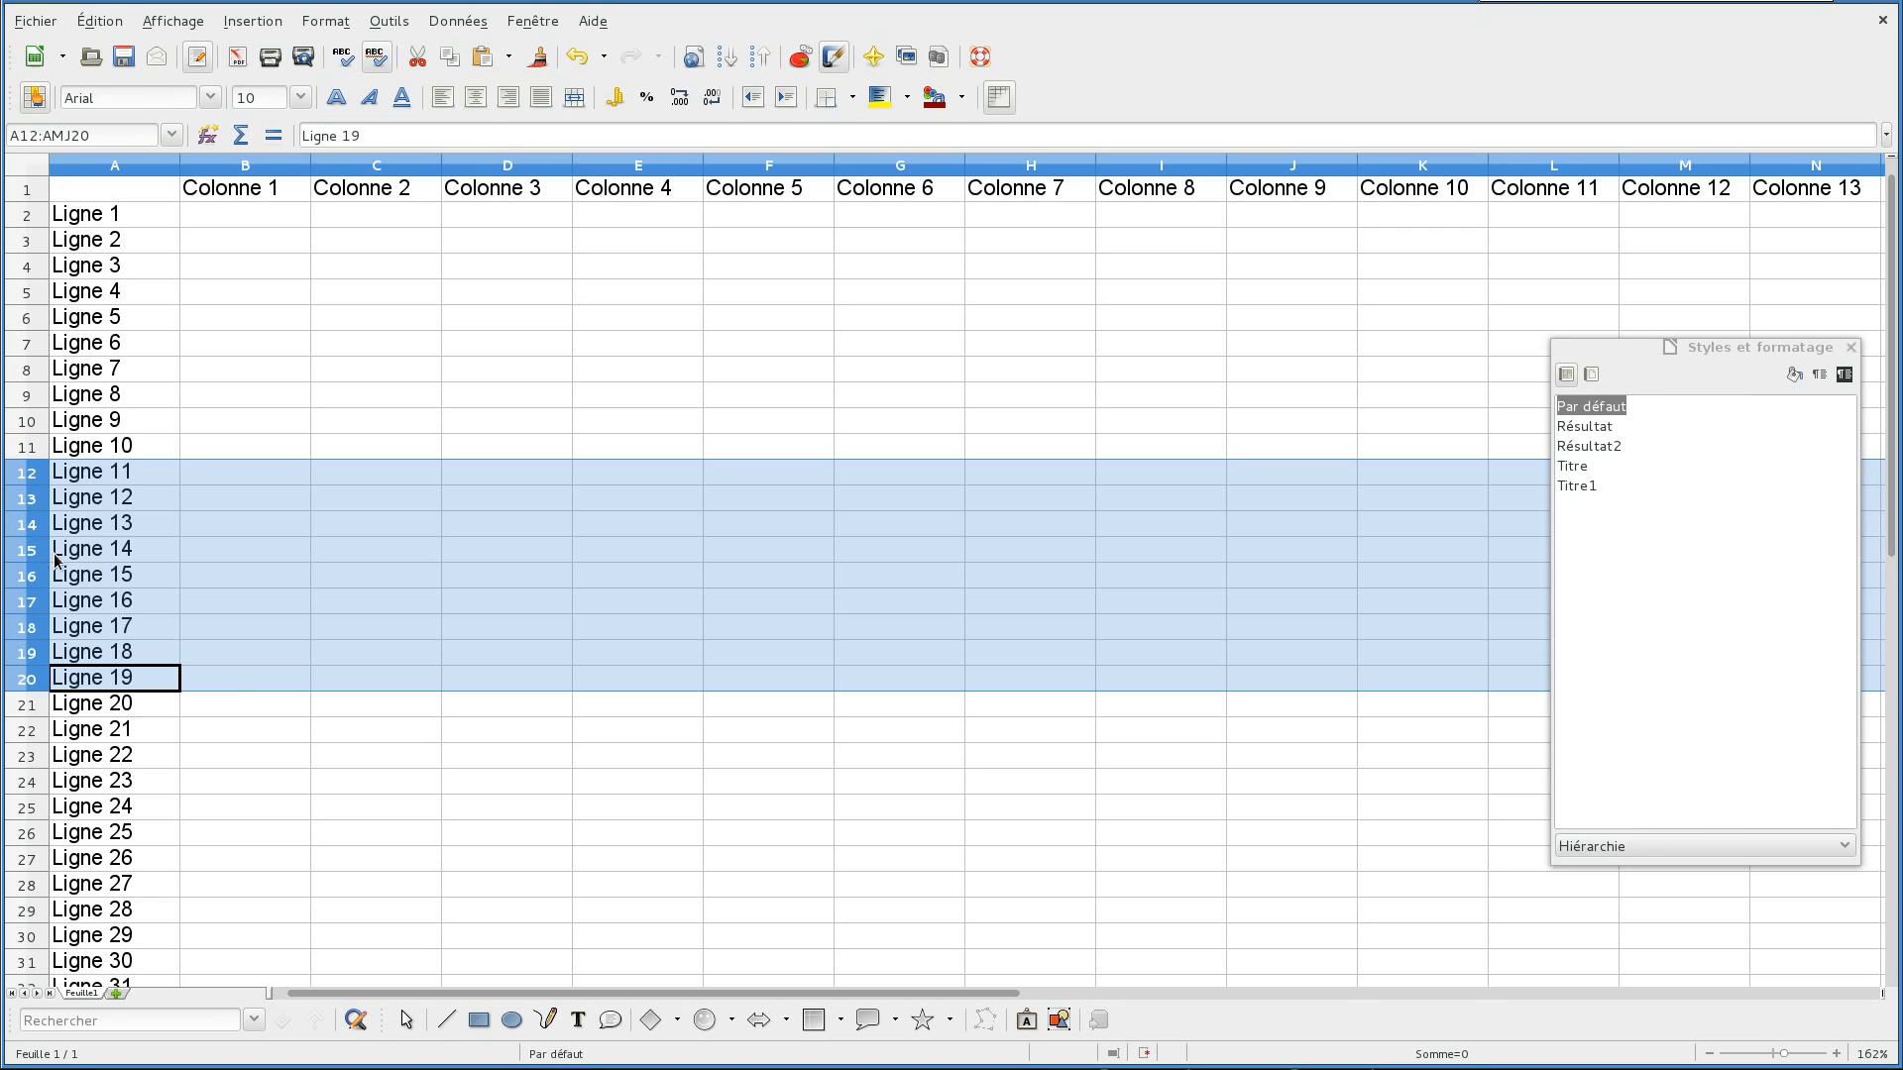
pyautogui.rightClick(27, 541)
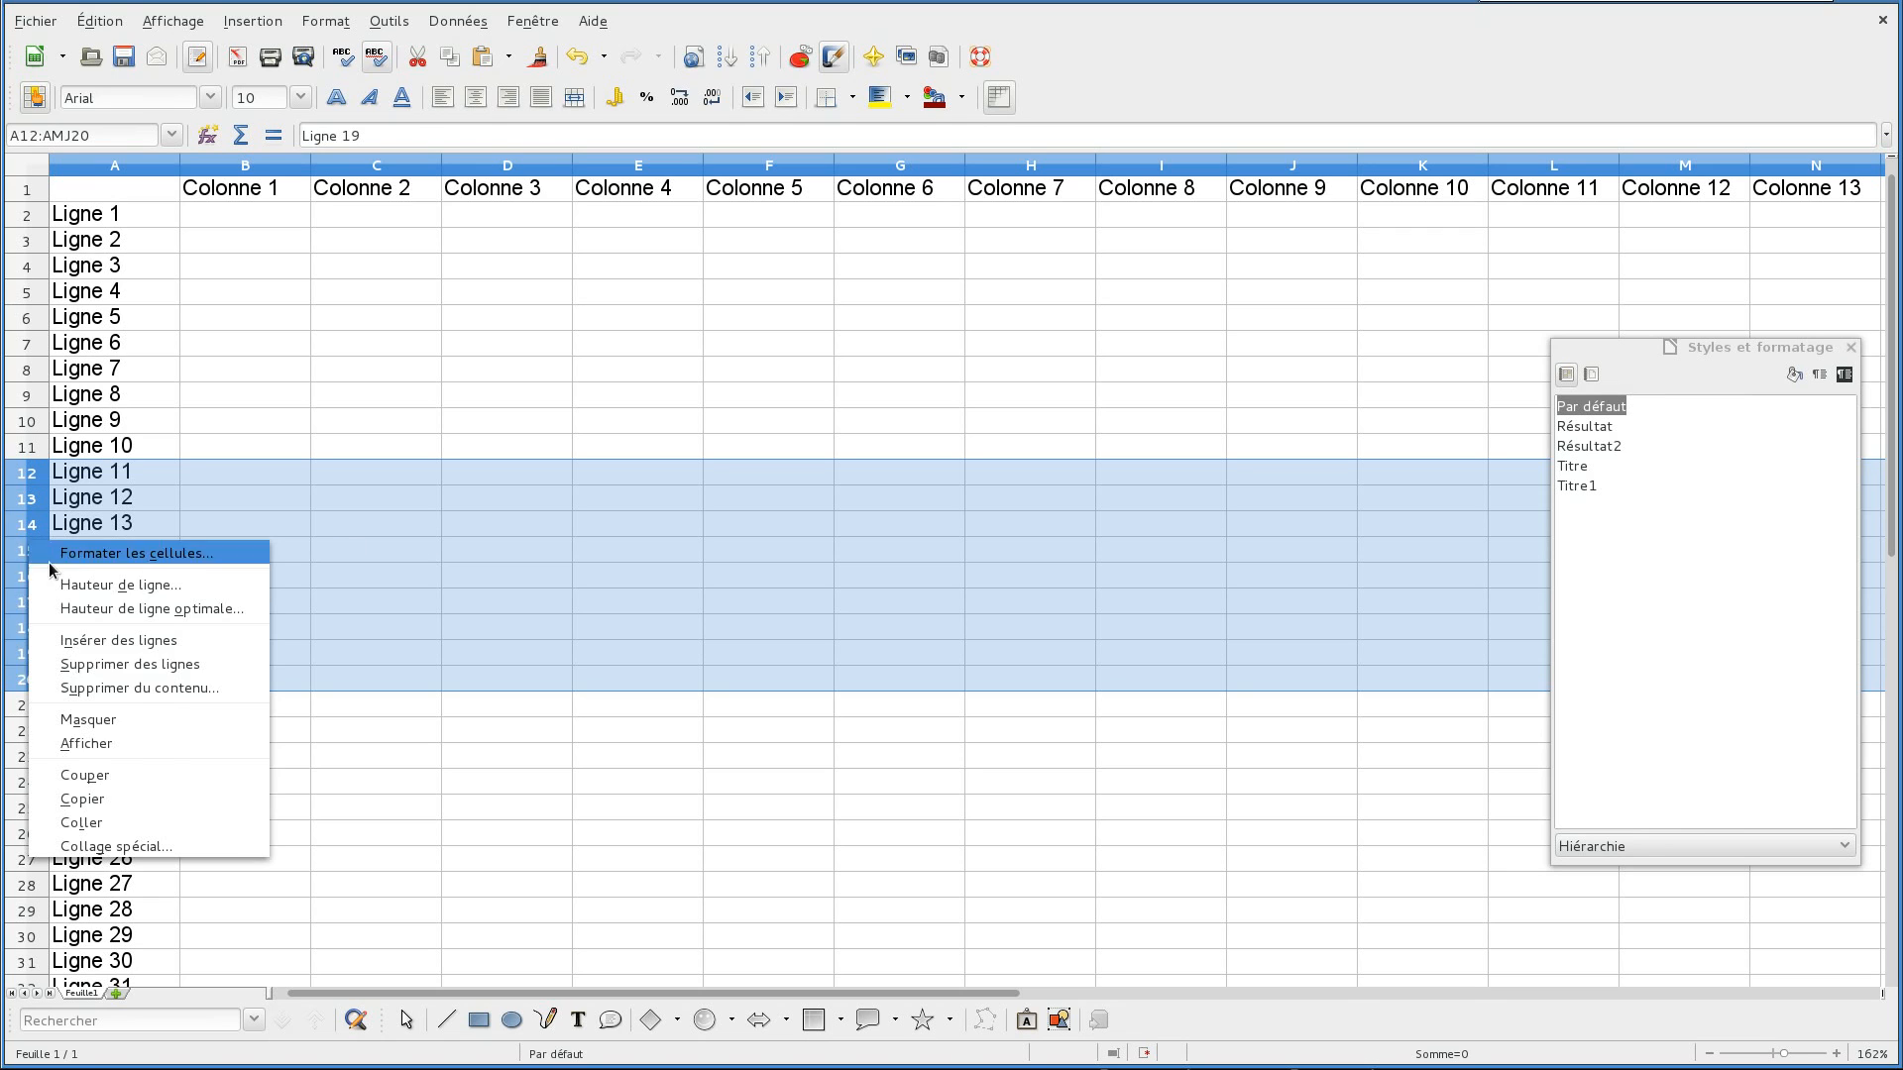
pyautogui.click(144, 721)
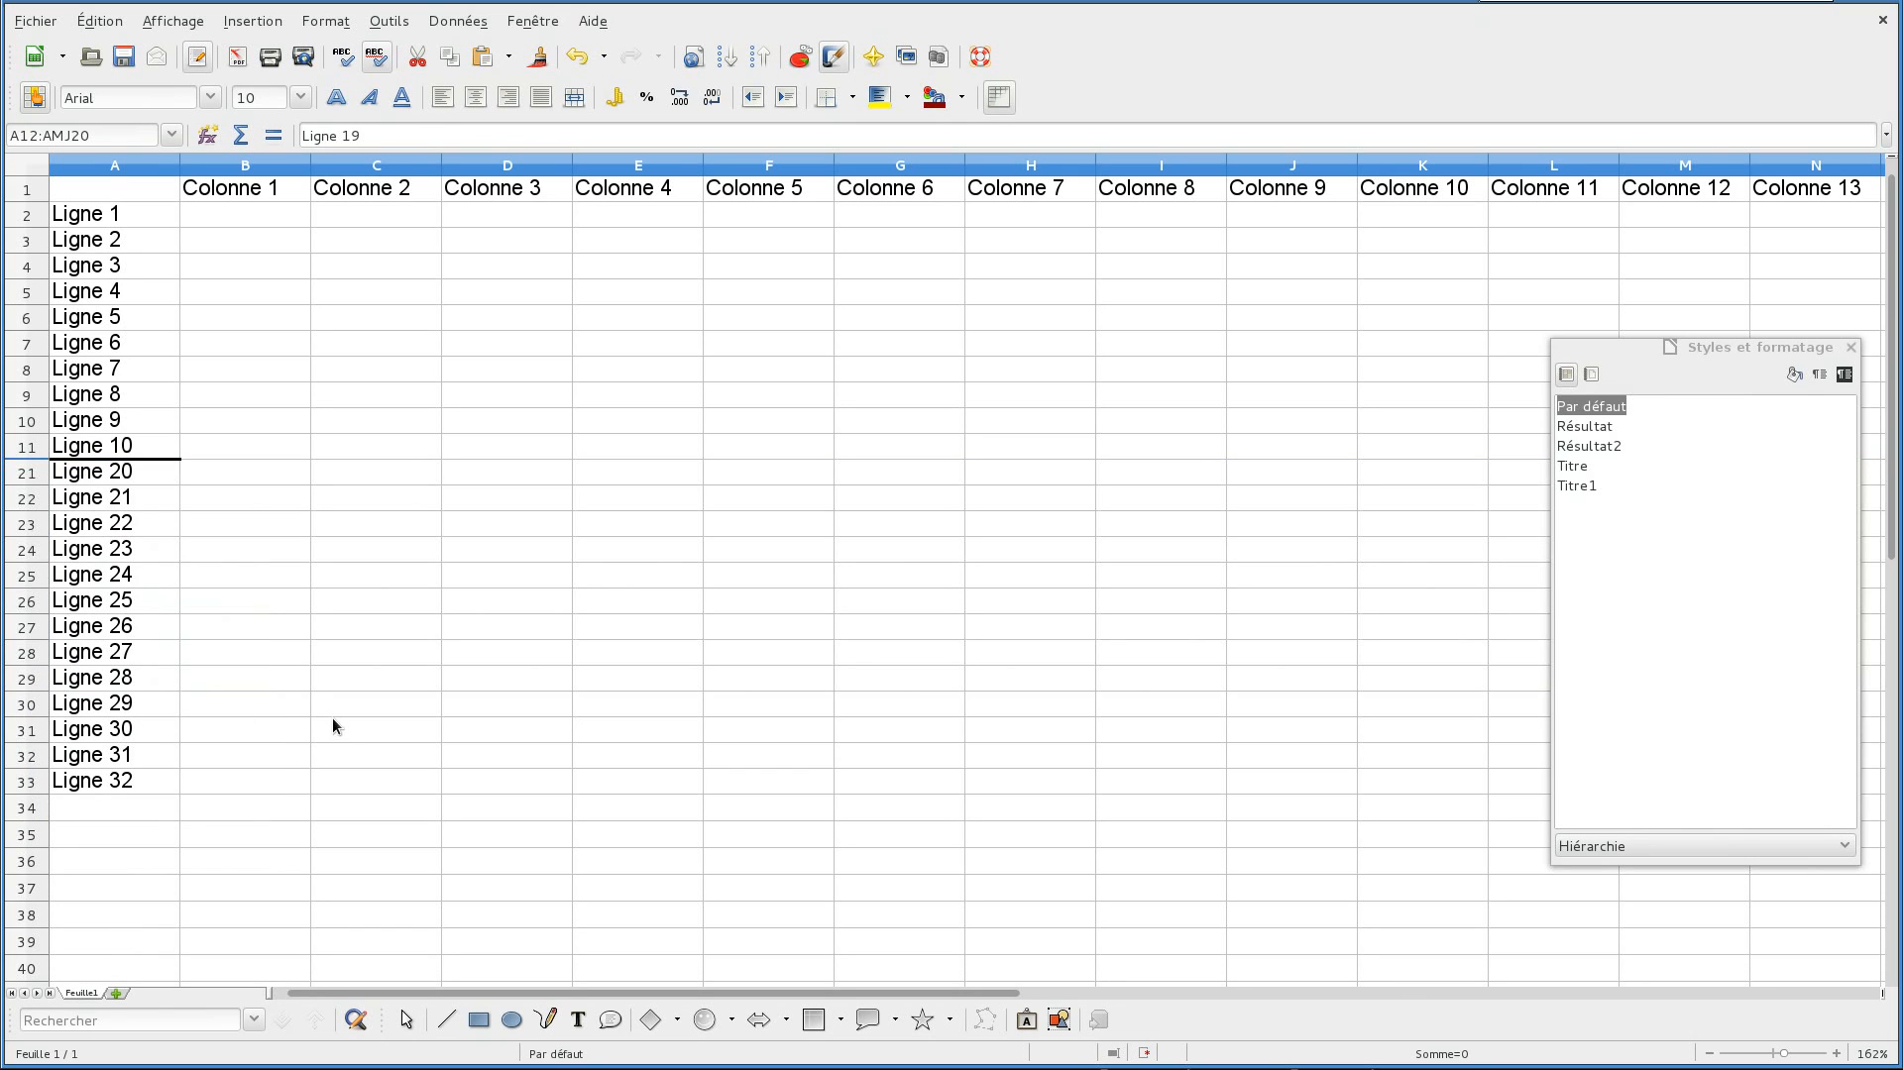
pyautogui.click(333, 727)
# Show the hidden rows 12 to 20 again by selecting the neighbouring rows 11 and 21
pyautogui.click(25, 454)
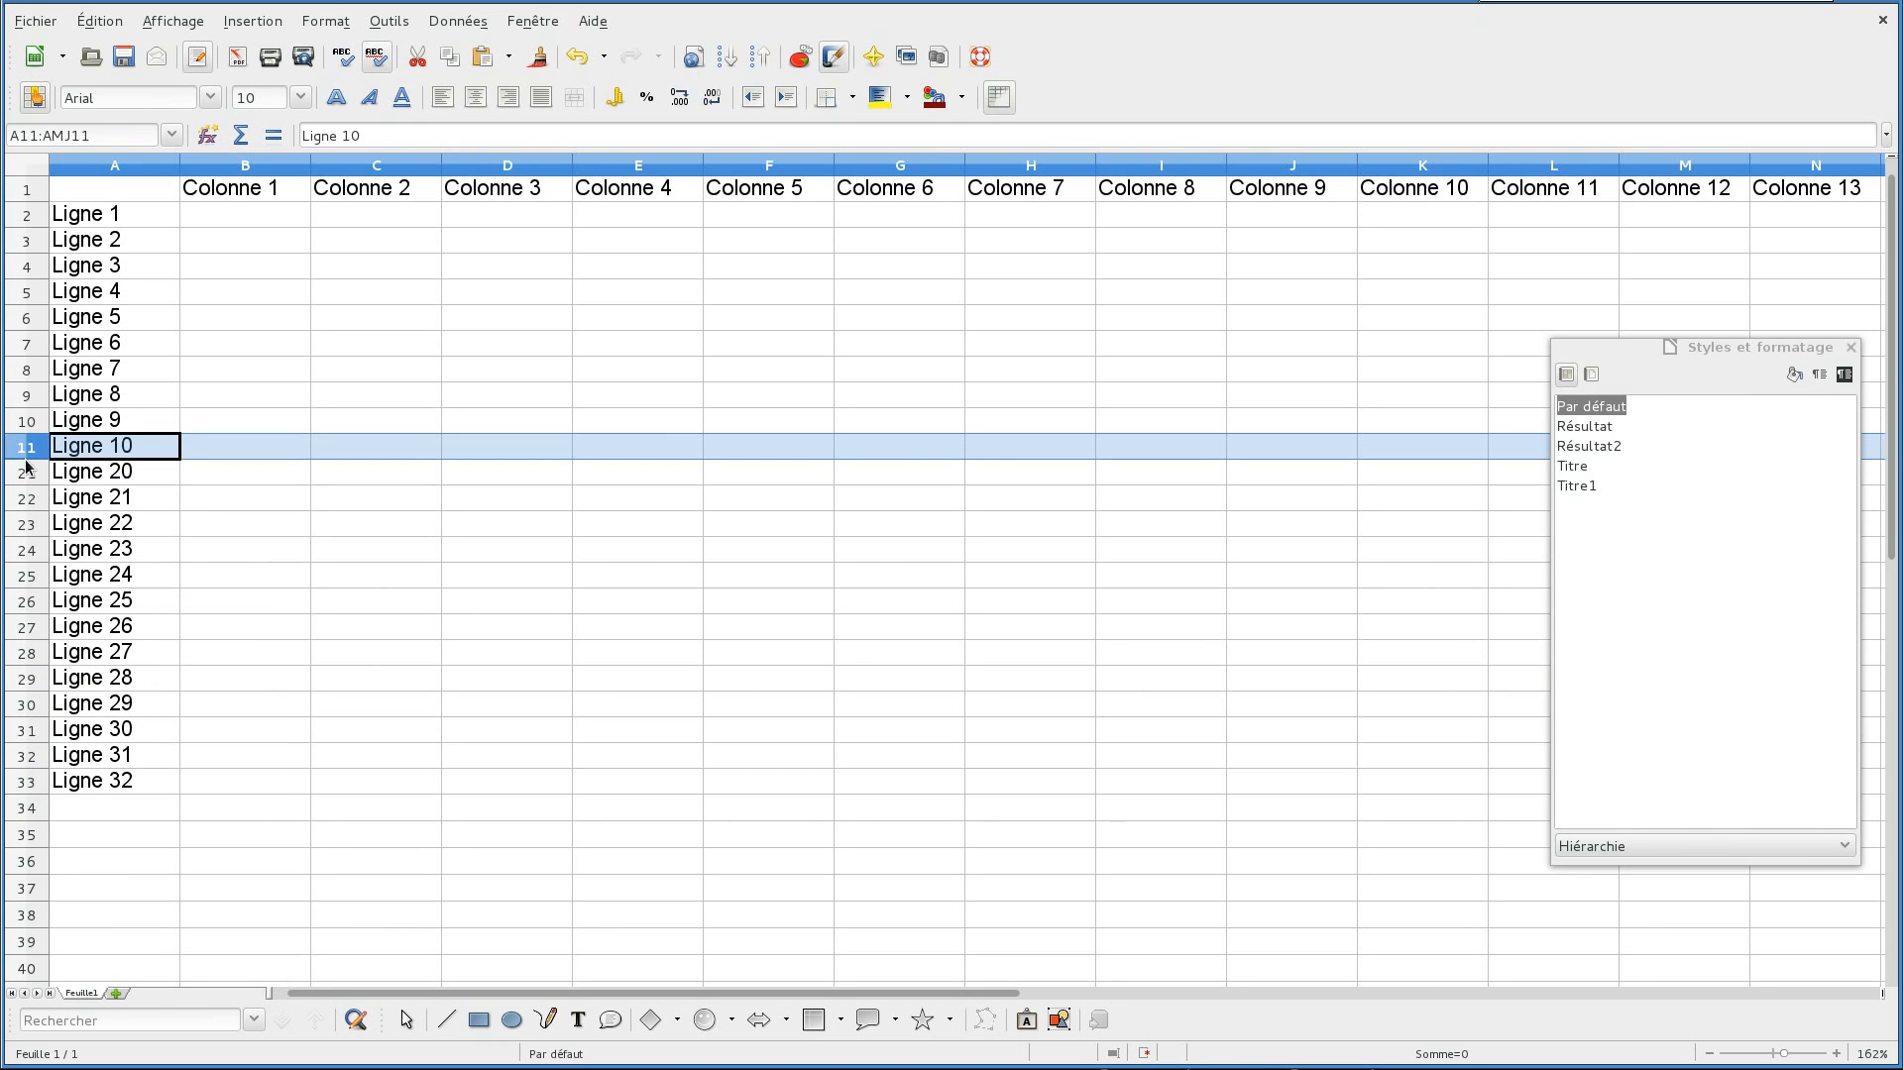
pyautogui.keyDown('shift'); pyautogui.click(26, 468); pyautogui.keyUp('shift')
pyautogui.rightClick(26, 469)
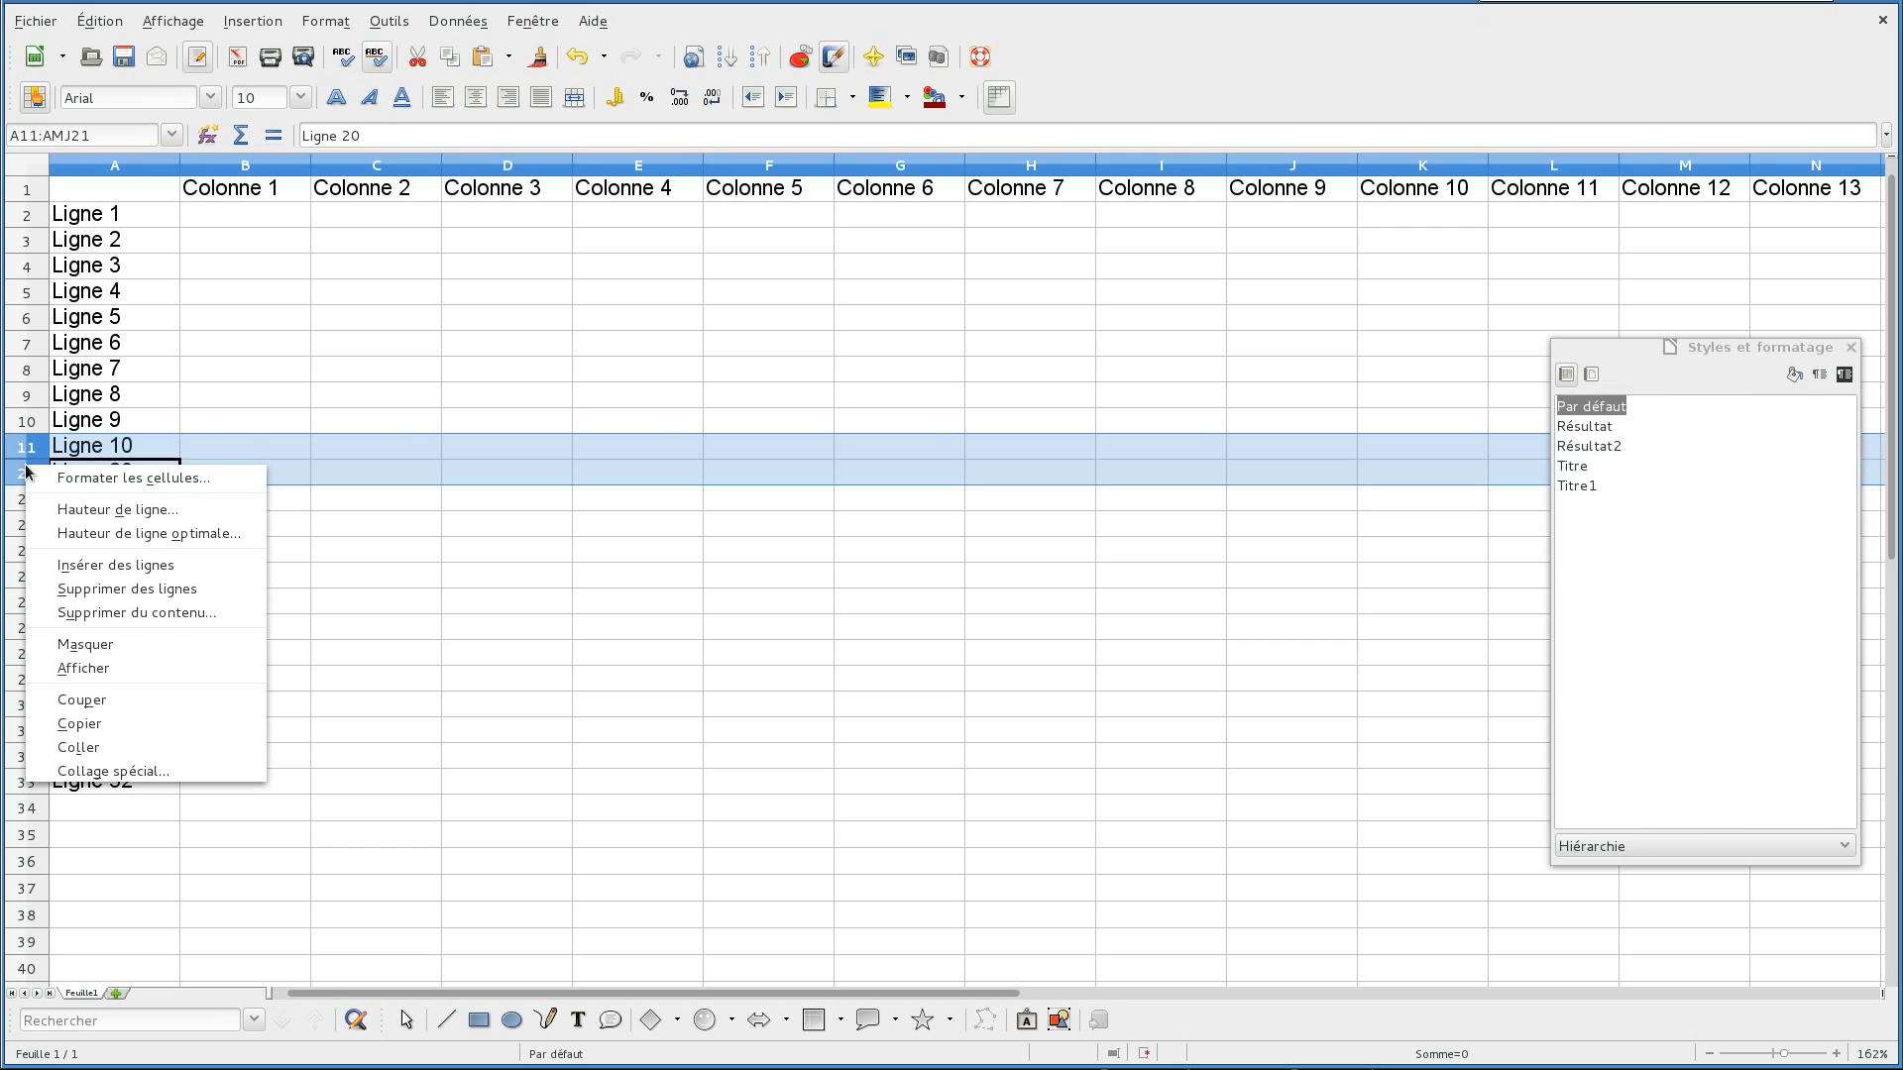
pyautogui.click(154, 668)
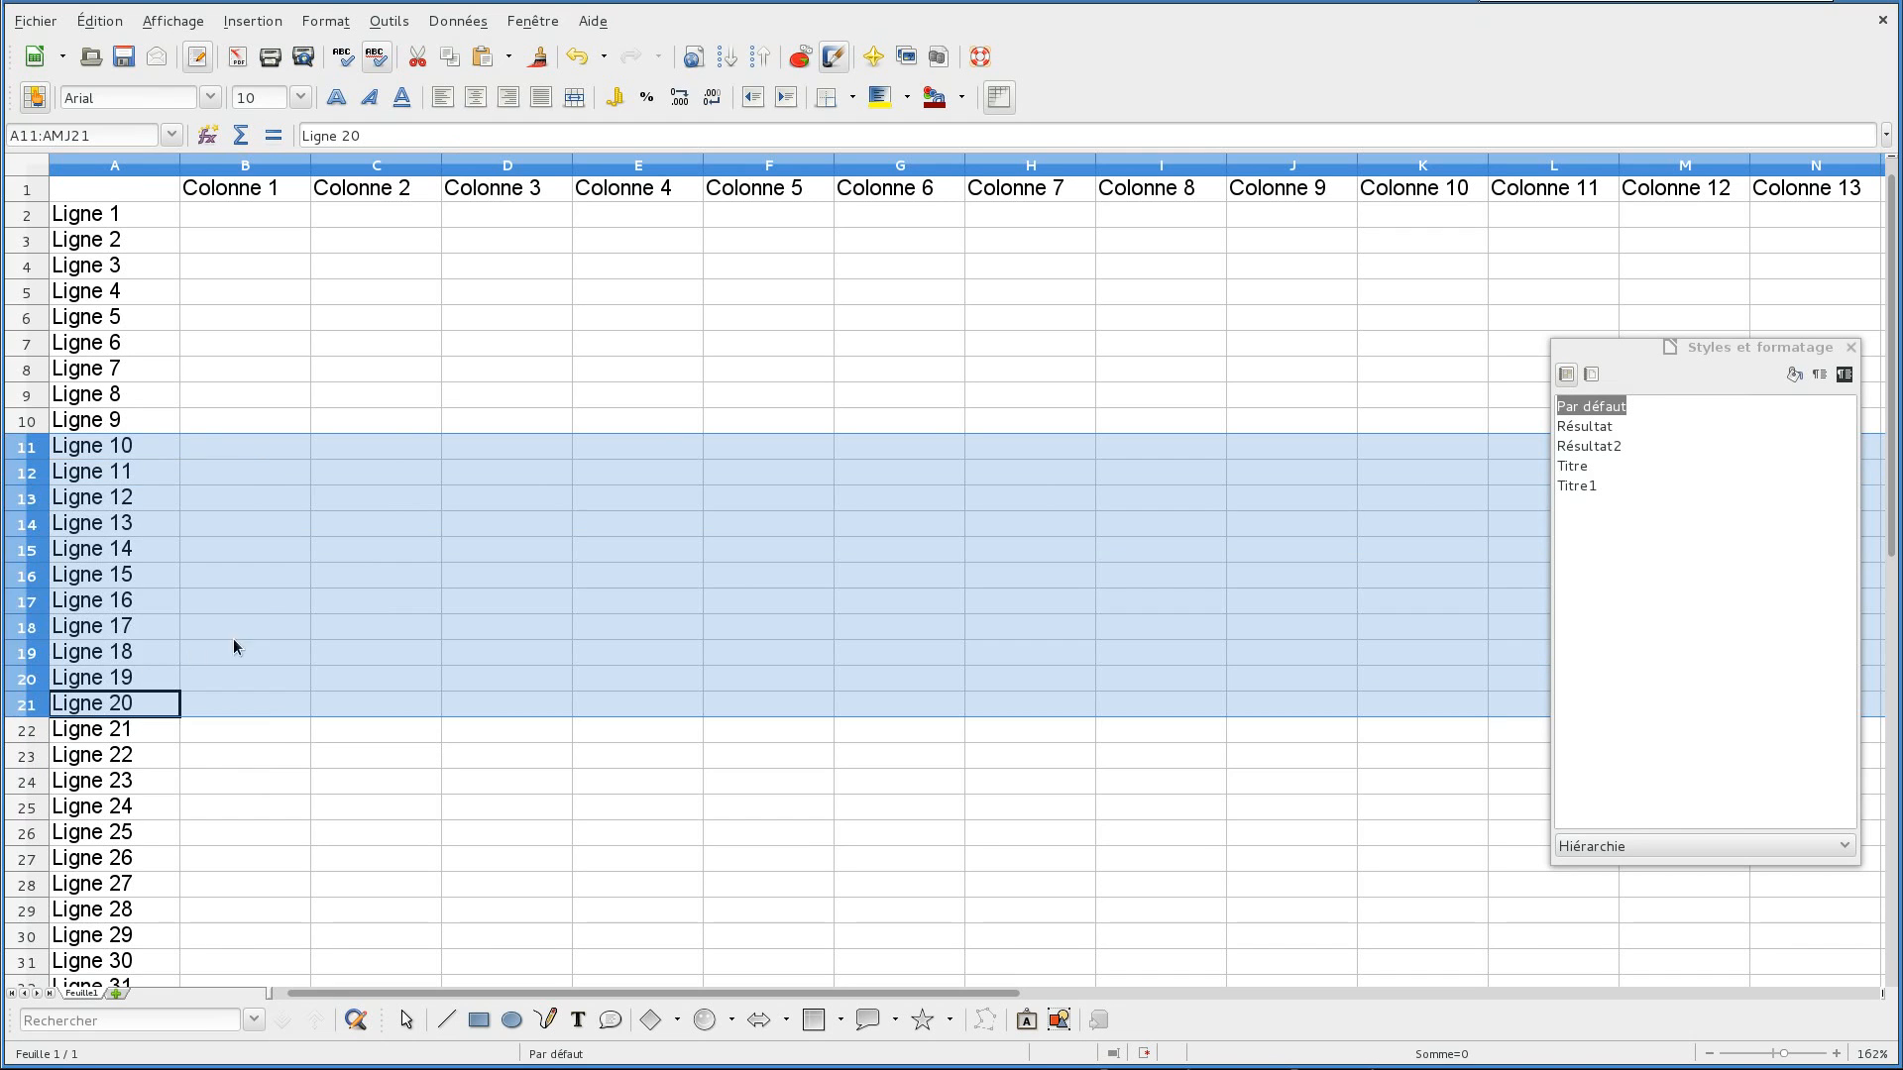
pyautogui.click(274, 624)
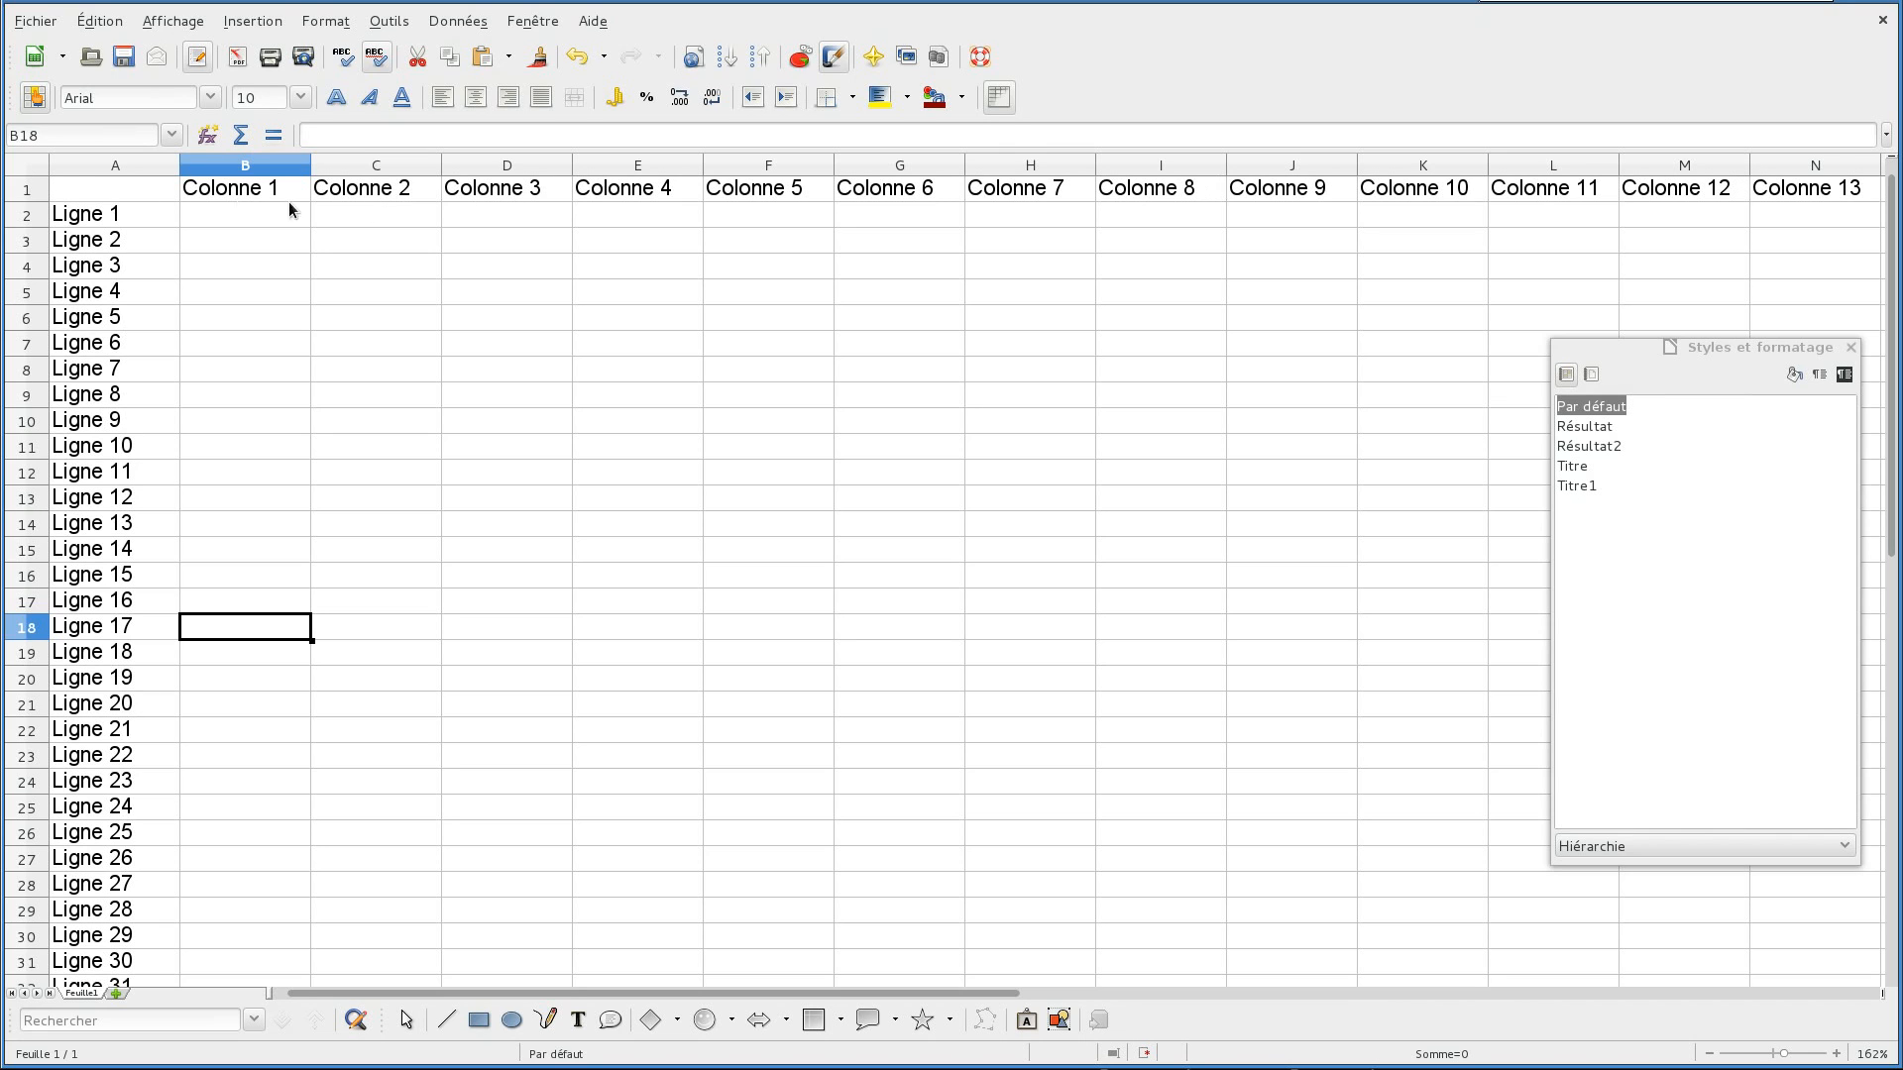
# Freeze the sheet above row 2 so the column headings in row 1 stay fixed
pyautogui.click(41, 218)
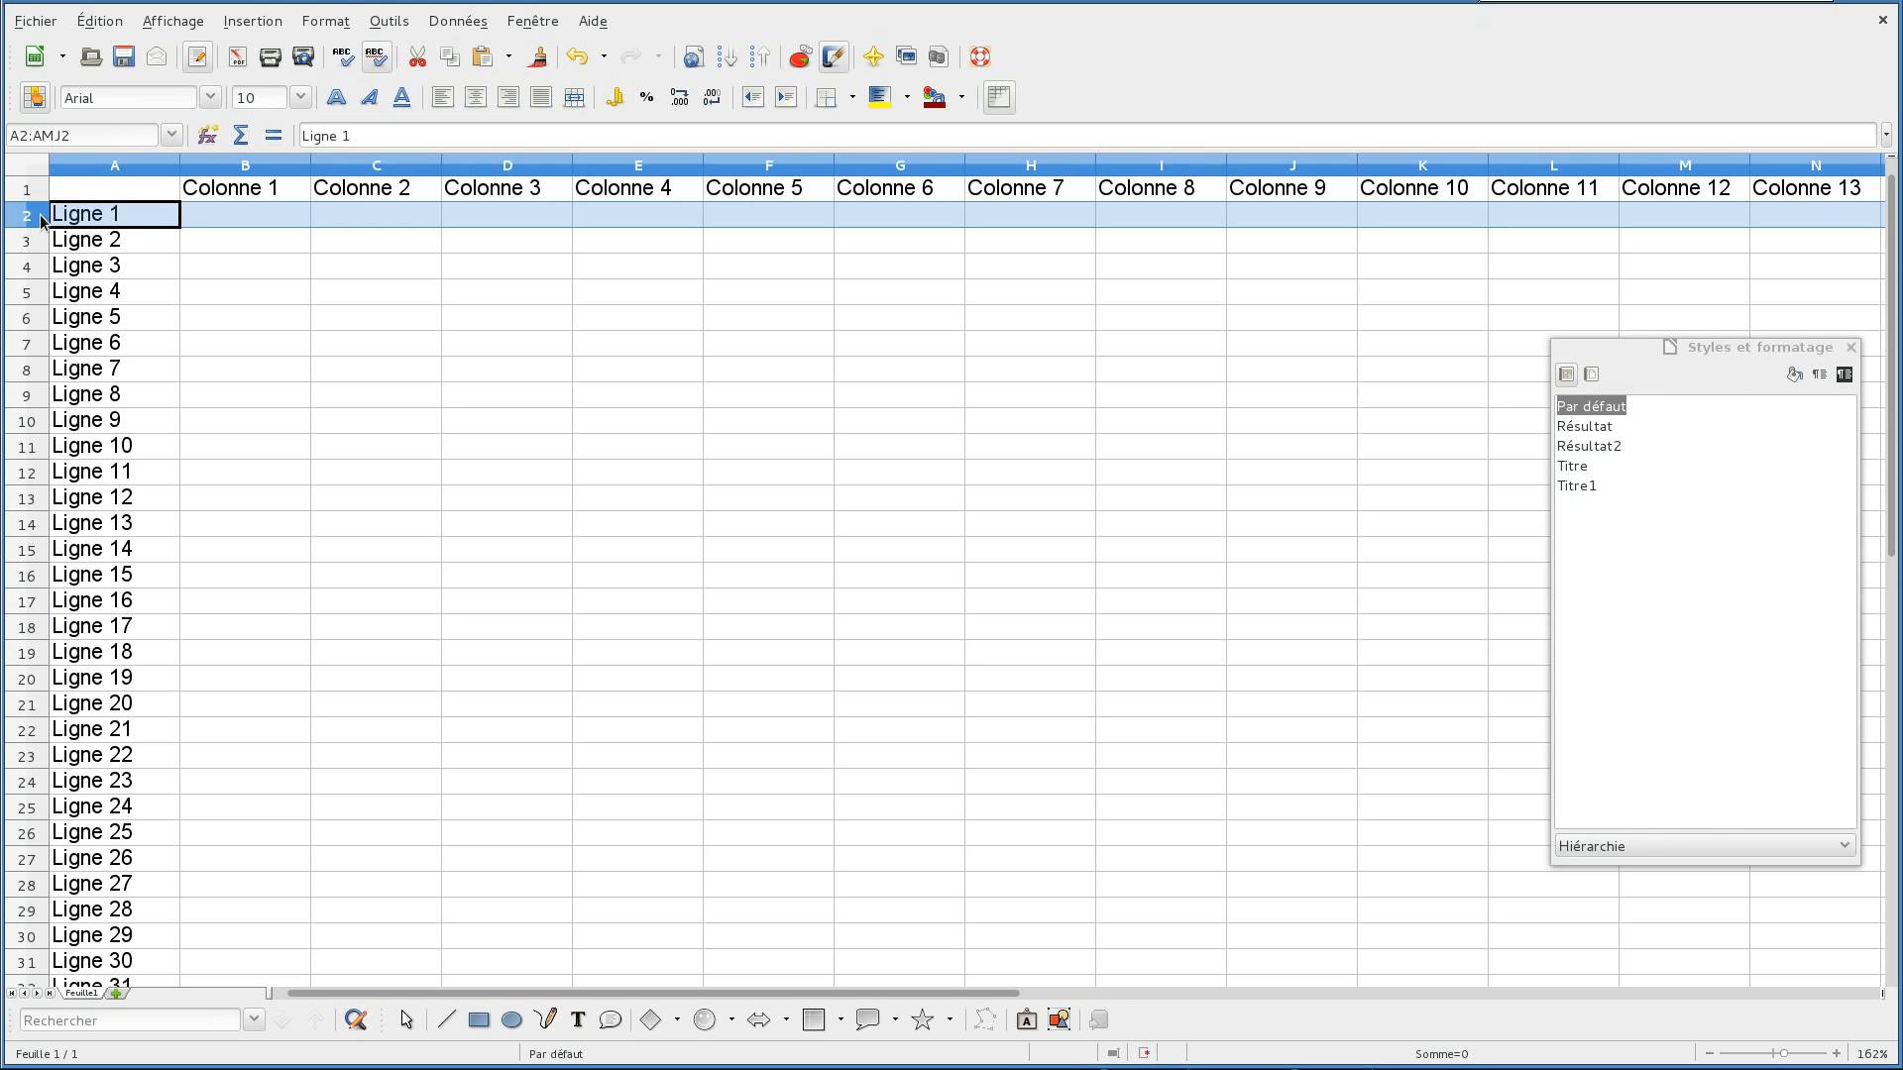
pyautogui.click(574, 28)
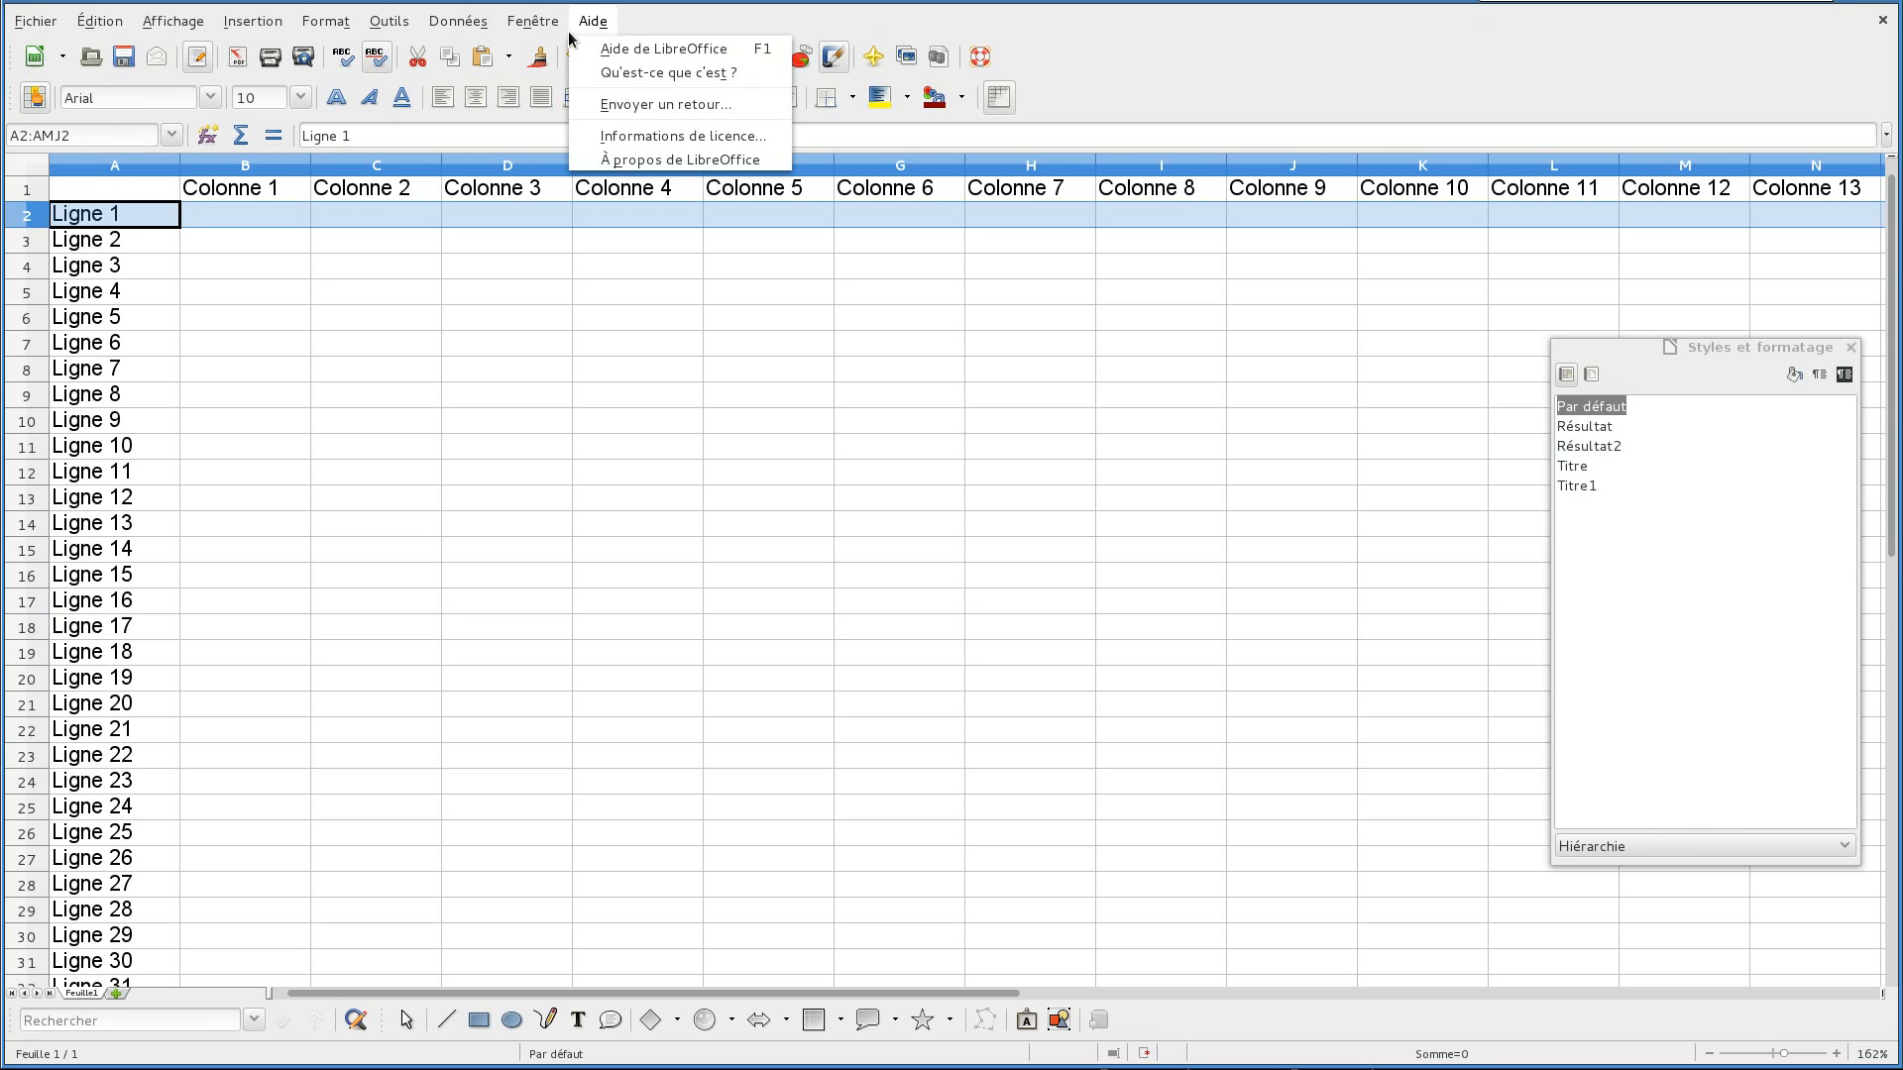
pyautogui.moveTo(550, 25)
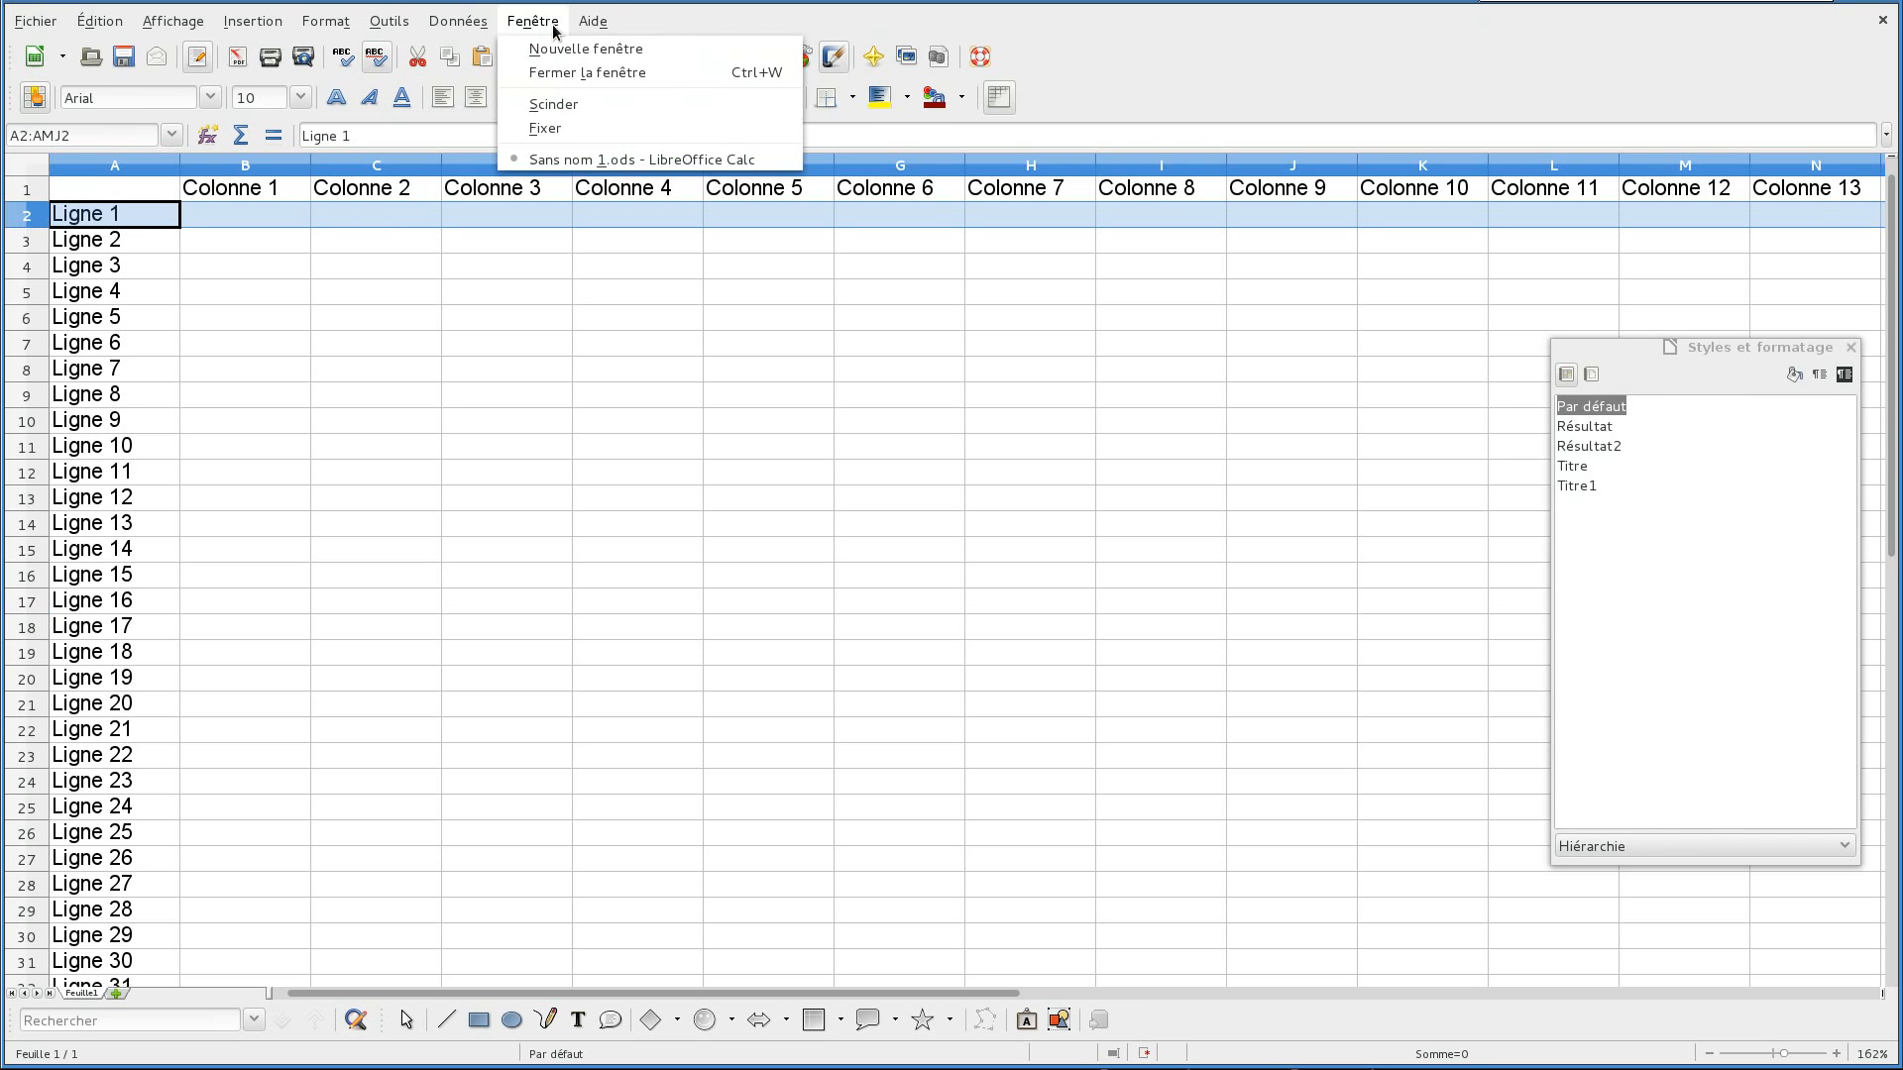
pyautogui.click(574, 128)
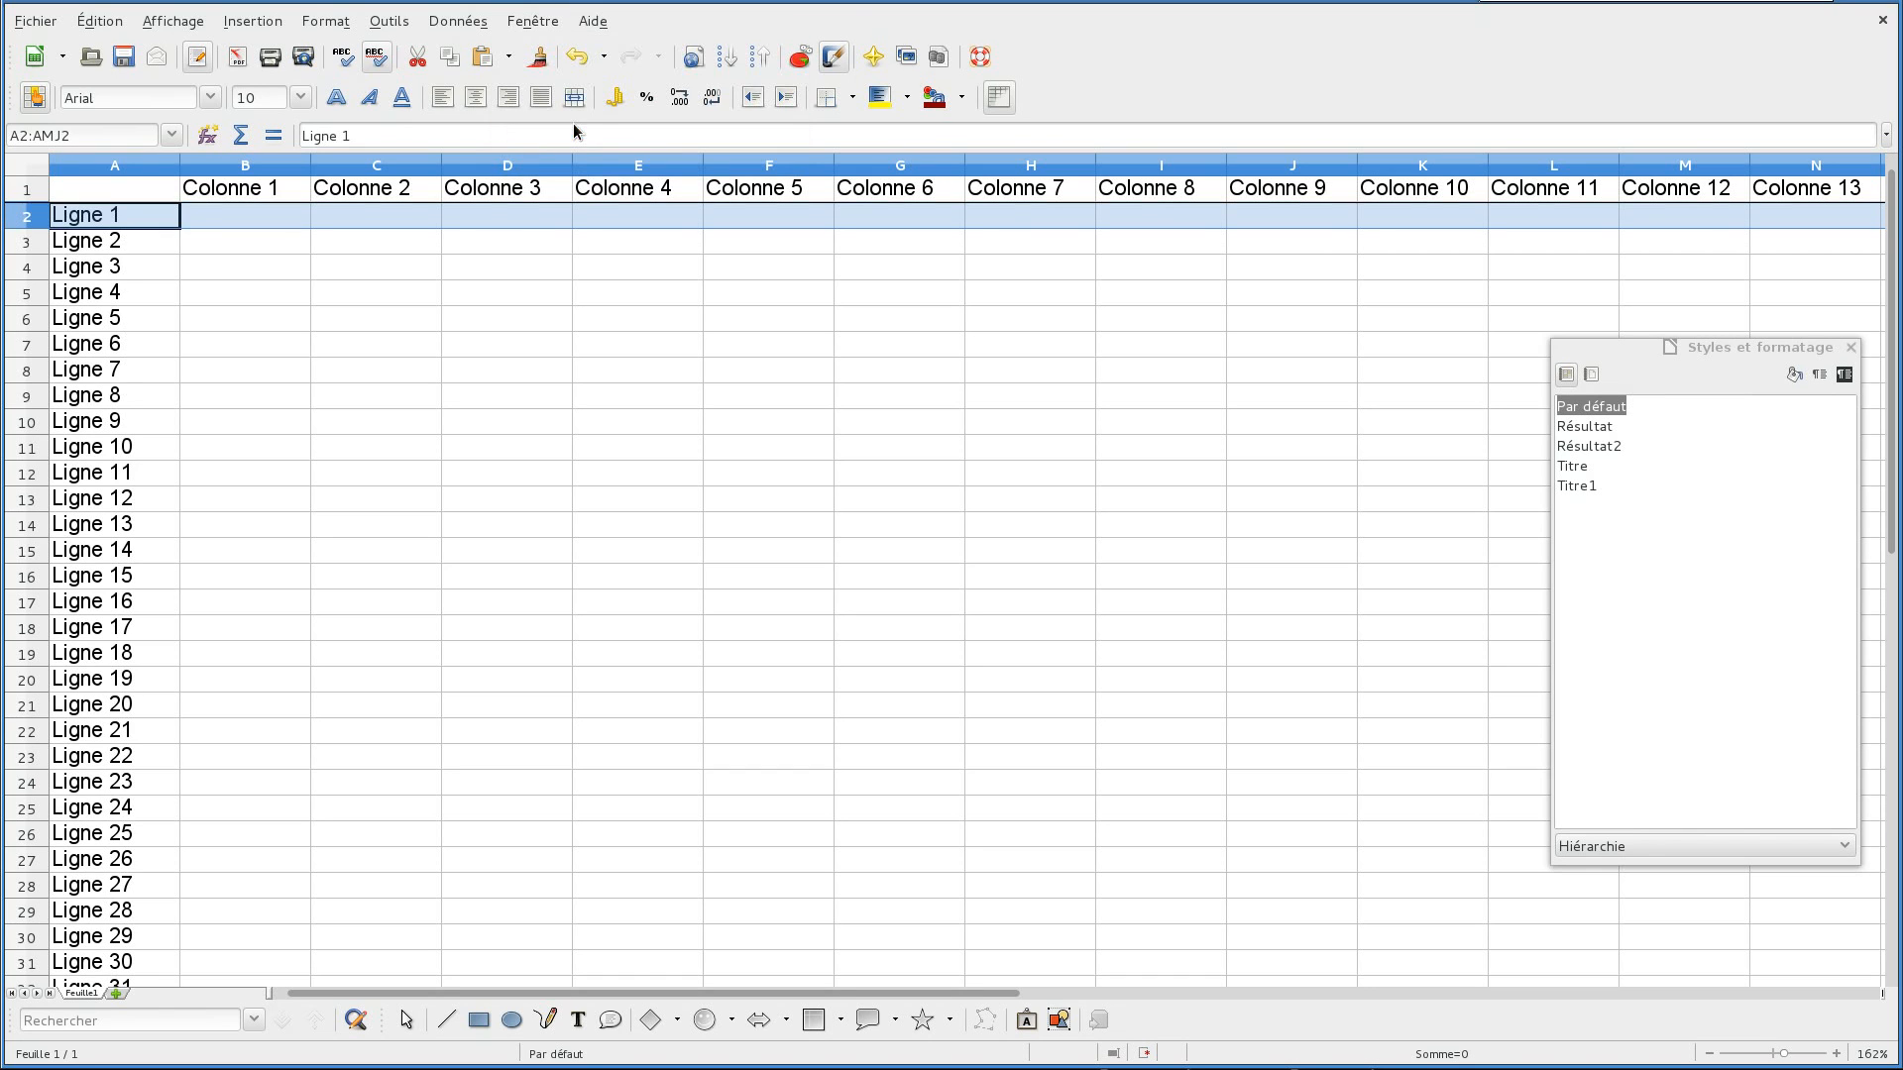
pyautogui.scroll(-6, 739, 513)
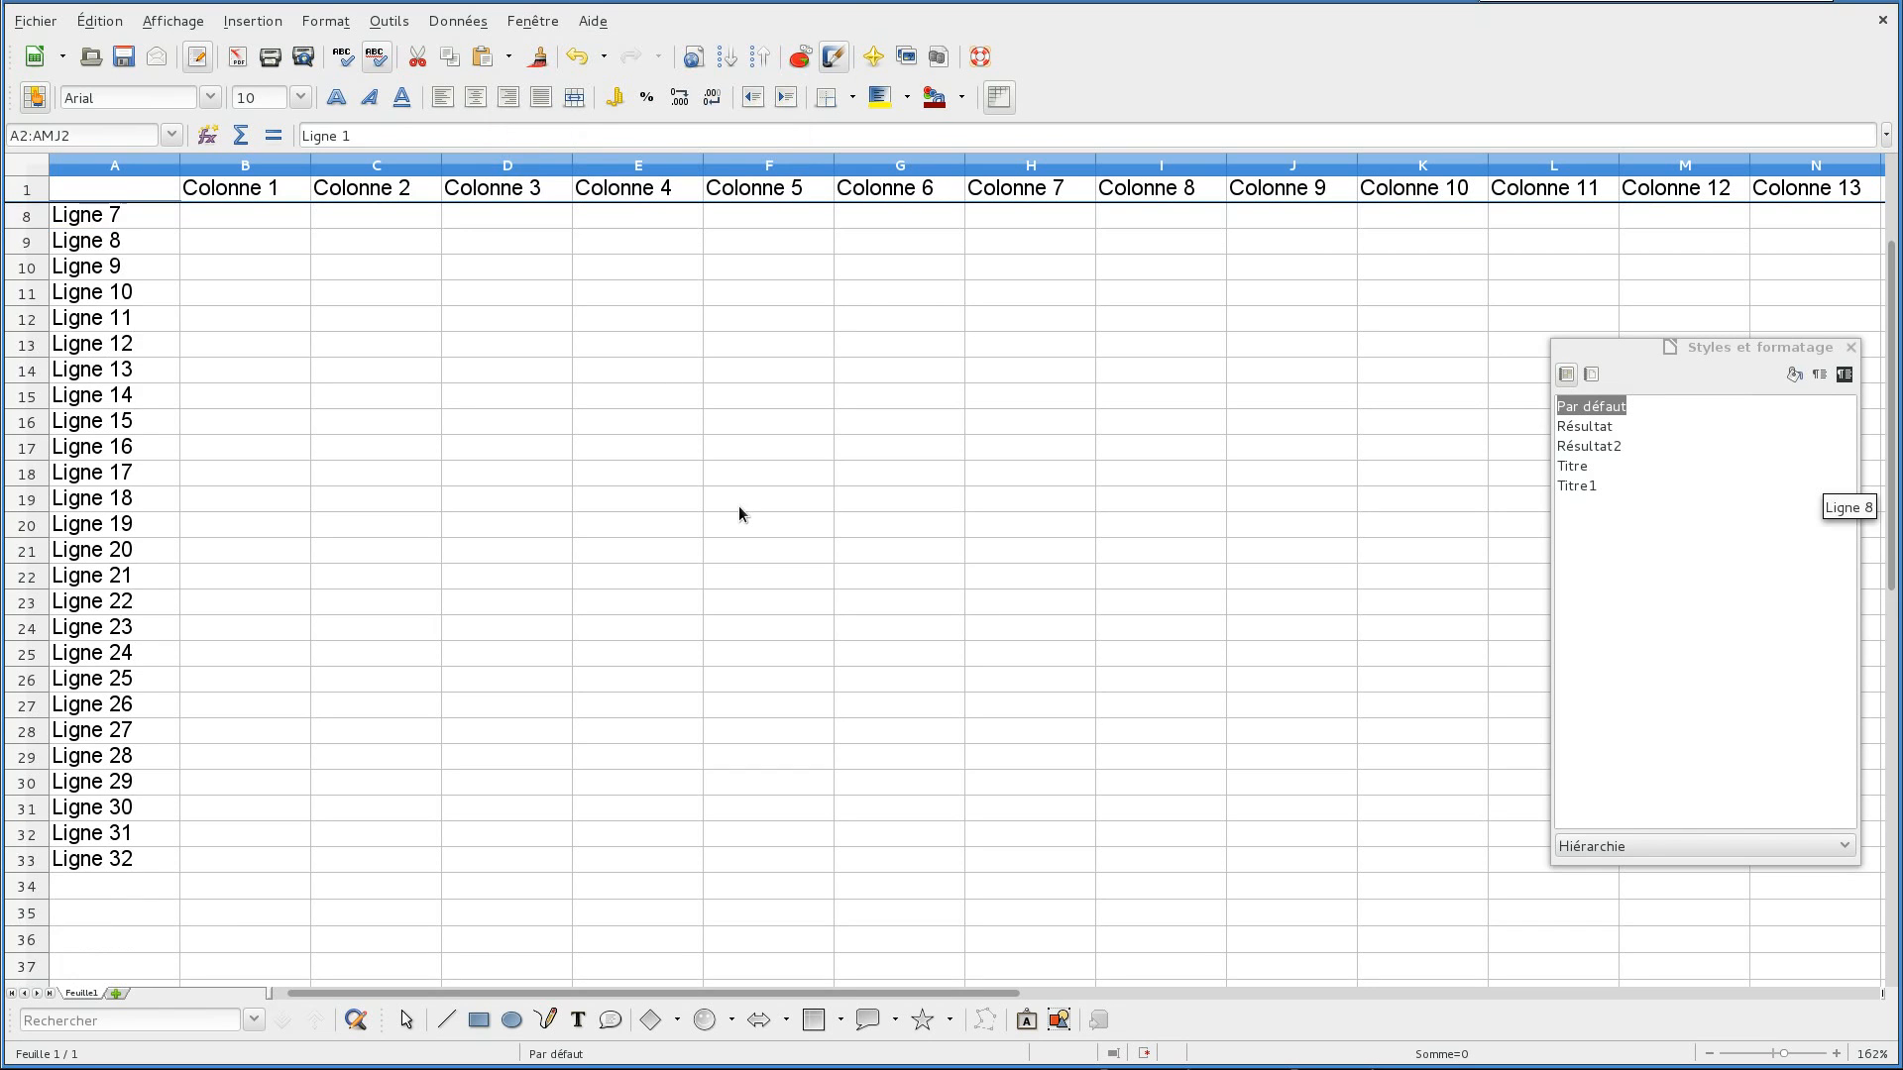
pyautogui.scroll(3, 739, 513)
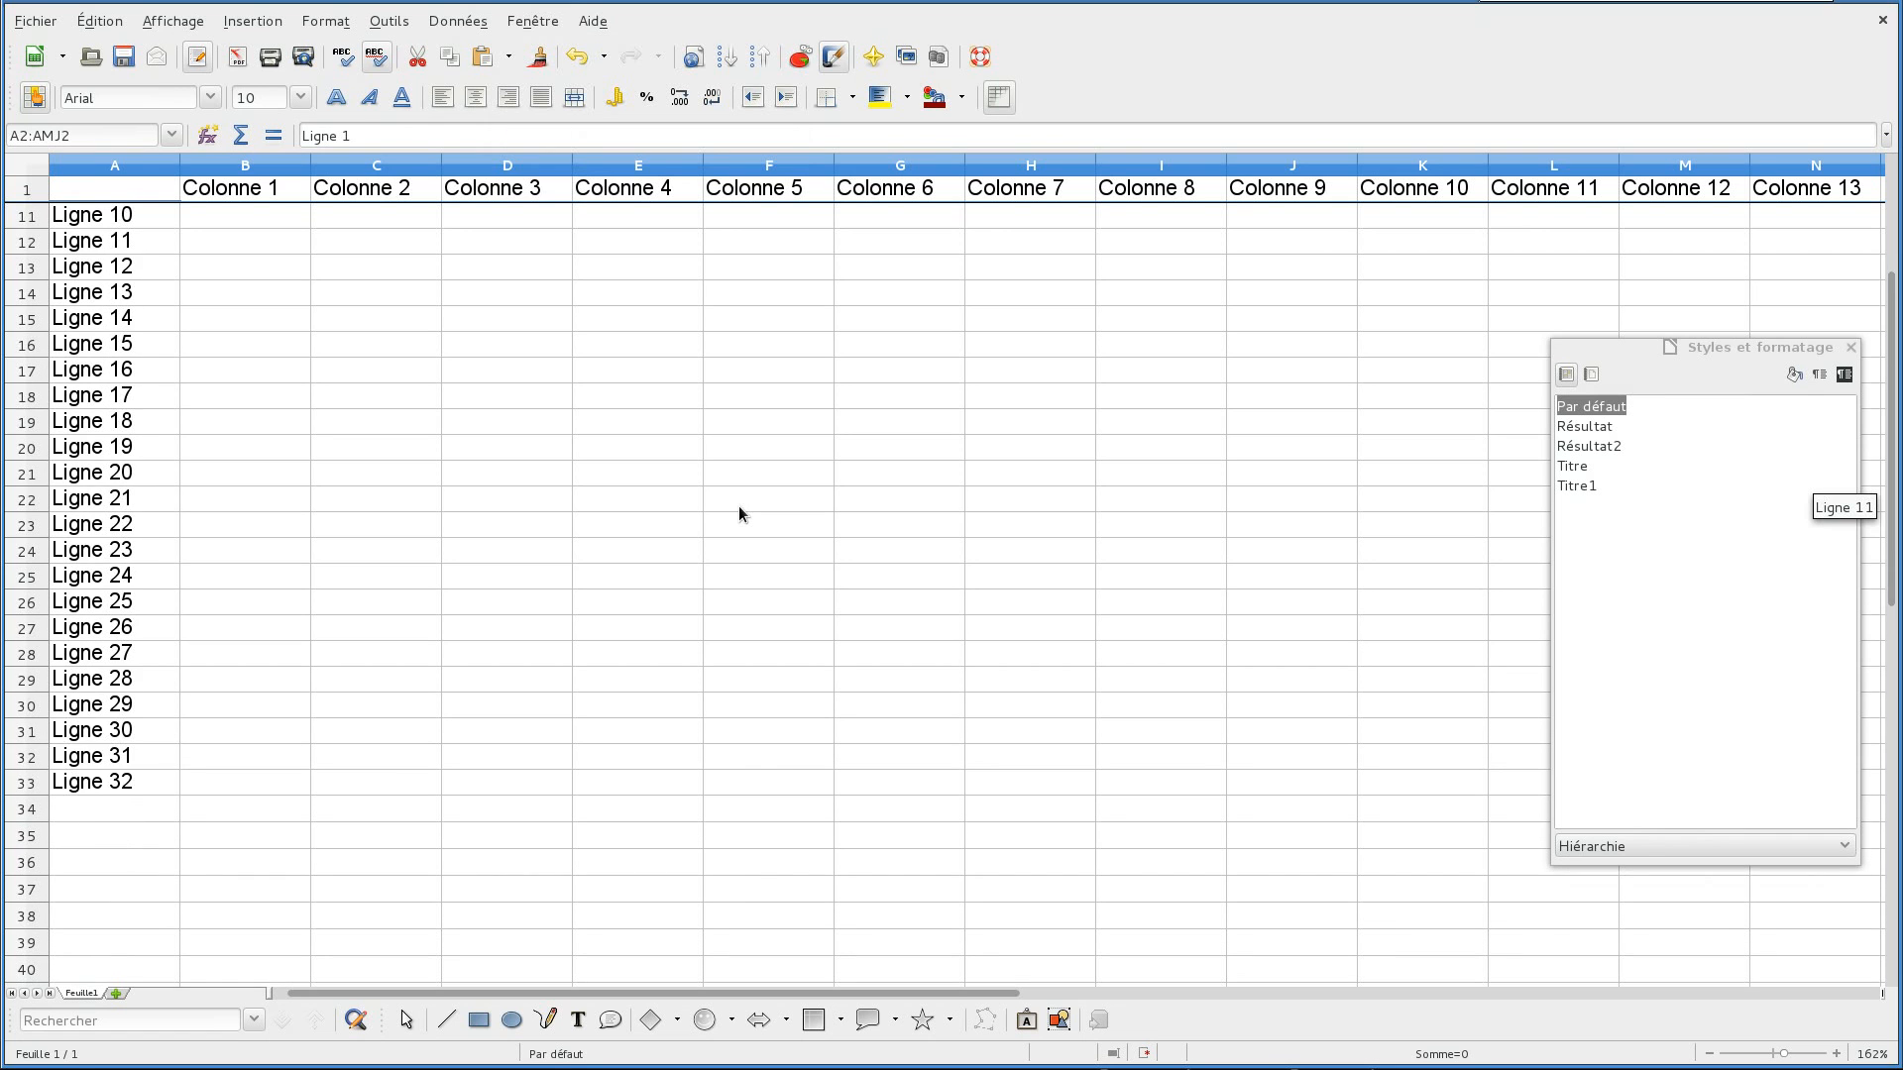
pyautogui.scroll(-1, 739, 513)
pyautogui.scroll(-1, 739, 507)
pyautogui.scroll(2, 739, 507)
pyautogui.scroll(3, 740, 511)
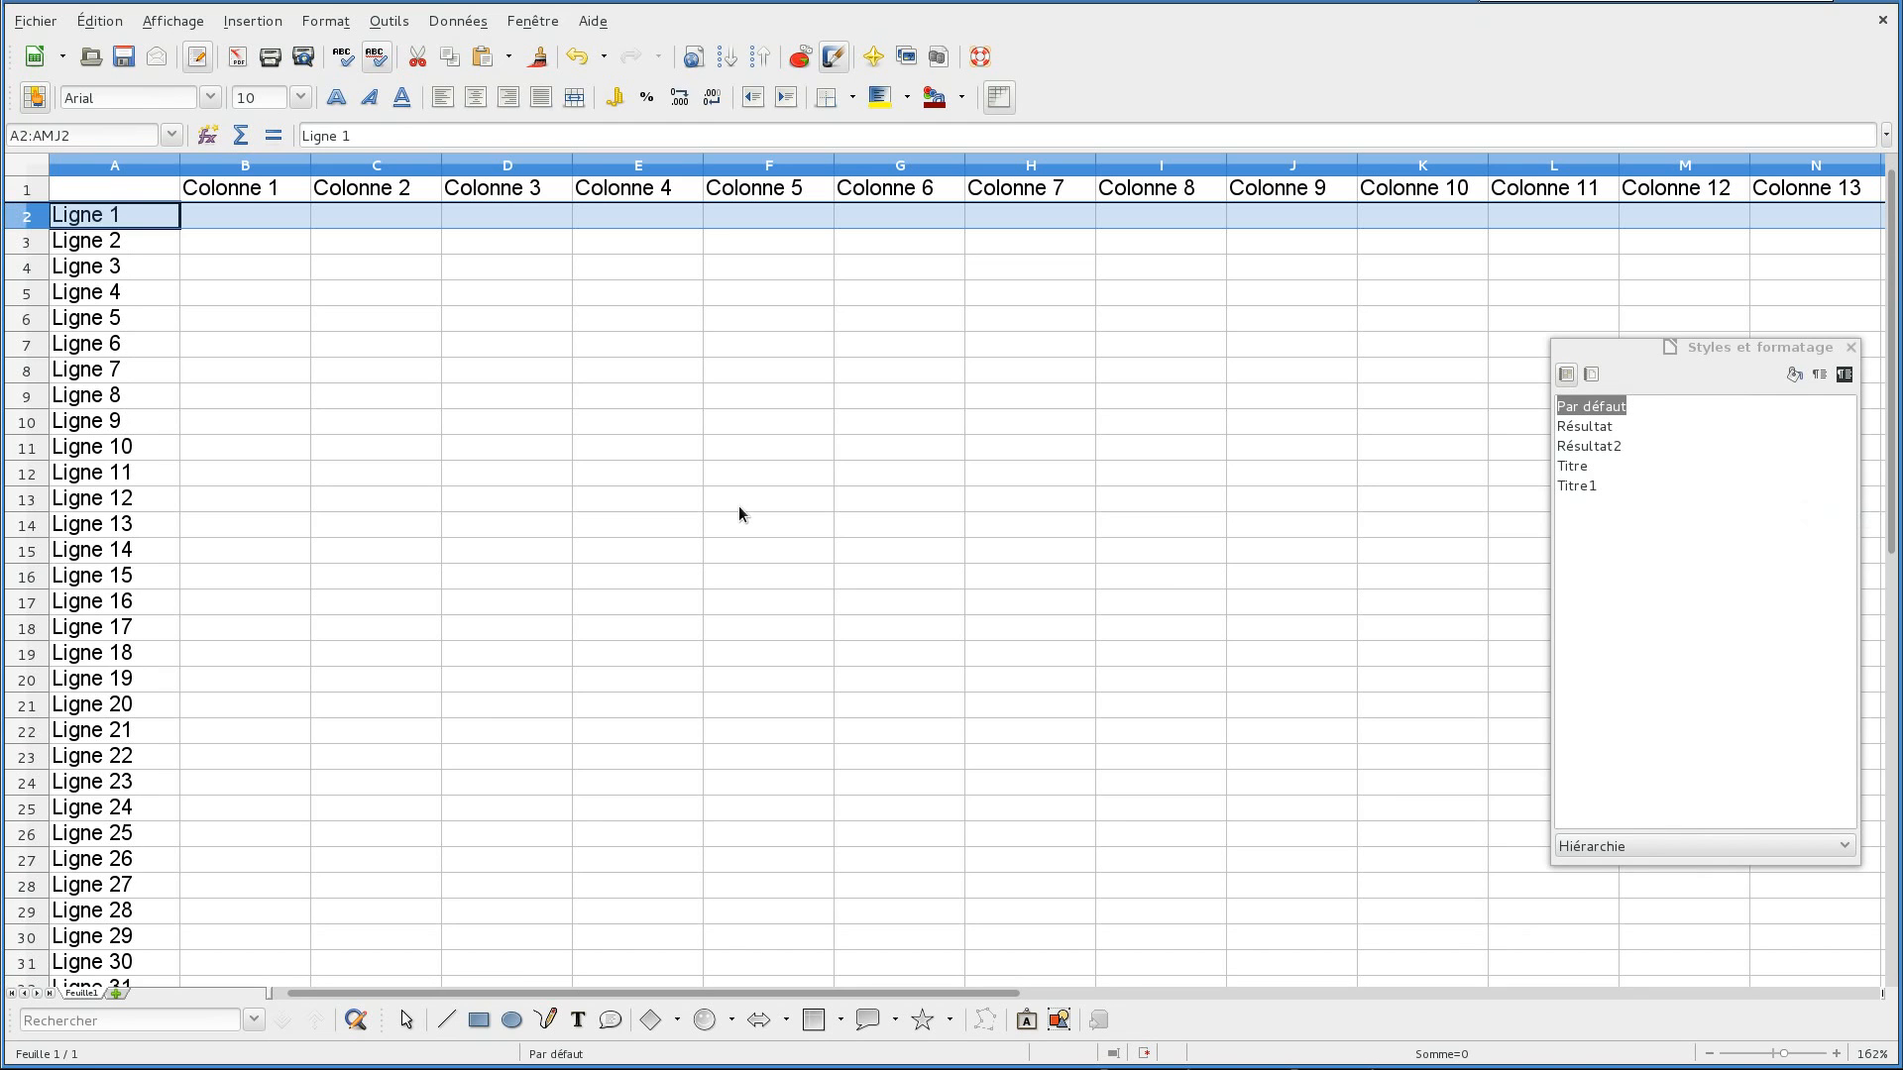
# Remove the frozen heading row and freeze the sheet before column B to keep column A fixed instead
pyautogui.click(523, 21)
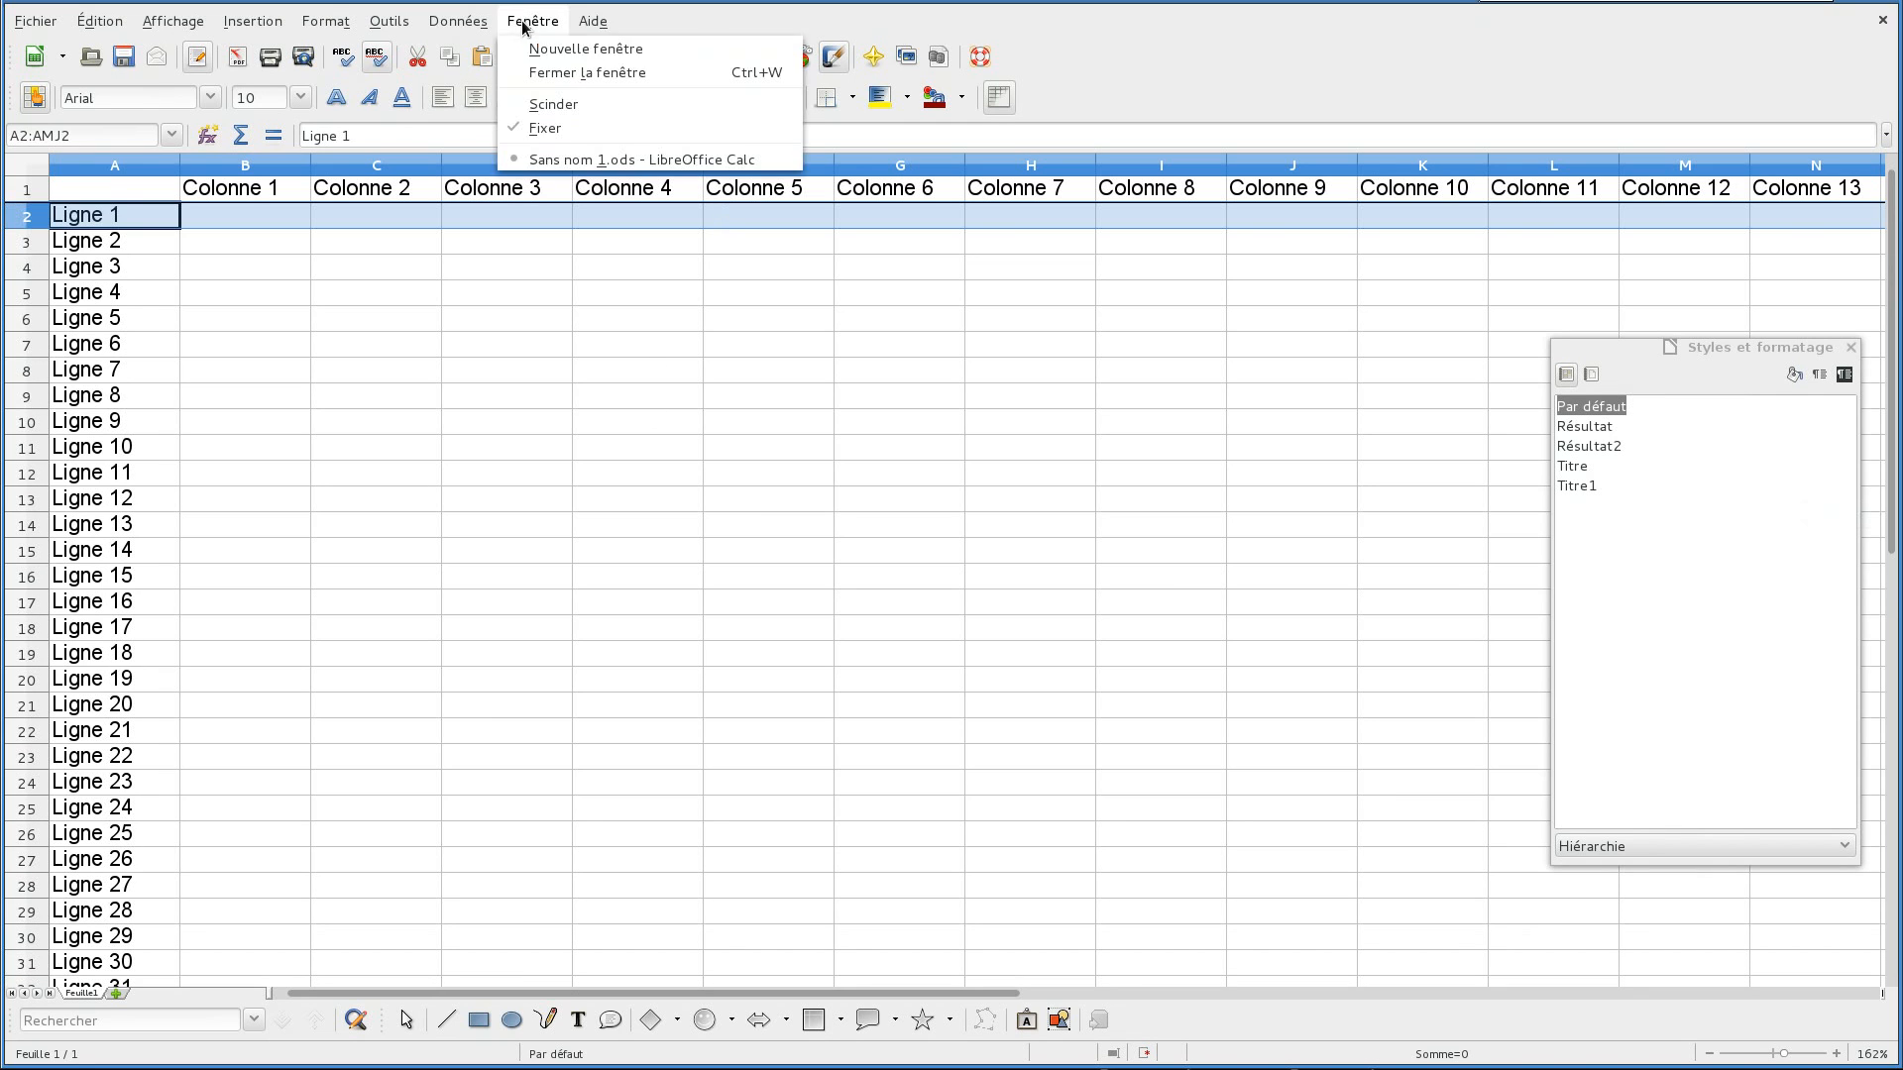
pyautogui.click(555, 127)
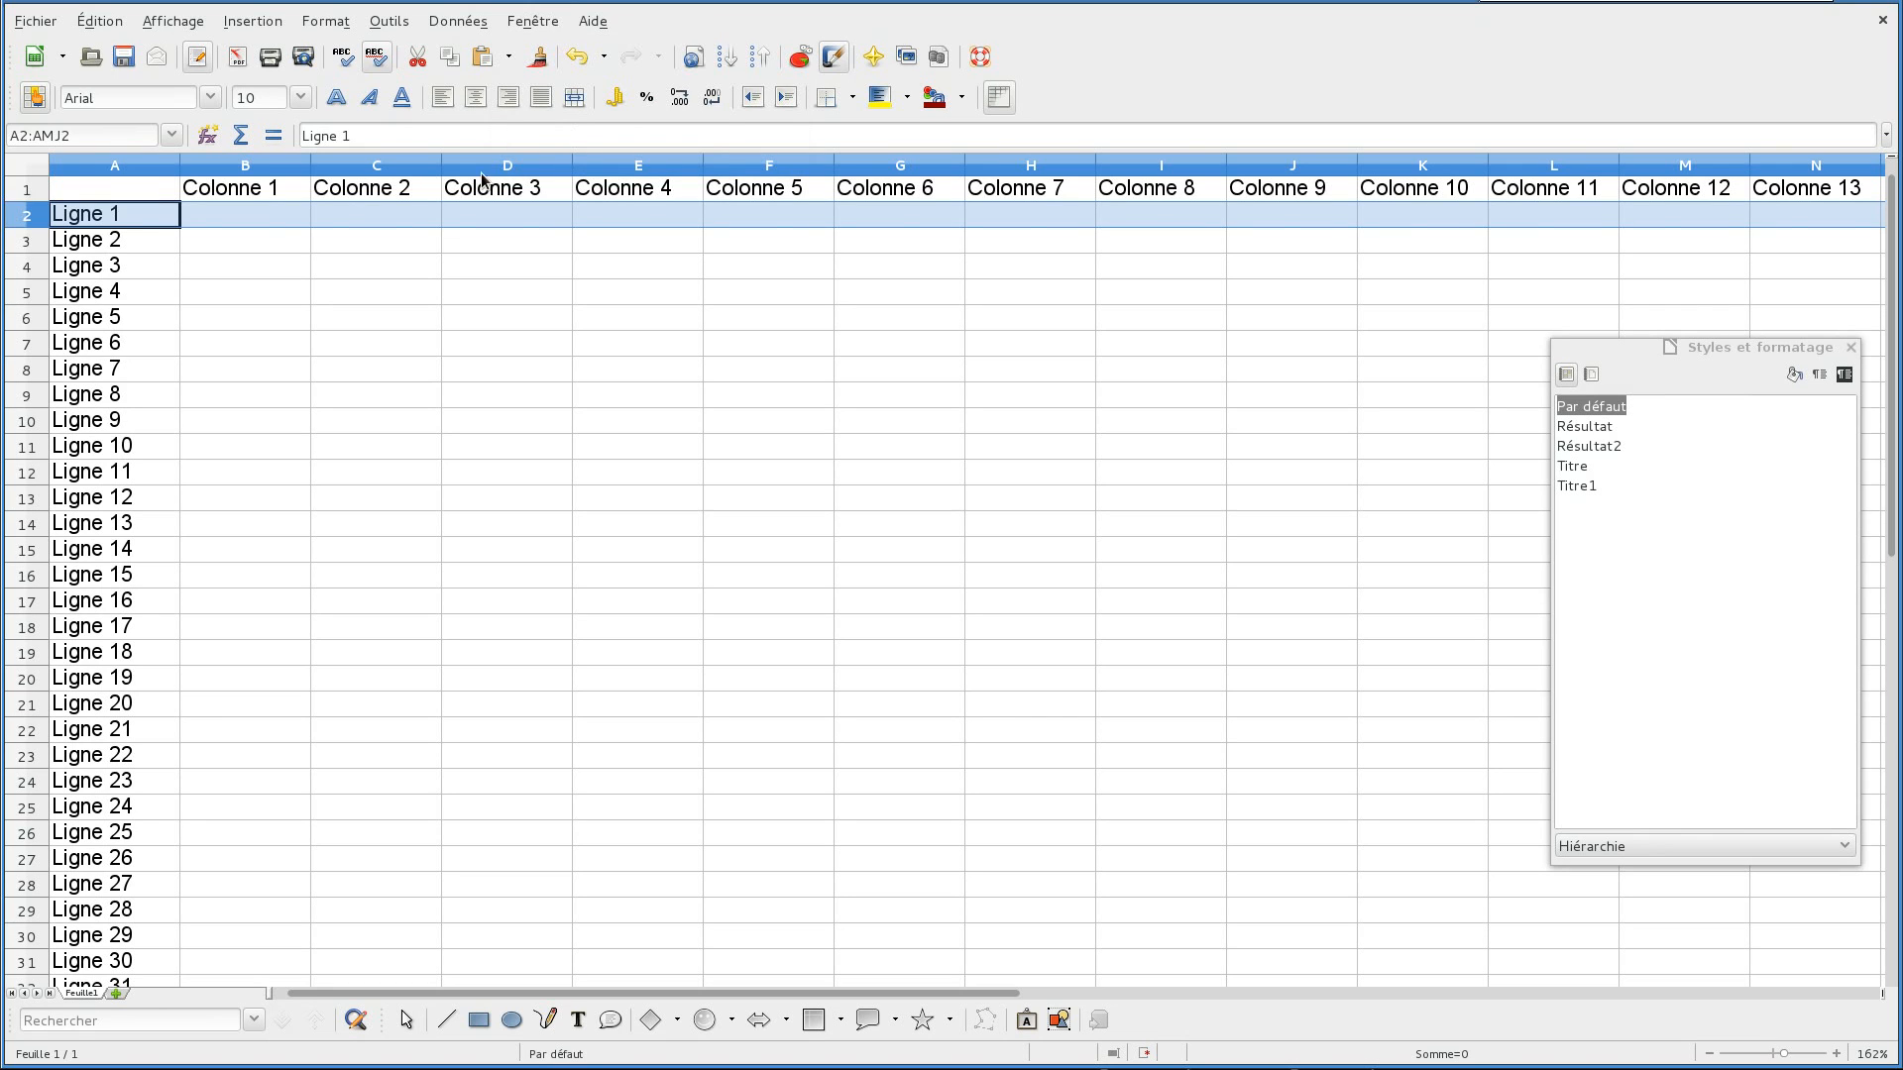
pyautogui.click(248, 164)
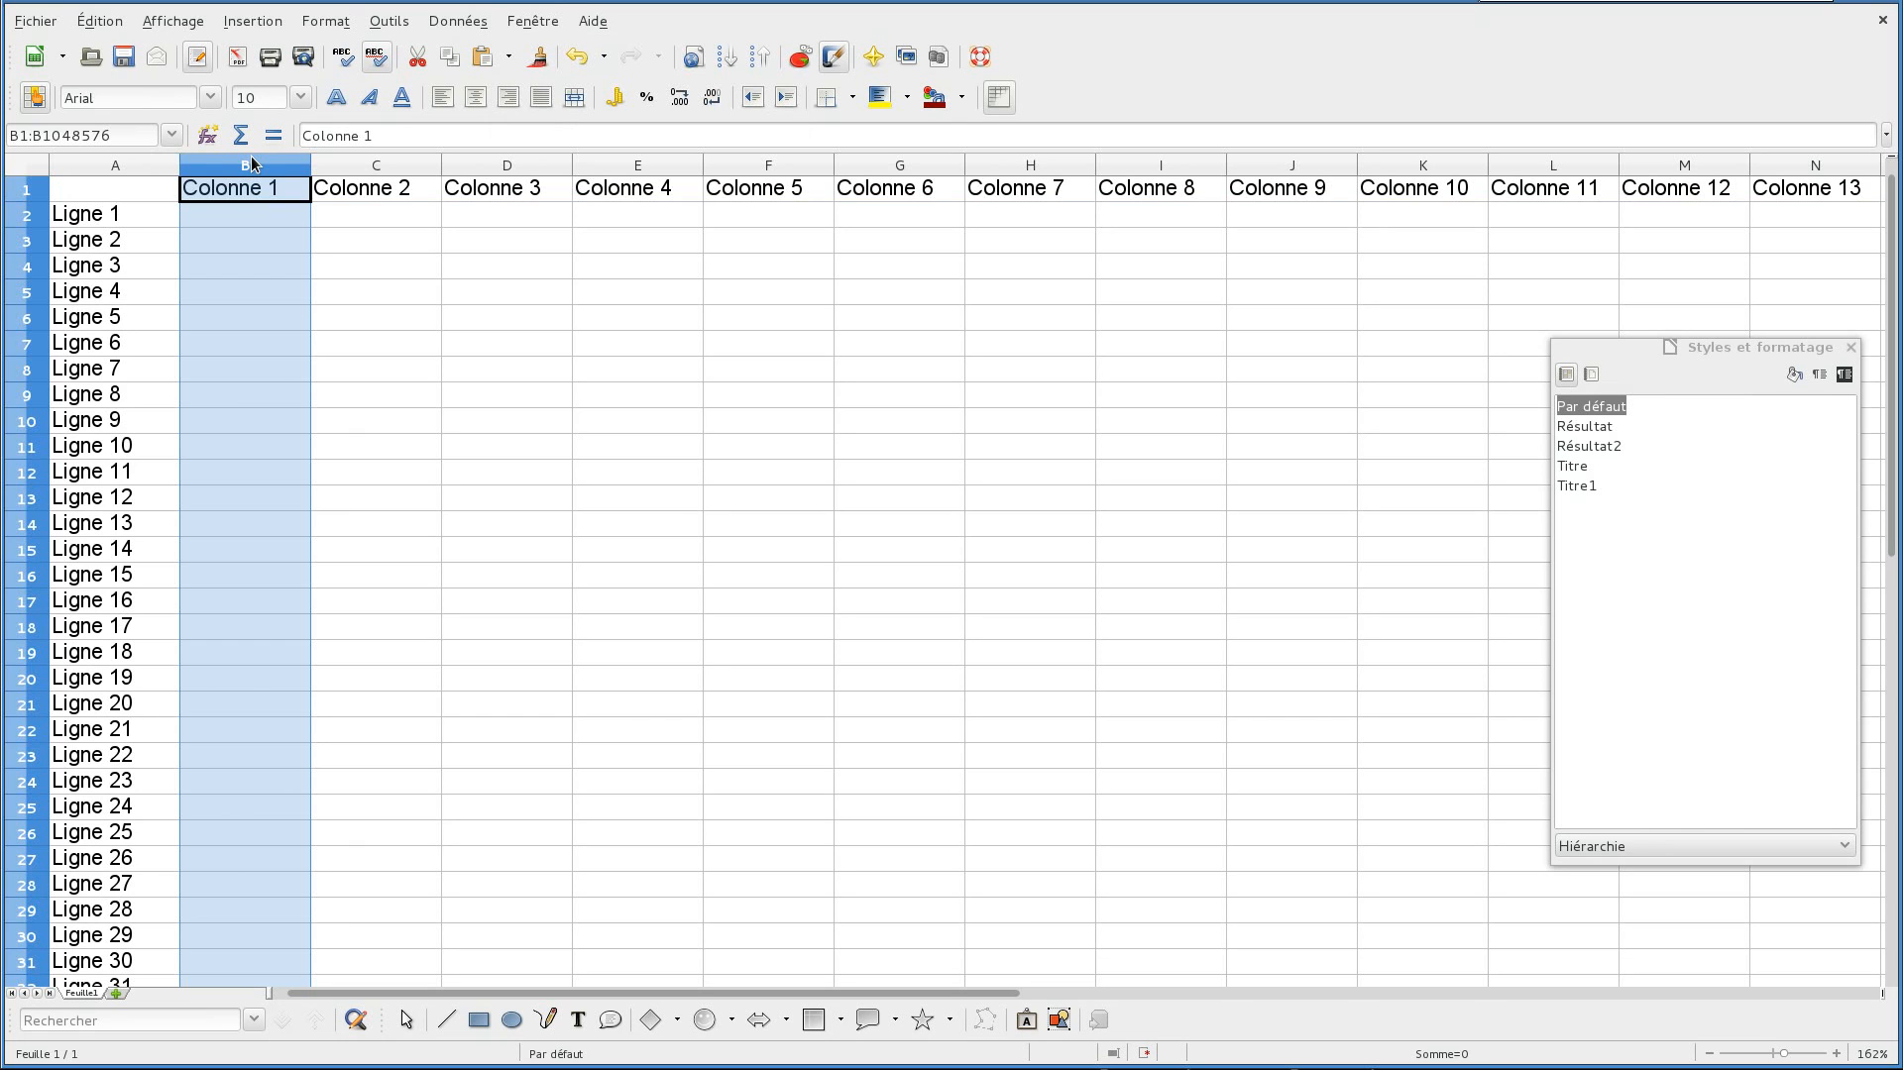
pyautogui.click(553, 20)
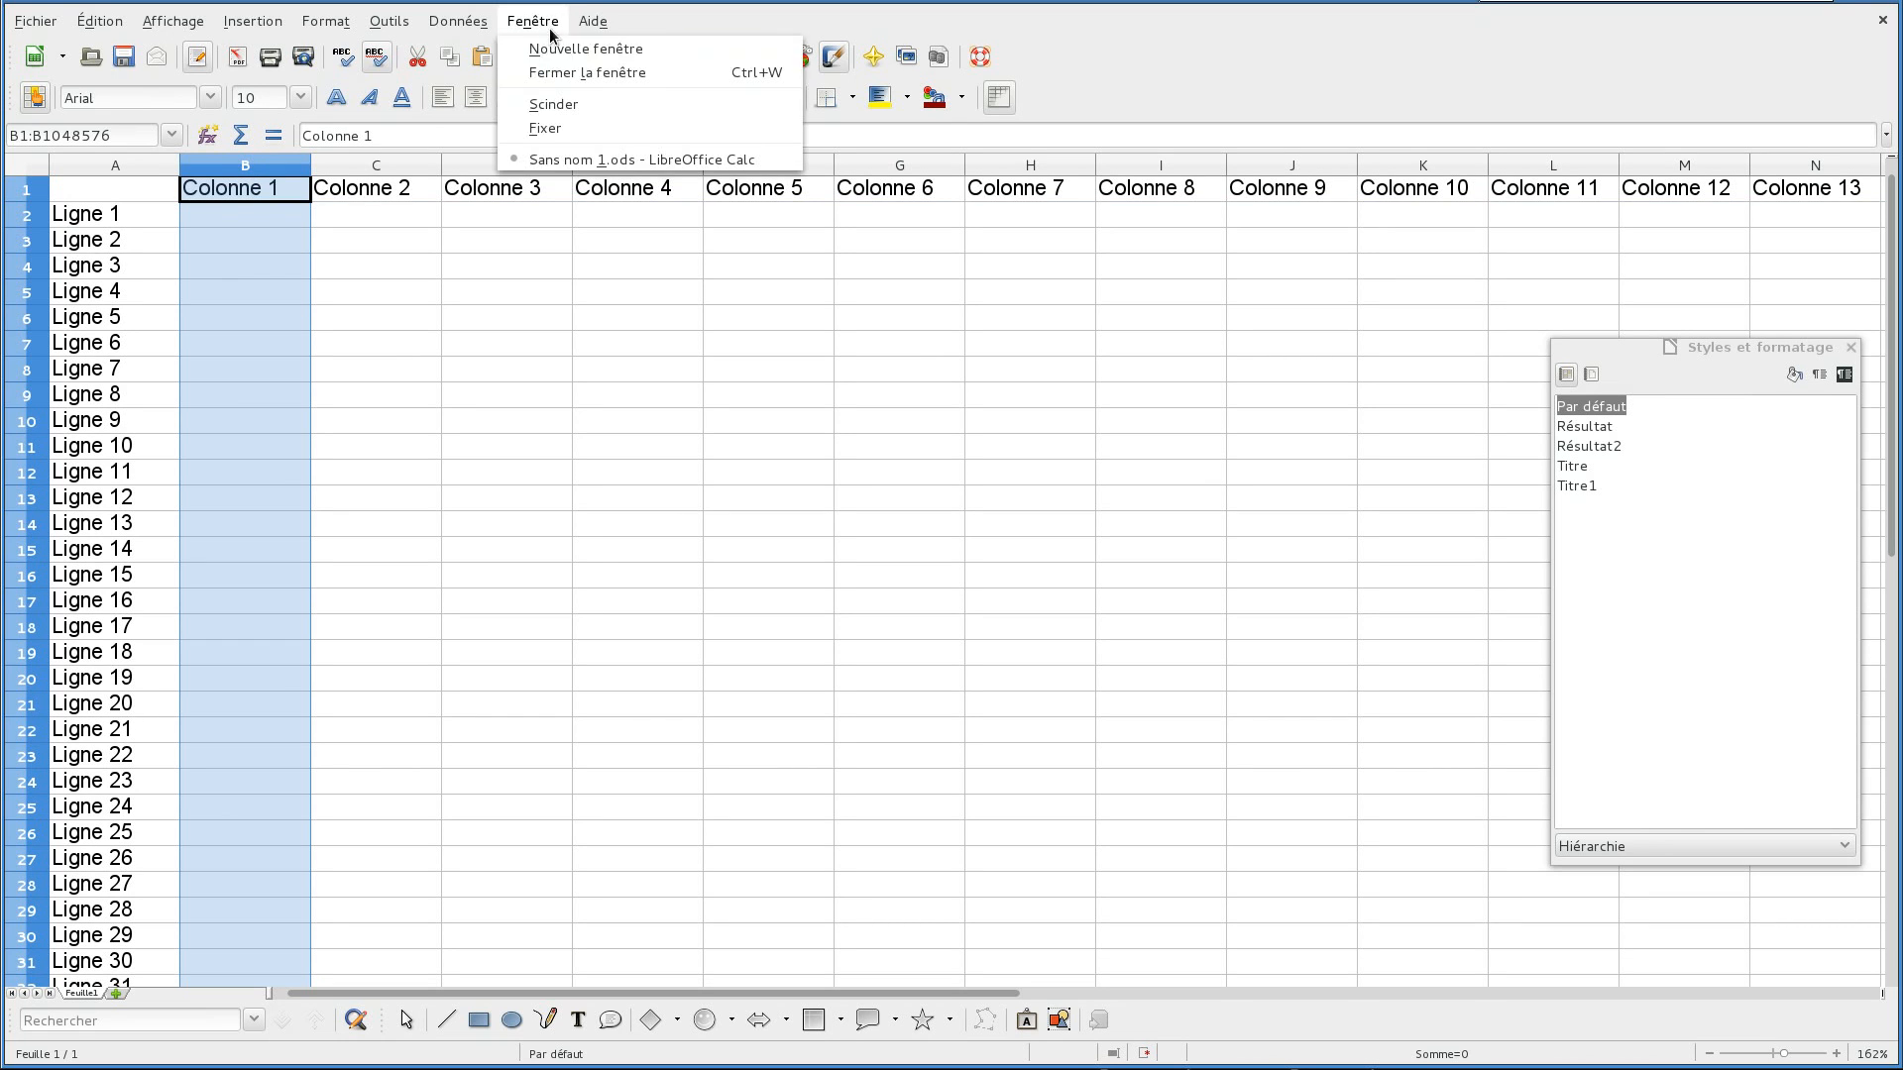
pyautogui.click(558, 125)
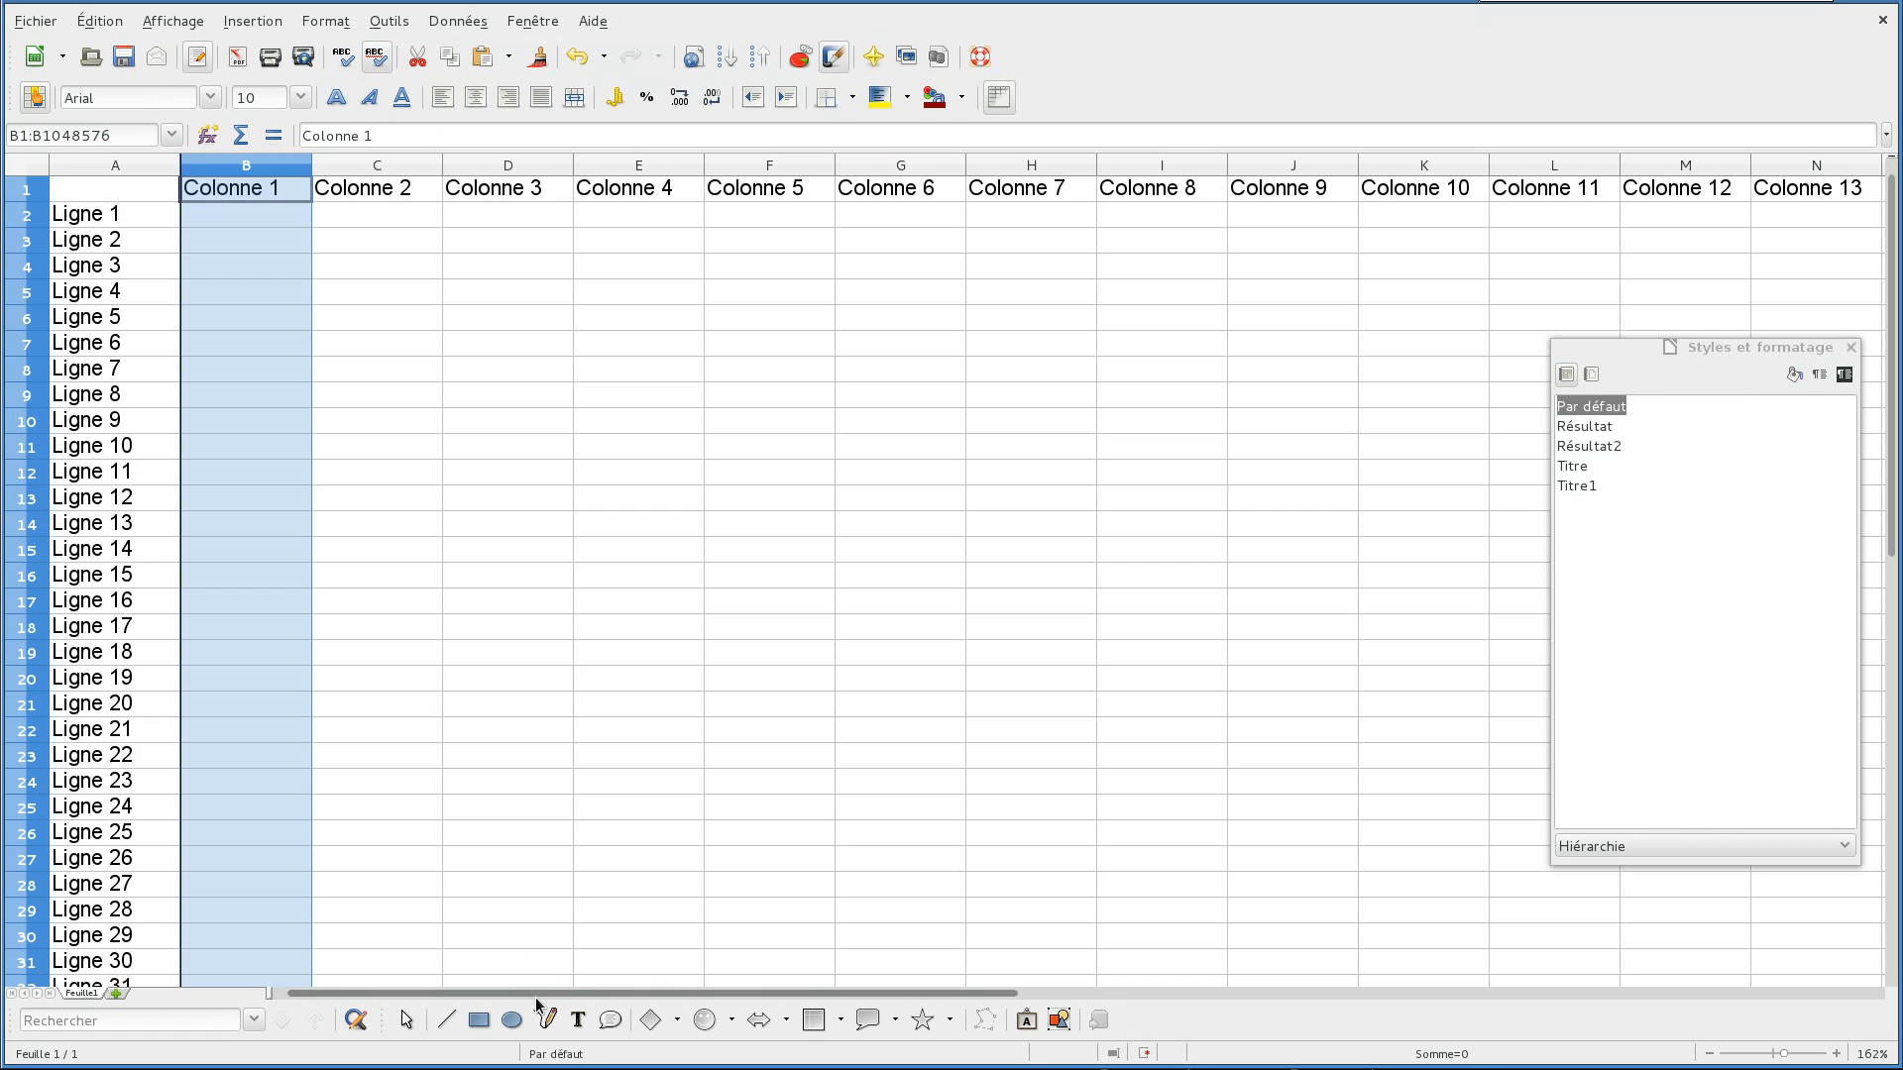
pyautogui.moveTo(565, 992); pyautogui.dragTo(516, 997)
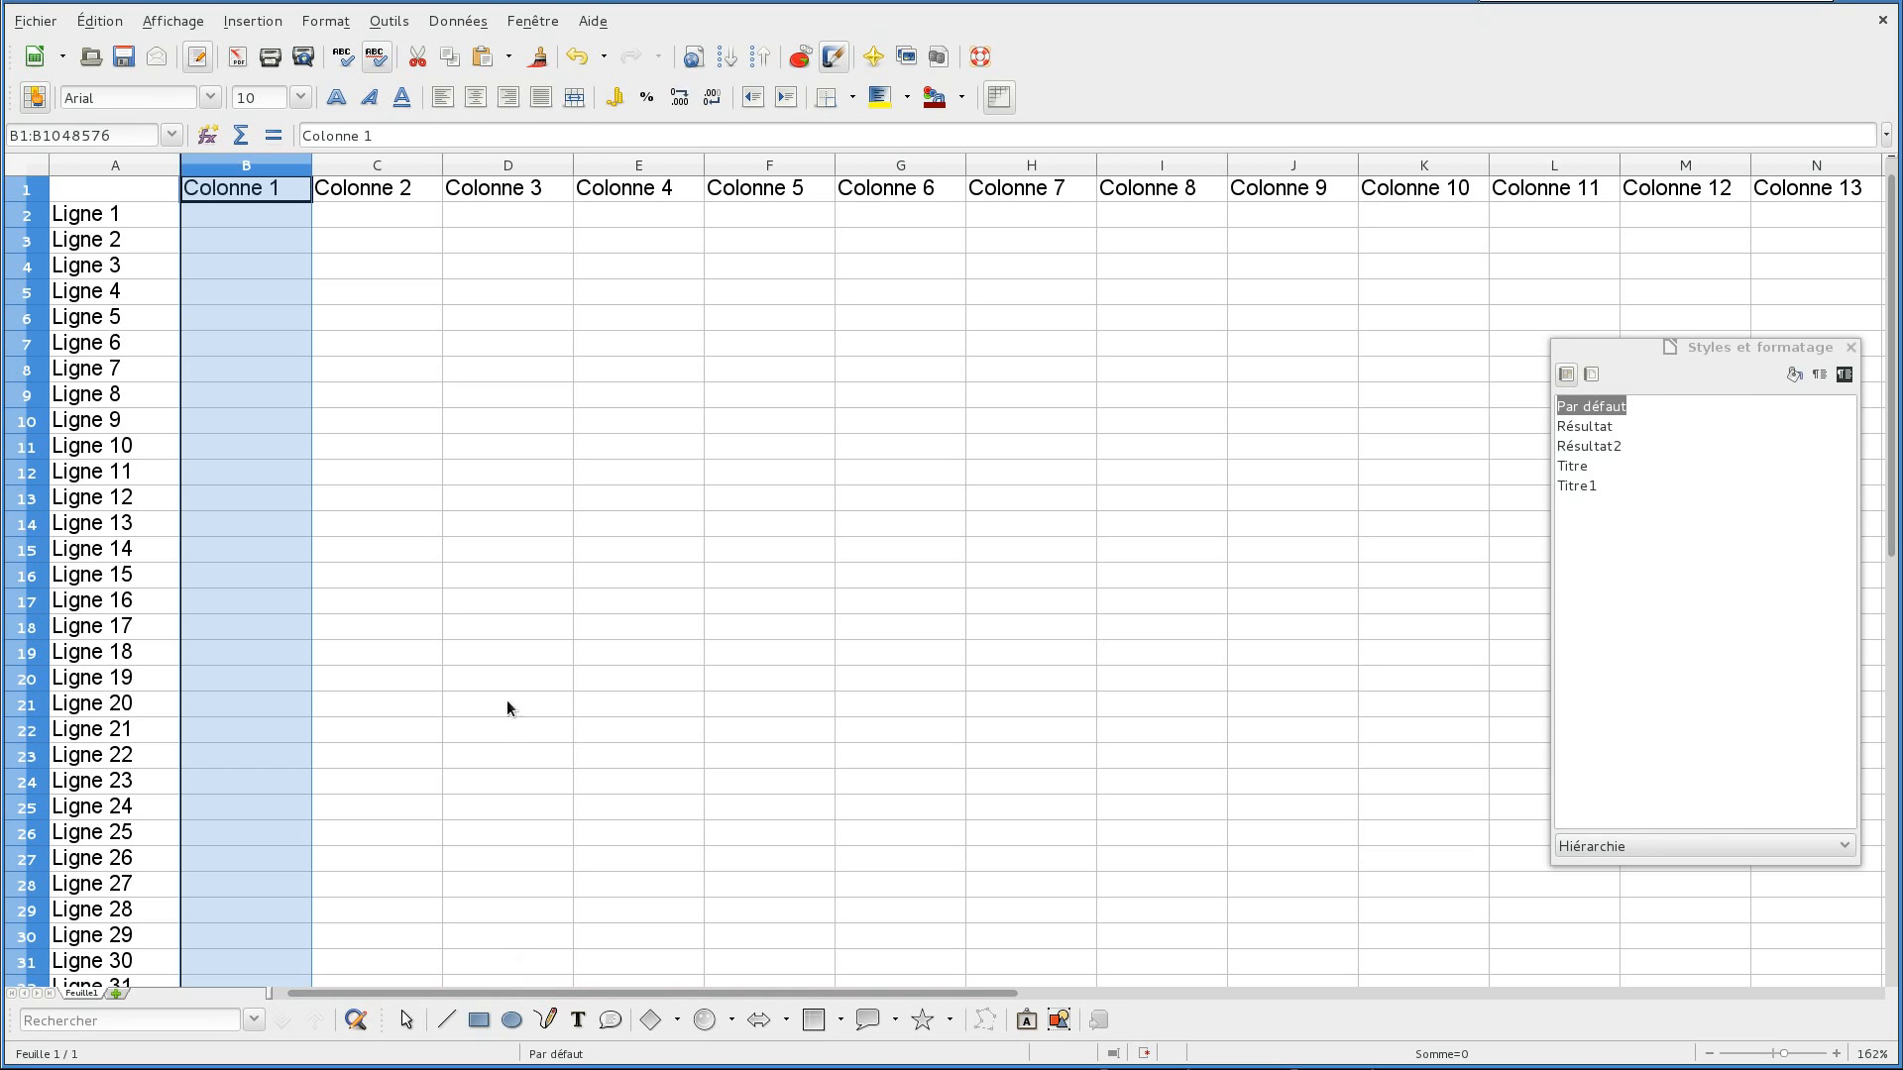
# Unfreeze column A so the whole sheet moves freely
pyautogui.click(547, 20)
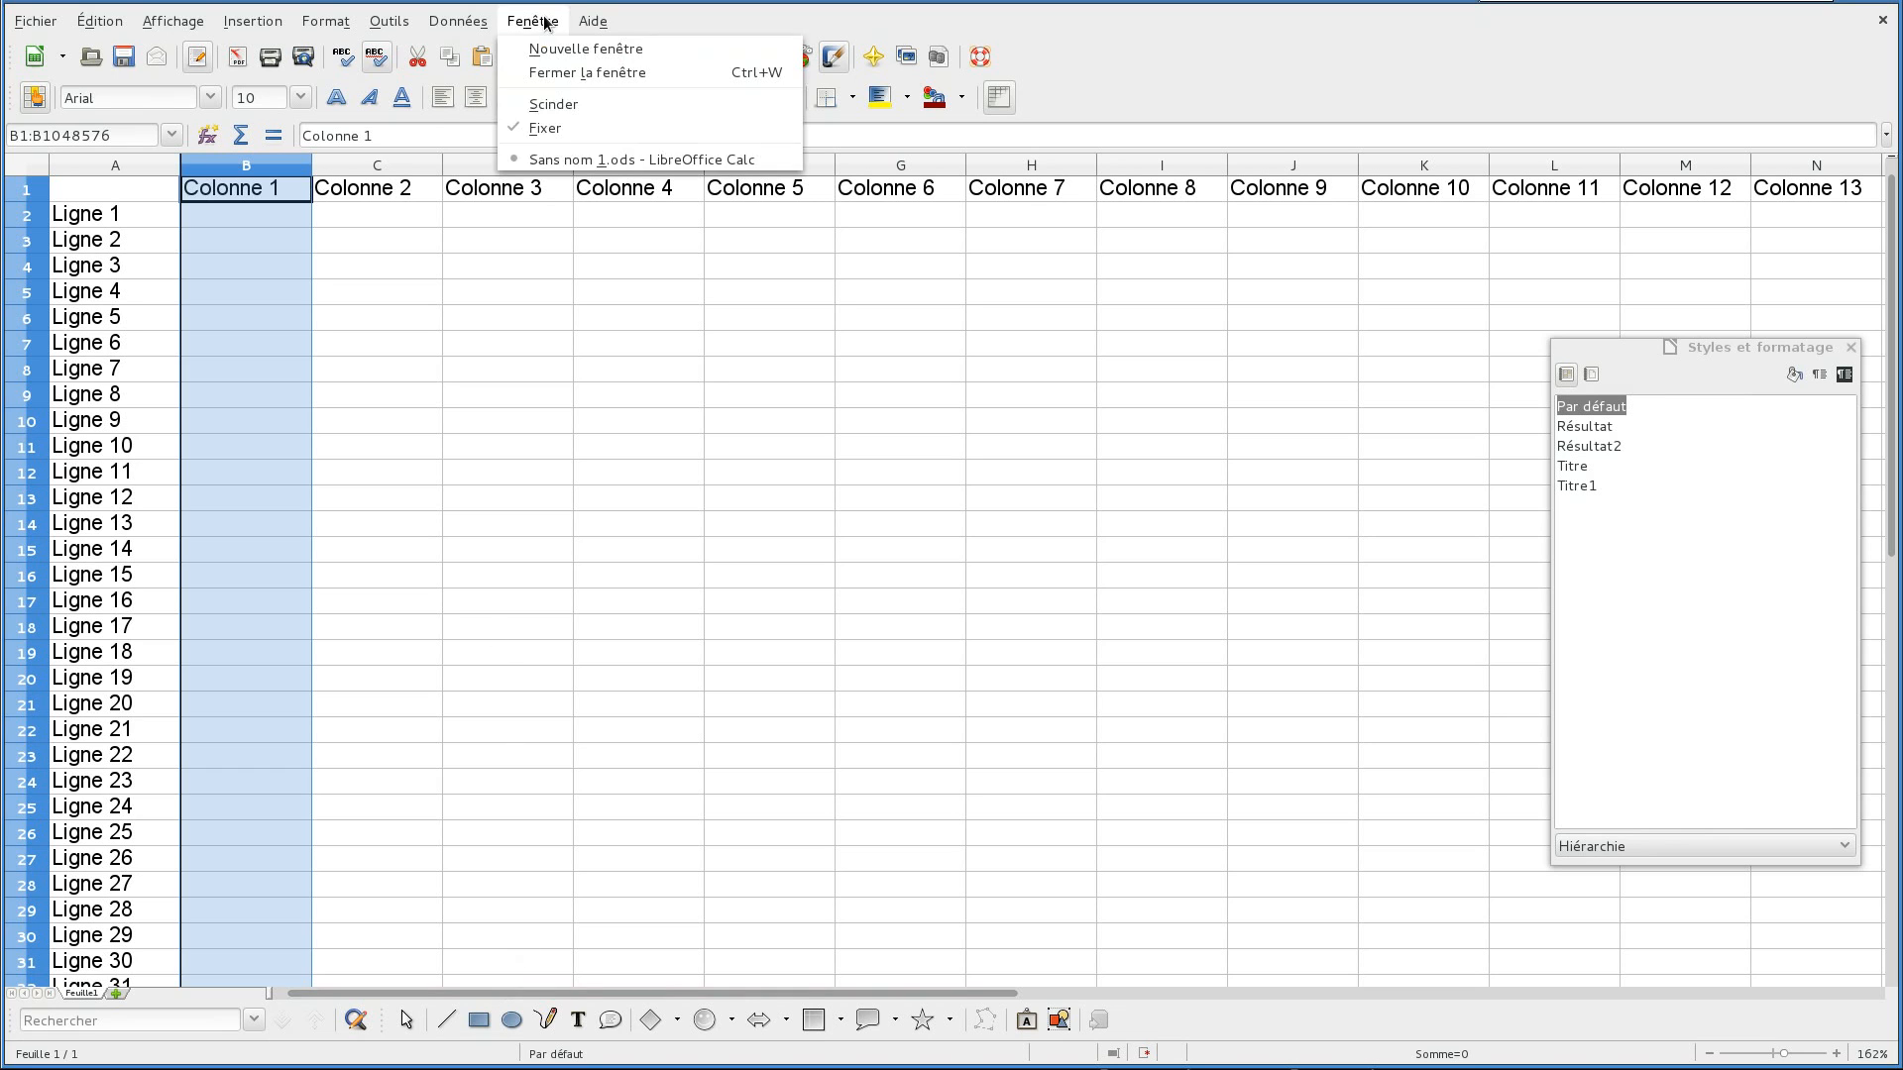
pyautogui.click(555, 128)
pyautogui.click(477, 339)
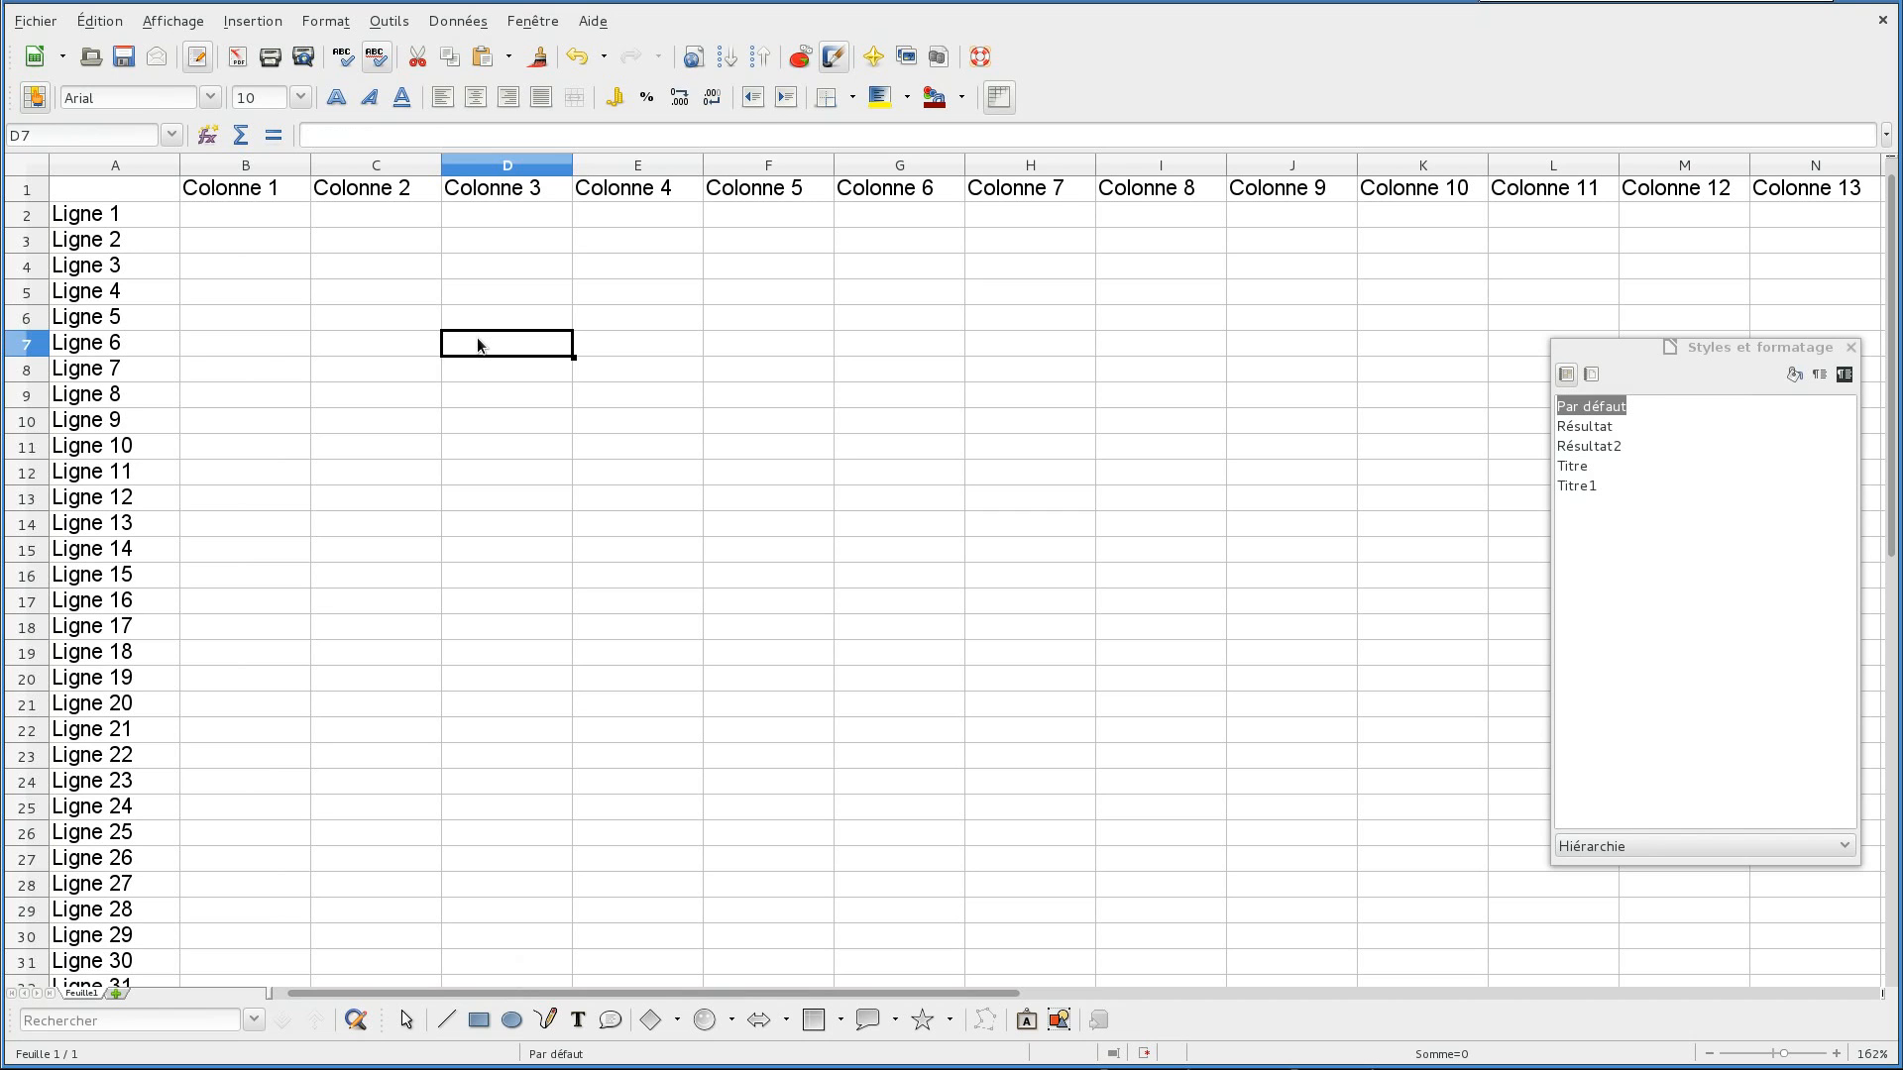
# Freeze the sheet at cell B2 to keep both row 1 and column A fixed
pyautogui.click(293, 216)
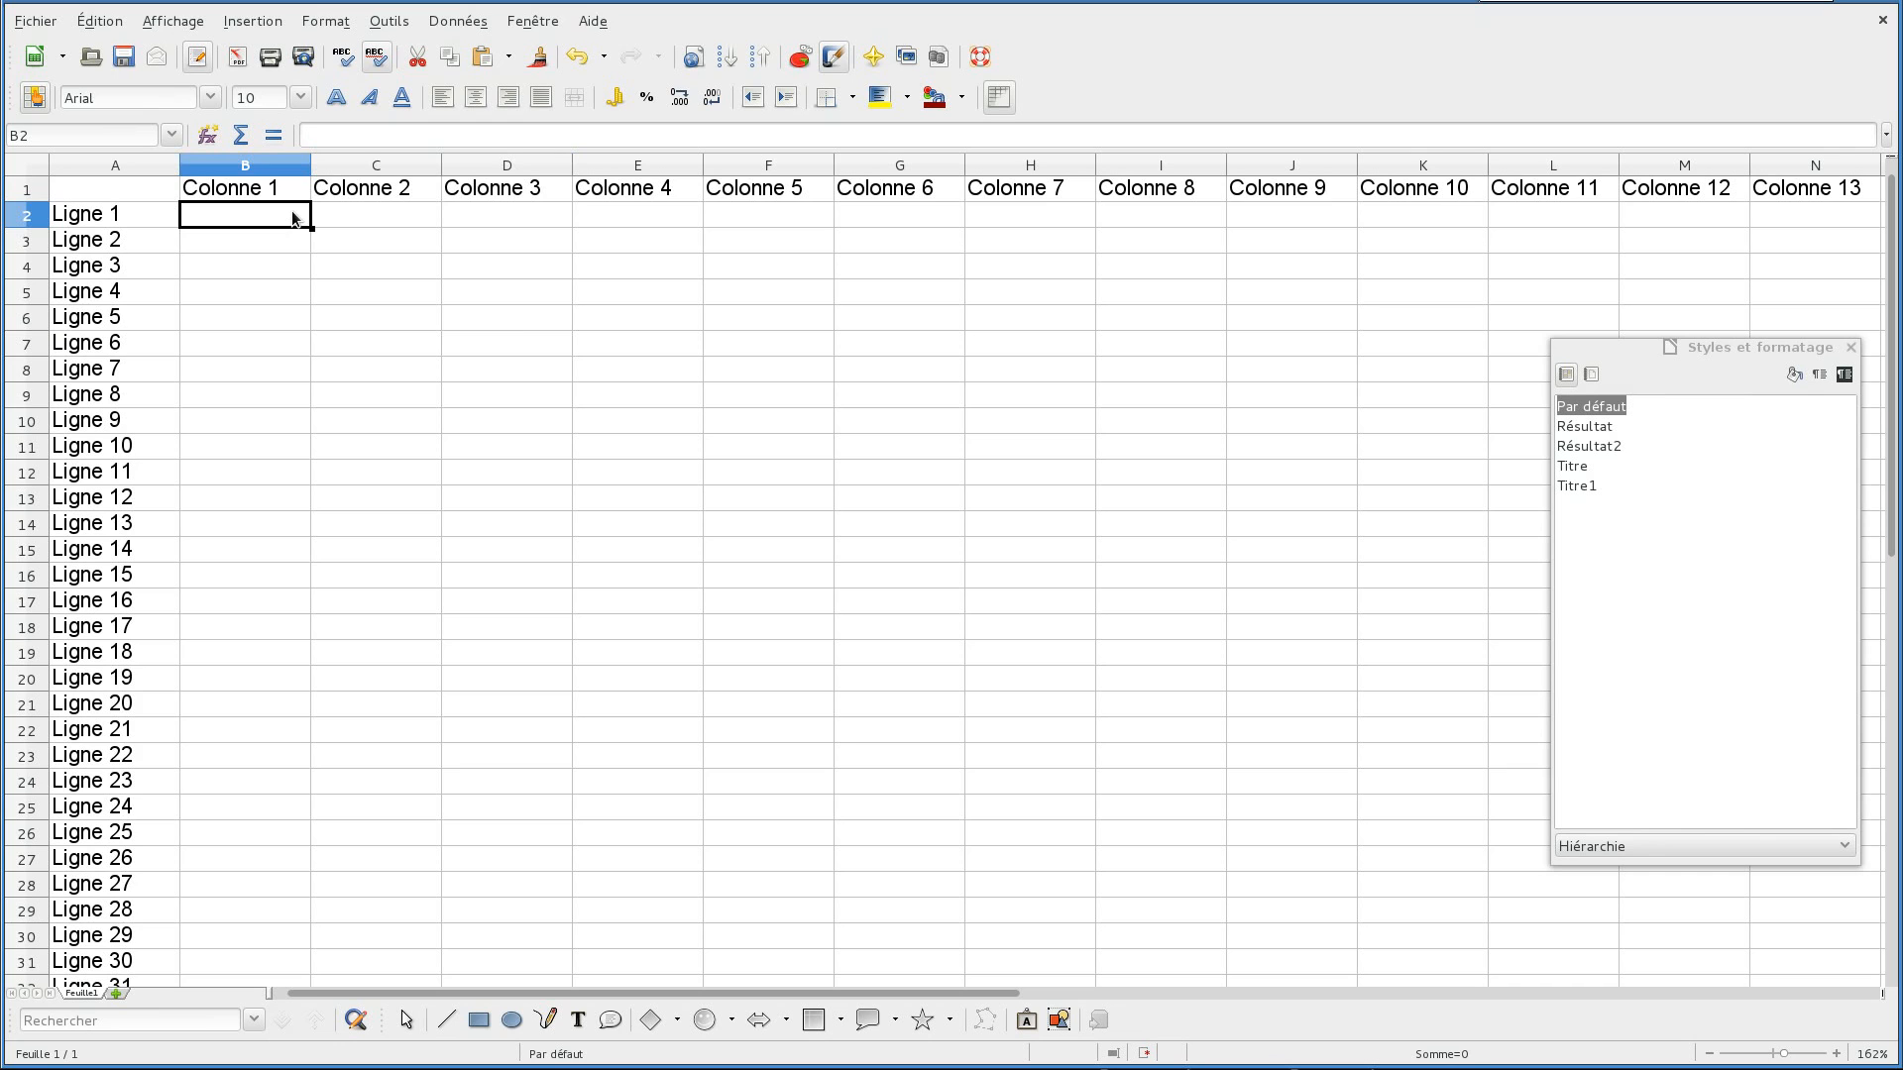
pyautogui.click(564, 27)
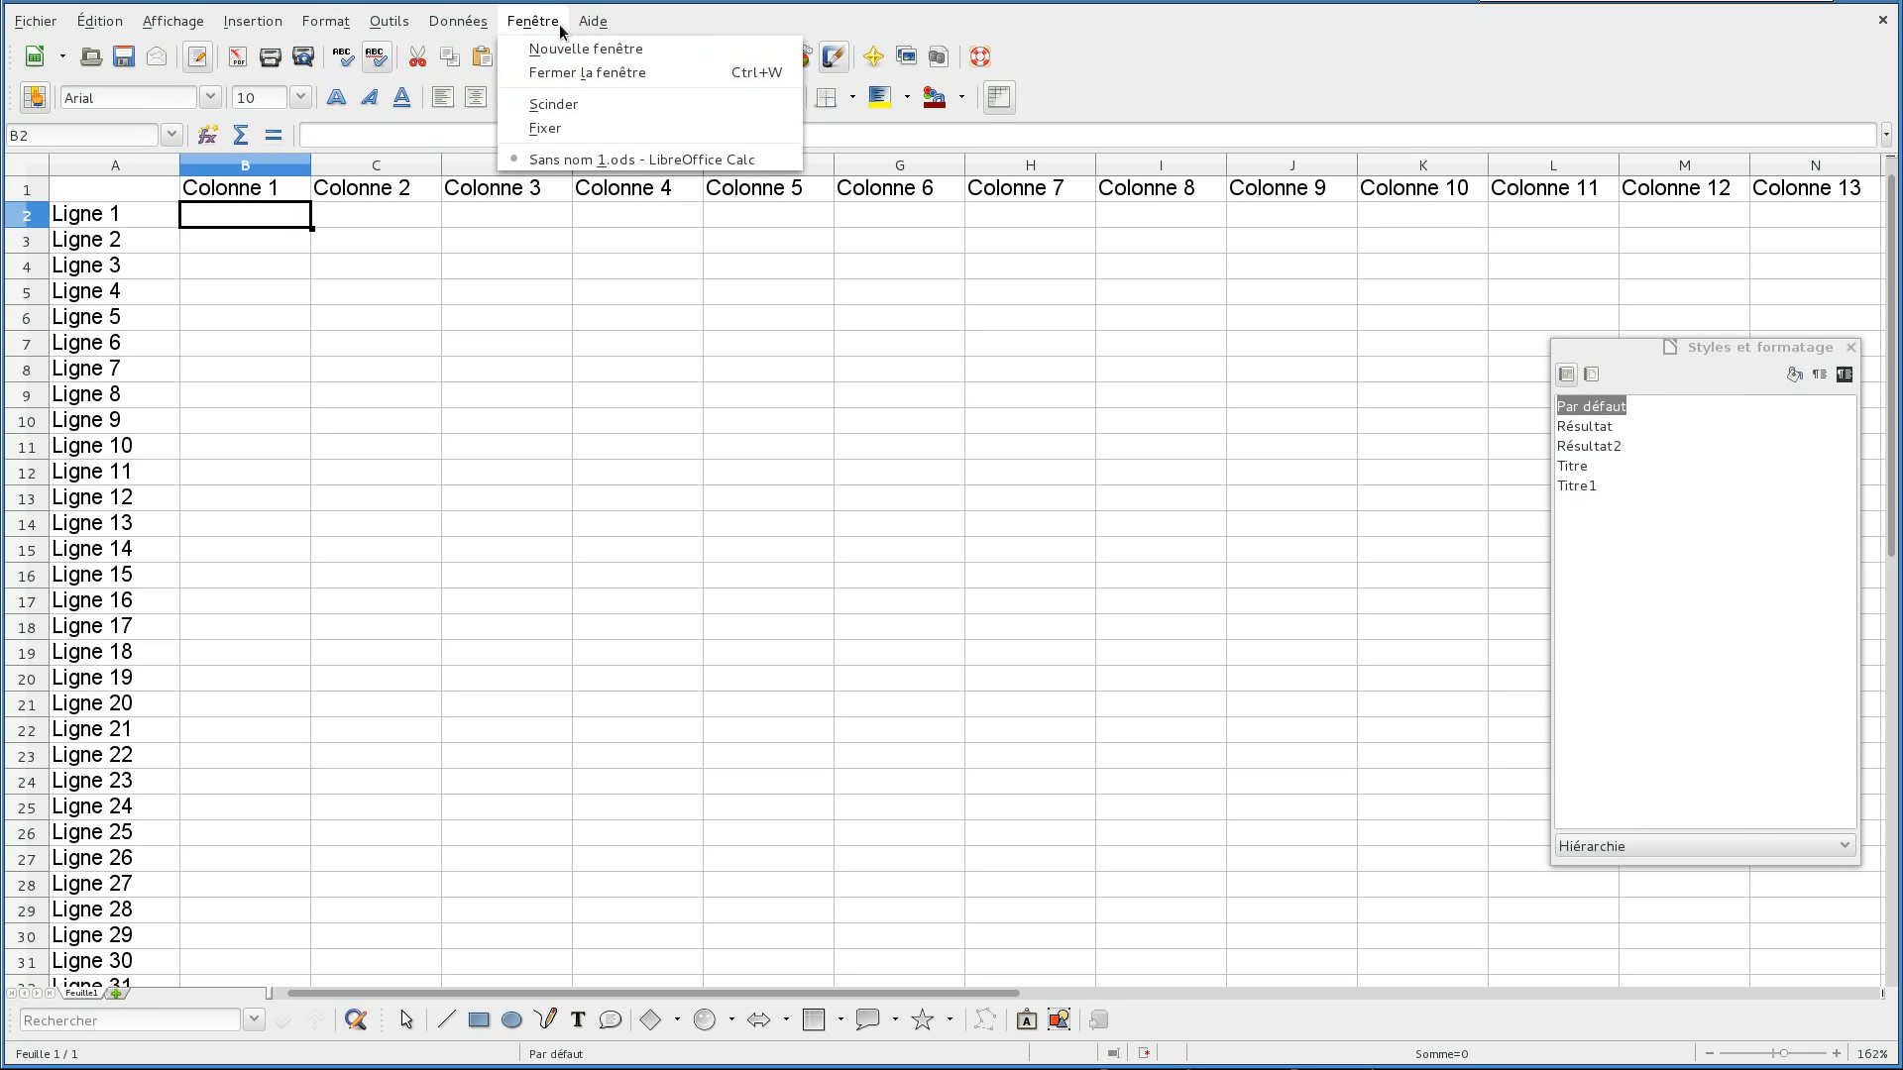
pyautogui.click(575, 125)
pyautogui.click(579, 448)
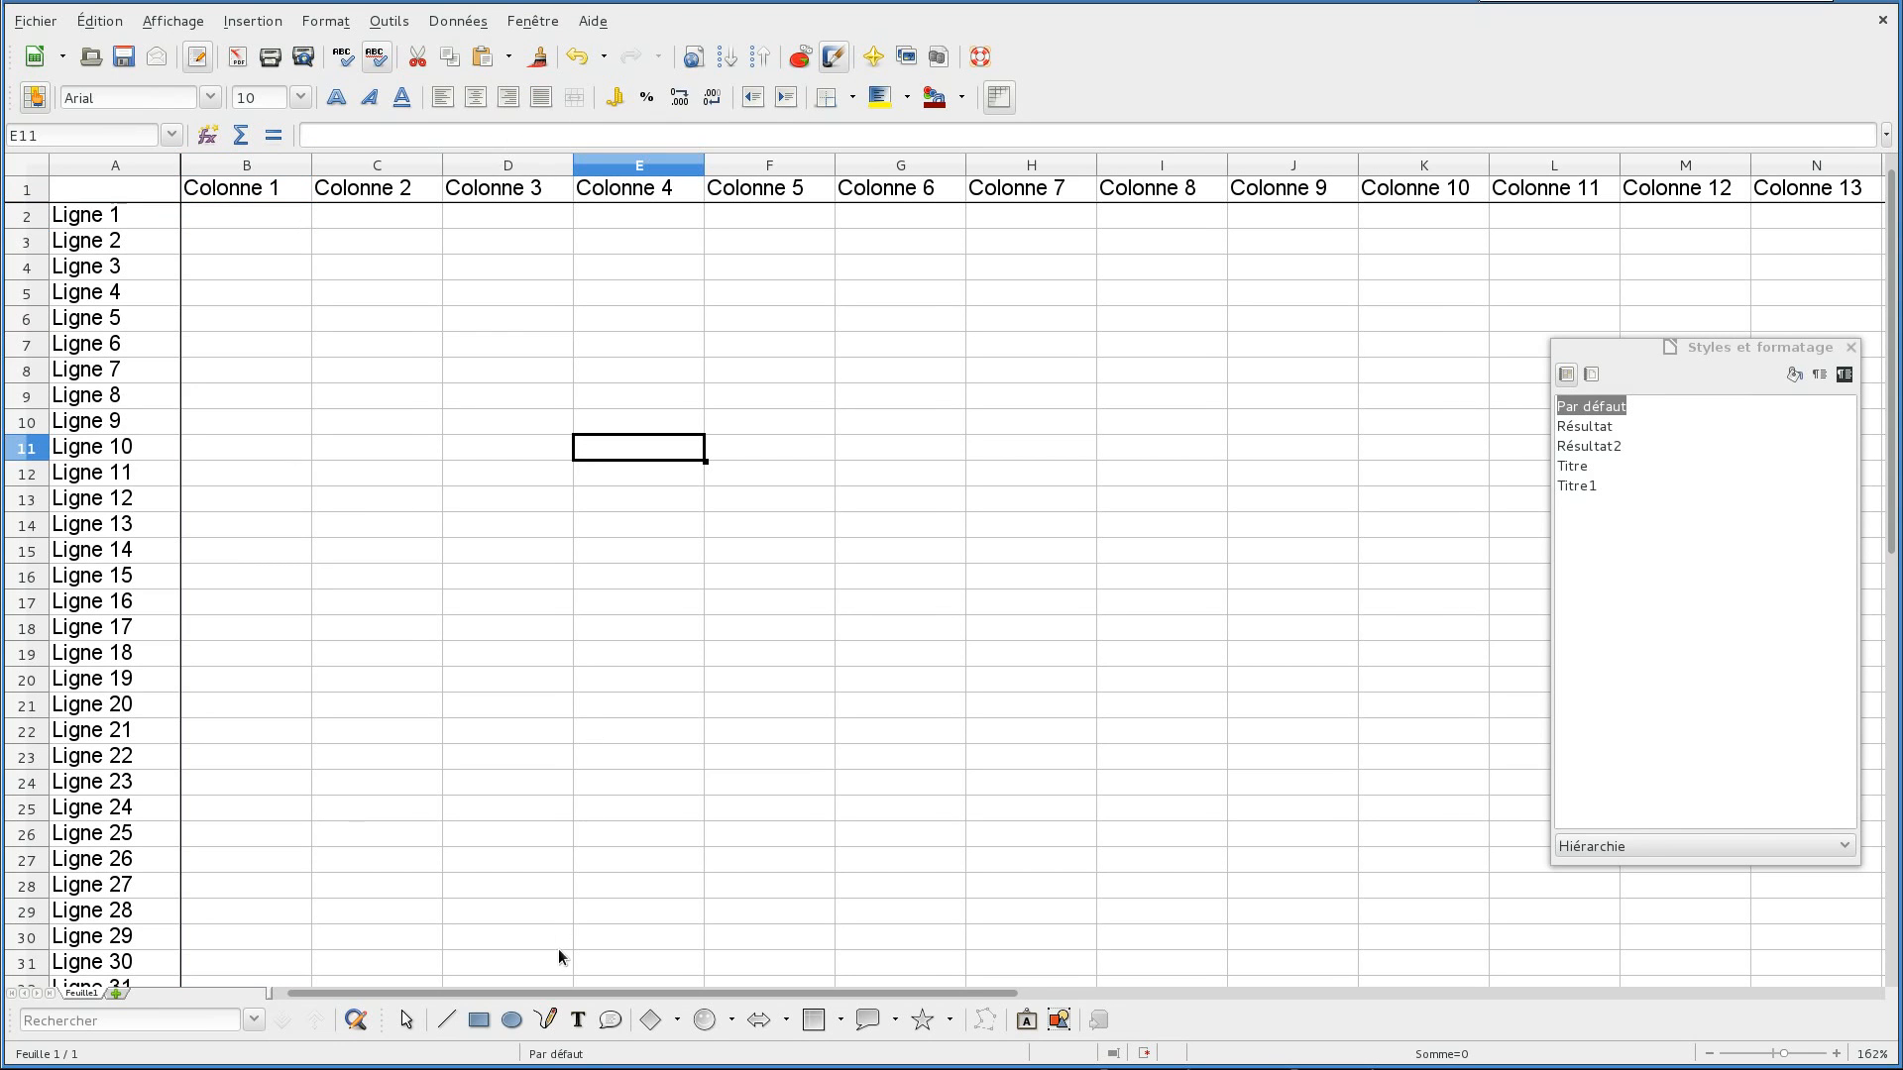
pyautogui.moveTo(561, 993); pyautogui.dragTo(509, 991)
pyautogui.scroll(-3, 650, 497)
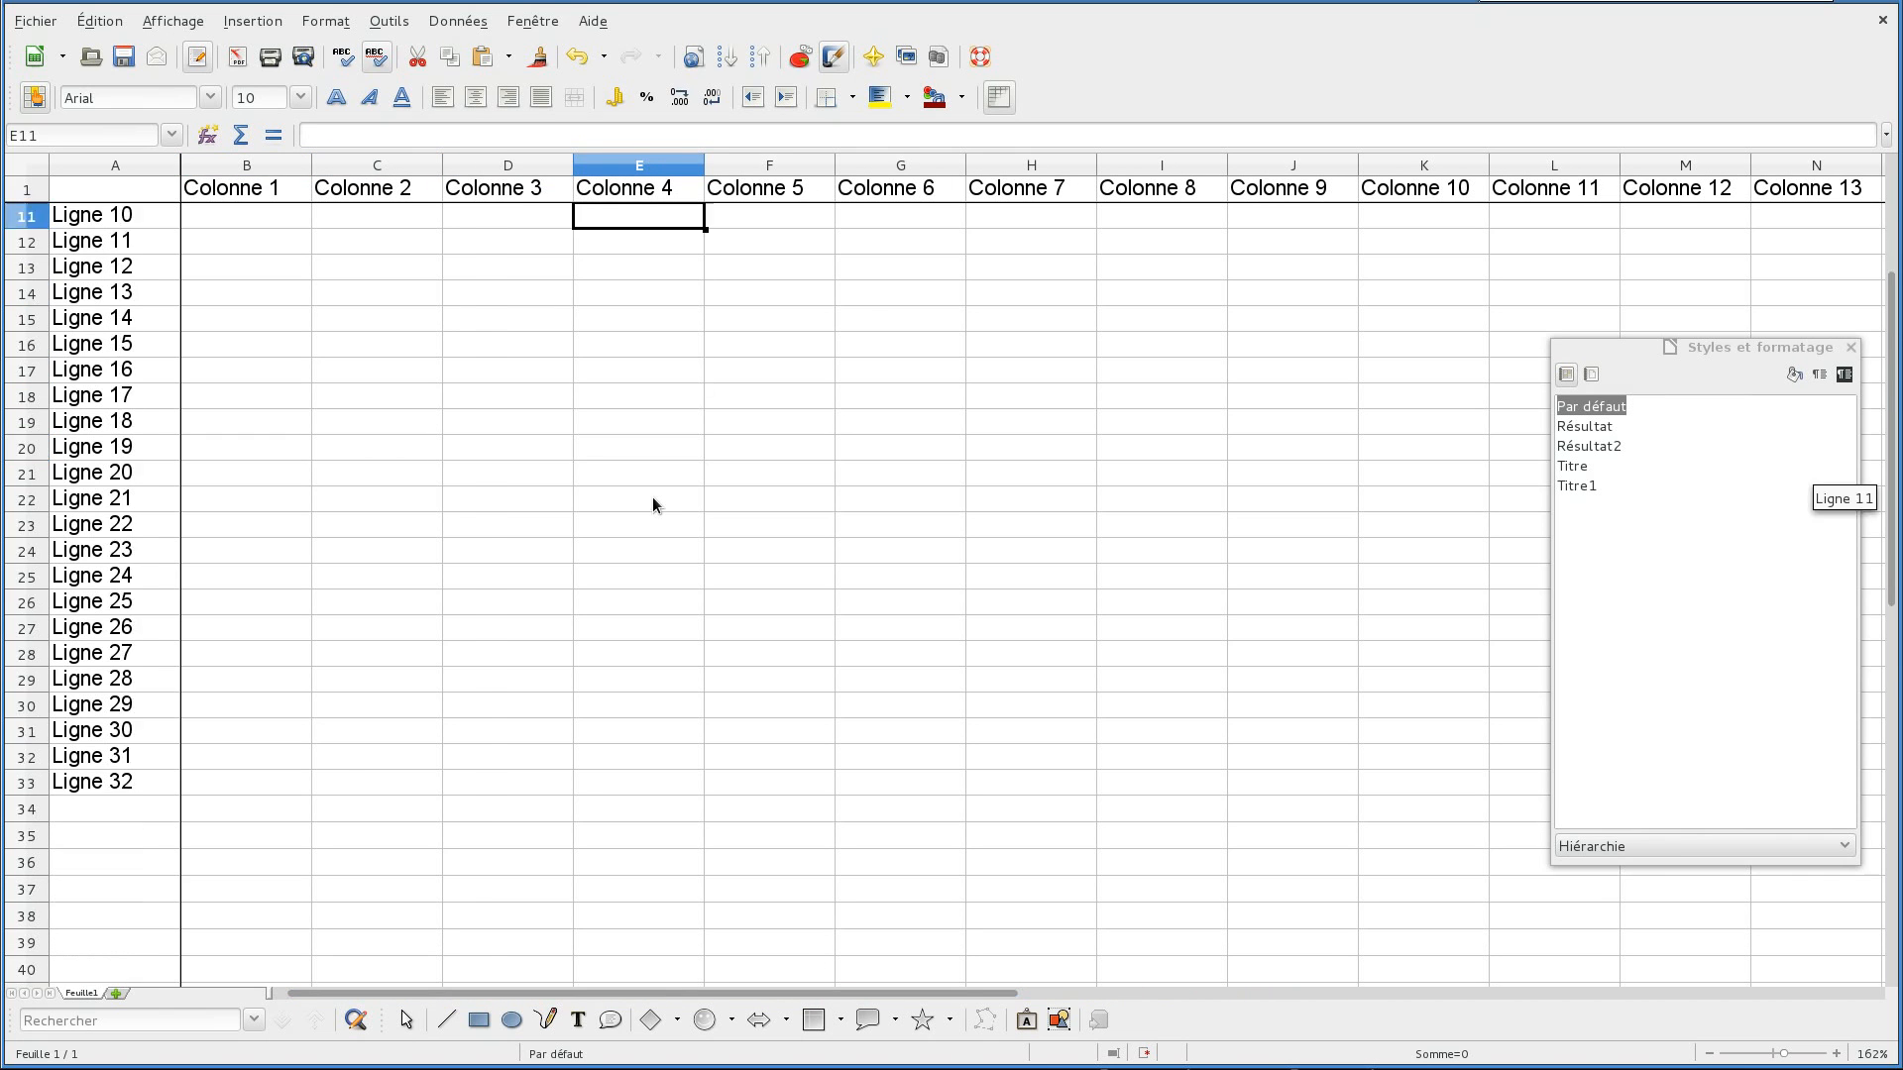
# Check that row 1 and column A stay fixed while browsing the sheet's rows and columns, ending back at its beginning
pyautogui.scroll(-4, 652, 500)
pyautogui.scroll(6, 652, 497)
pyautogui.scroll(-5, 654, 515)
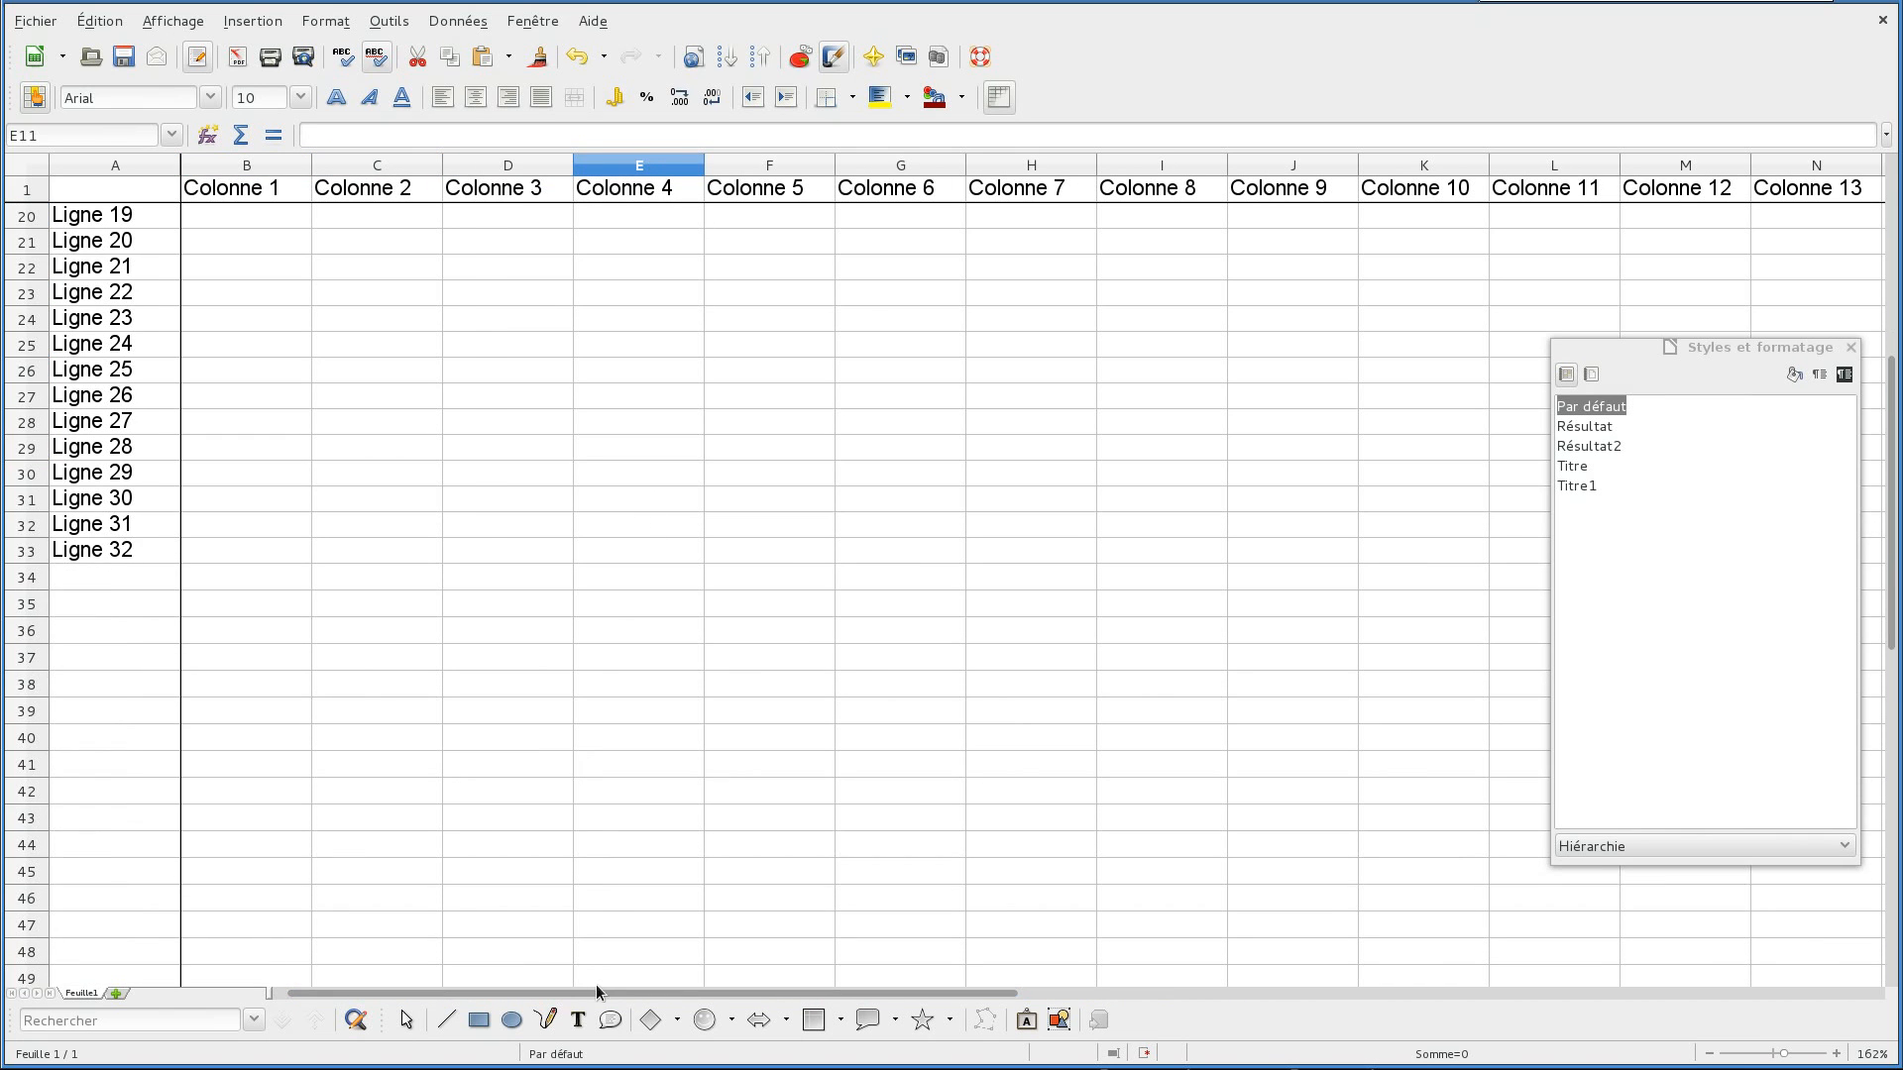
pyautogui.moveTo(597, 991); pyautogui.dragTo(872, 993)
pyautogui.scroll(4, 705, 622)
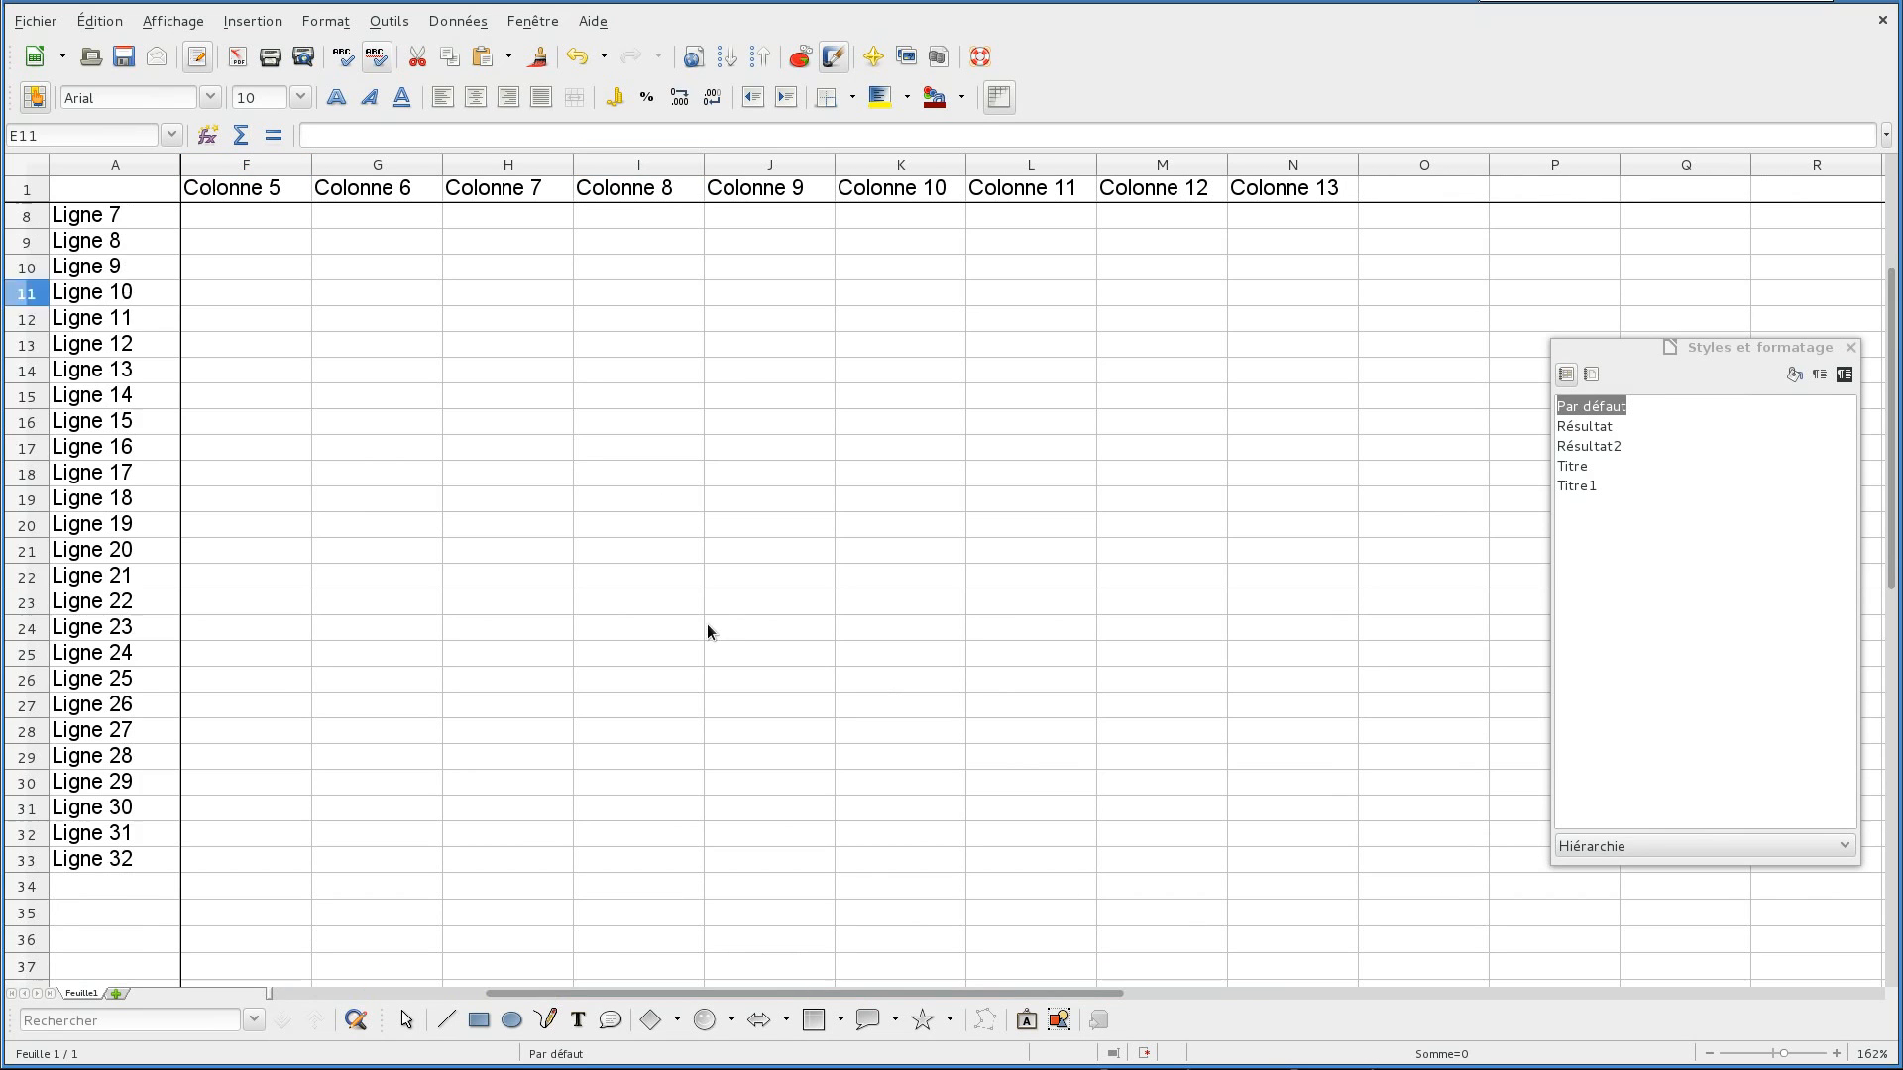
pyautogui.scroll(2, 707, 631)
pyautogui.click(454, 992)
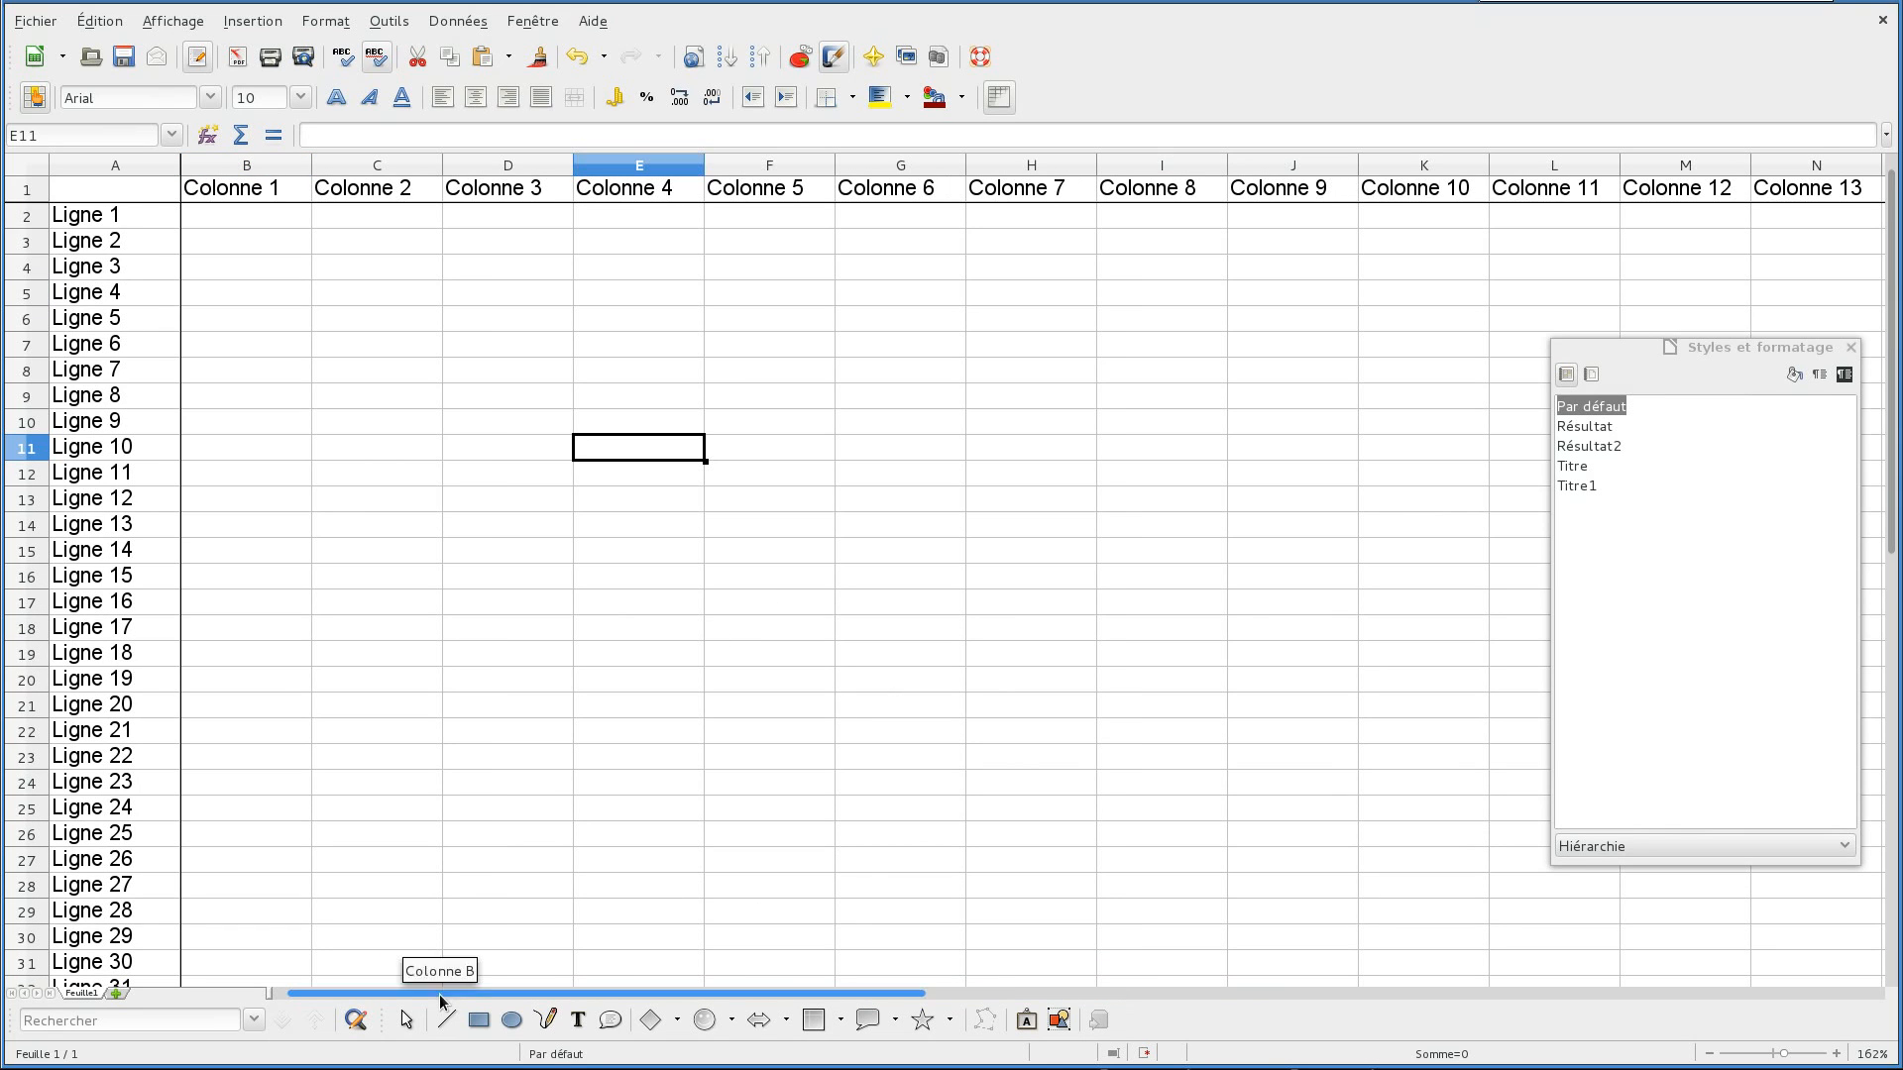
# Unfreeze row 1 and column A so the whole sheet moves freely
pyautogui.click(248, 212)
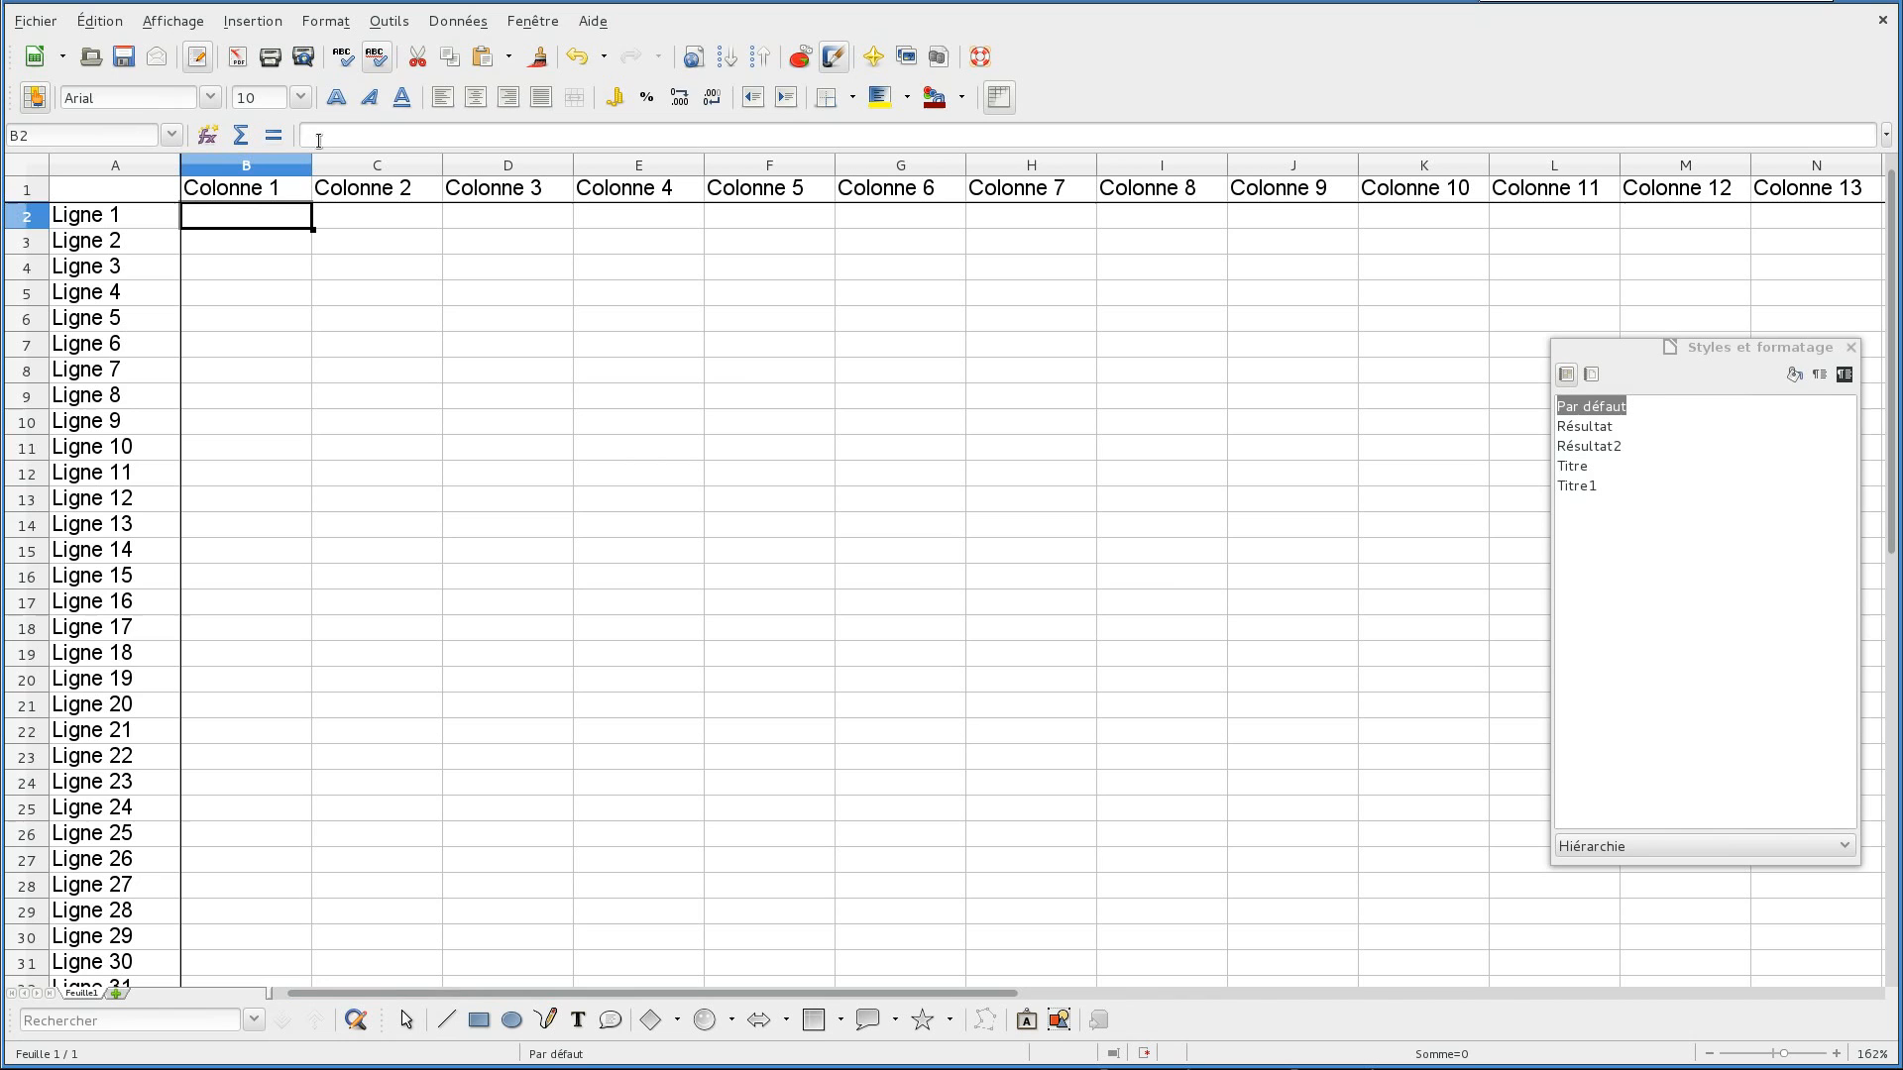
pyautogui.click(532, 21)
pyautogui.click(540, 127)
pyautogui.click(511, 467)
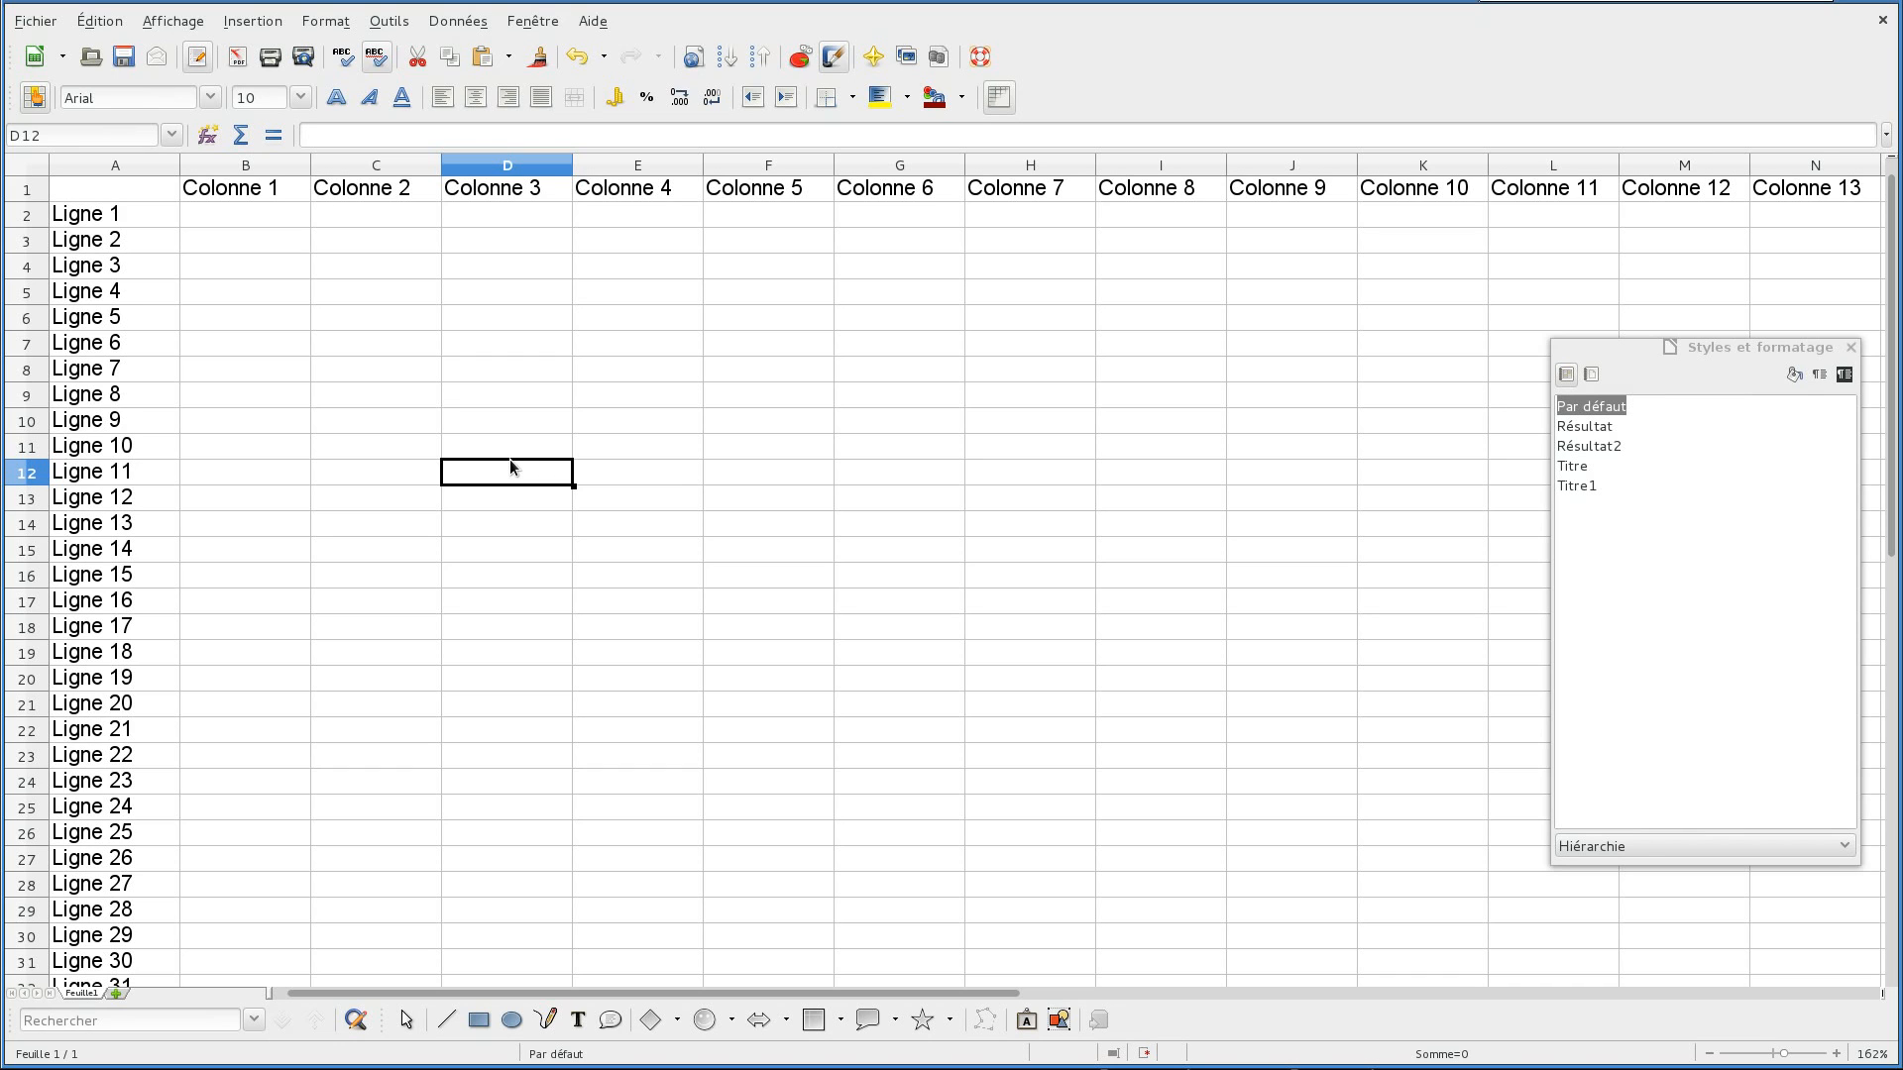
# Group columns C to J and test the group by collapsing and expanding it
pyautogui.moveTo(390, 166); pyautogui.dragTo(1230, 176)
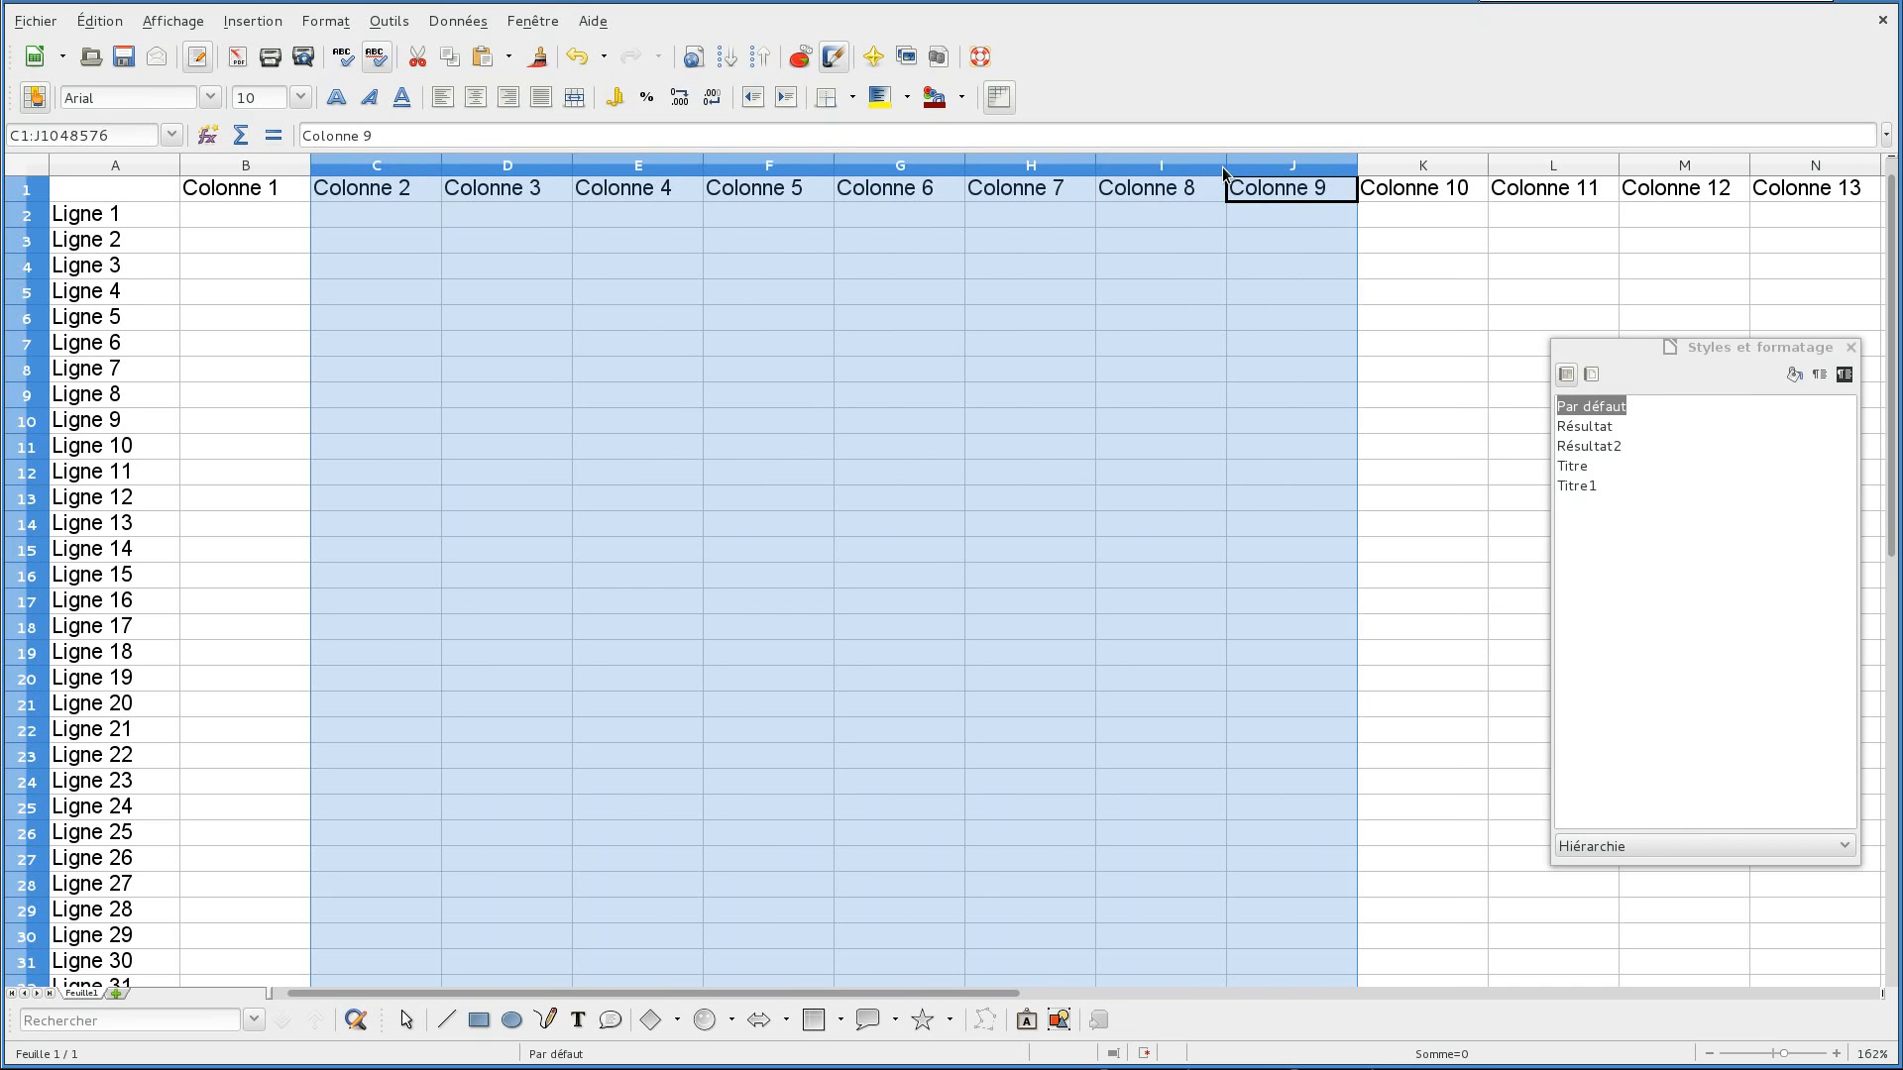
pyautogui.click(388, 21)
pyautogui.moveTo(439, 23)
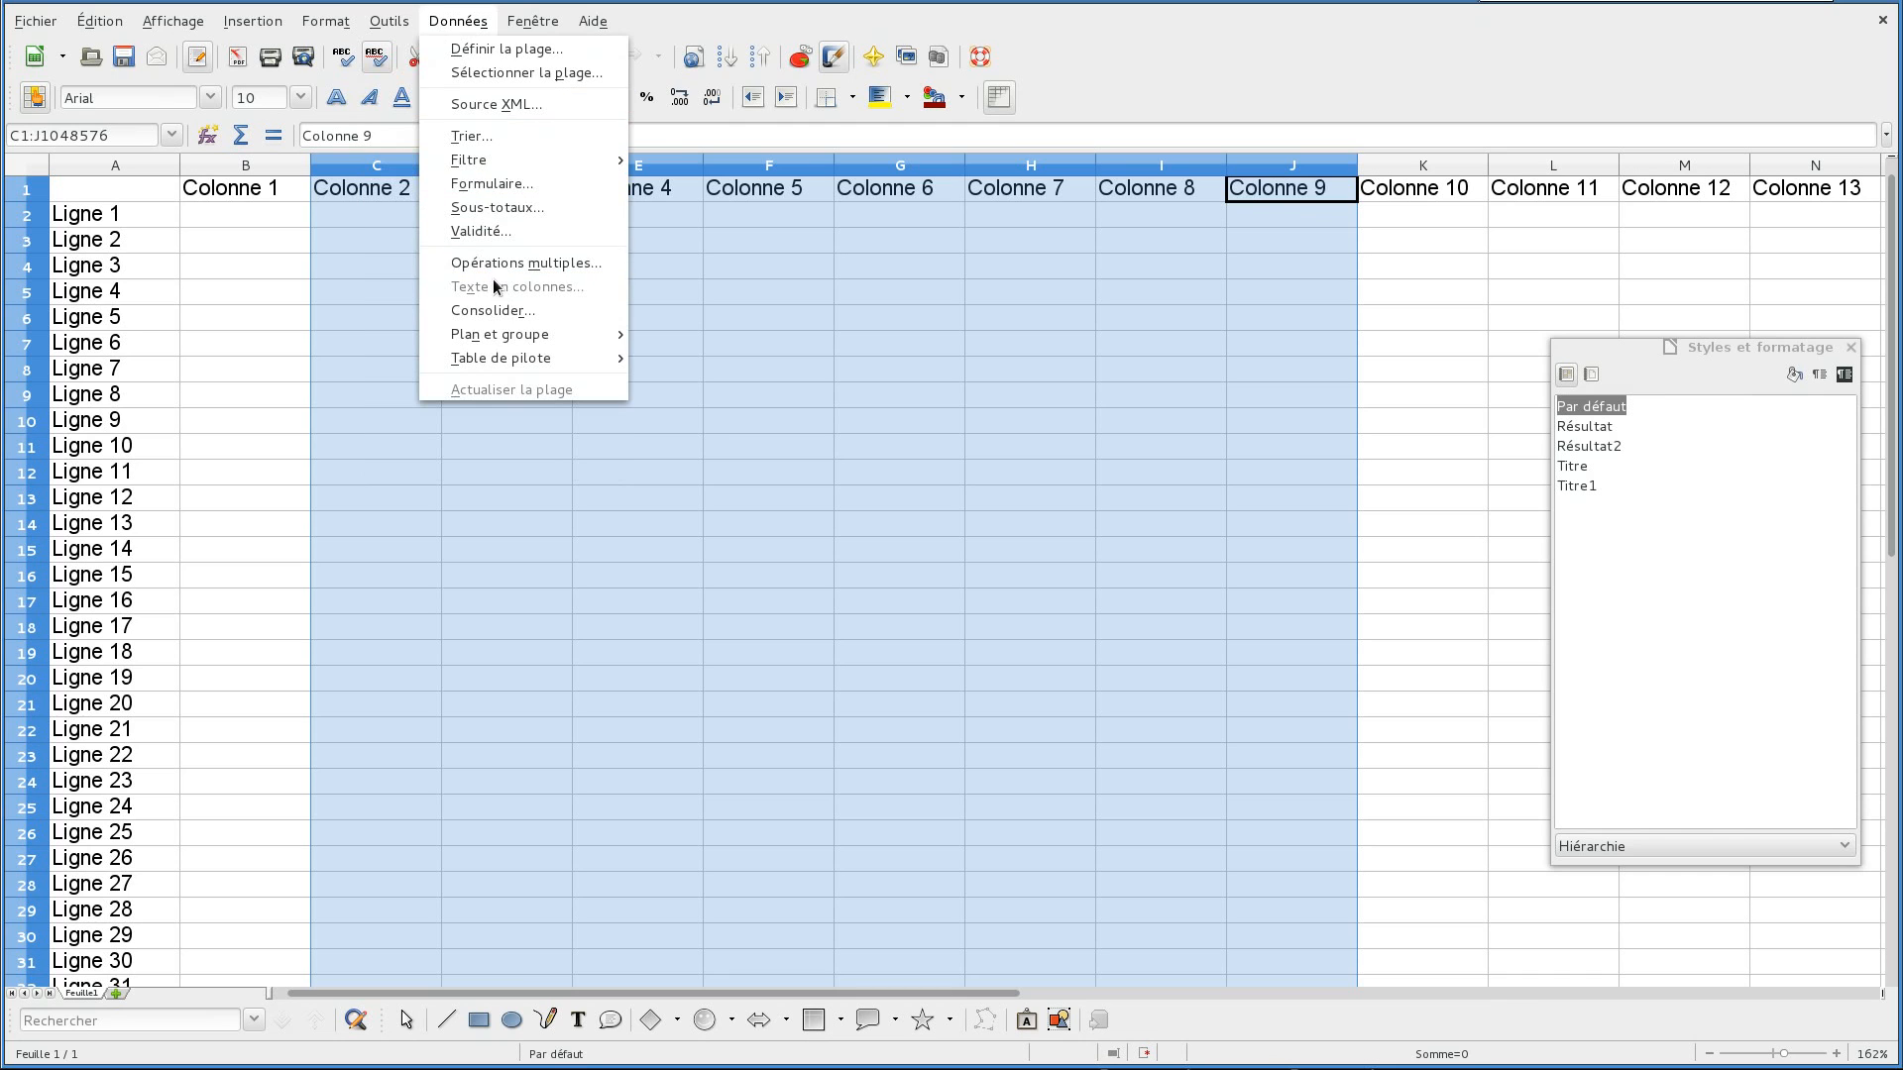
pyautogui.moveTo(523, 333)
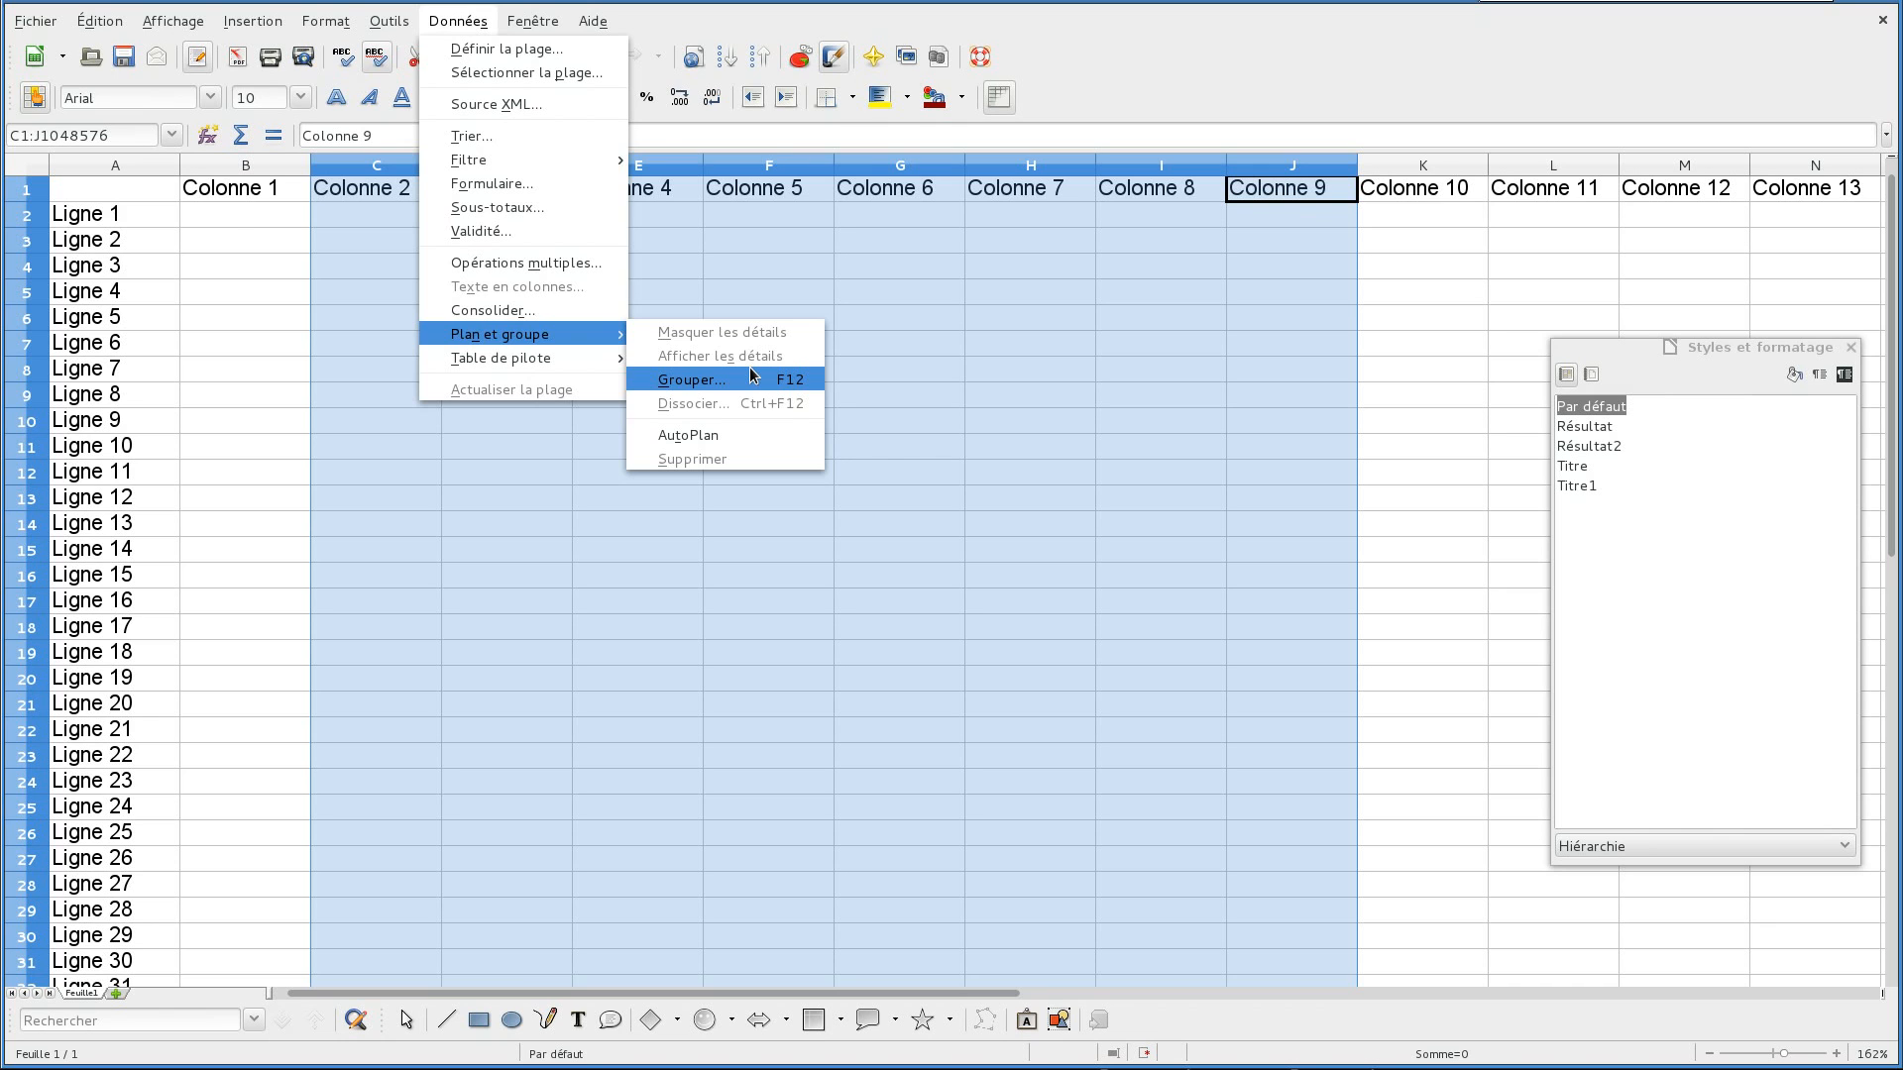
pyautogui.click(751, 374)
pyautogui.click(751, 374)
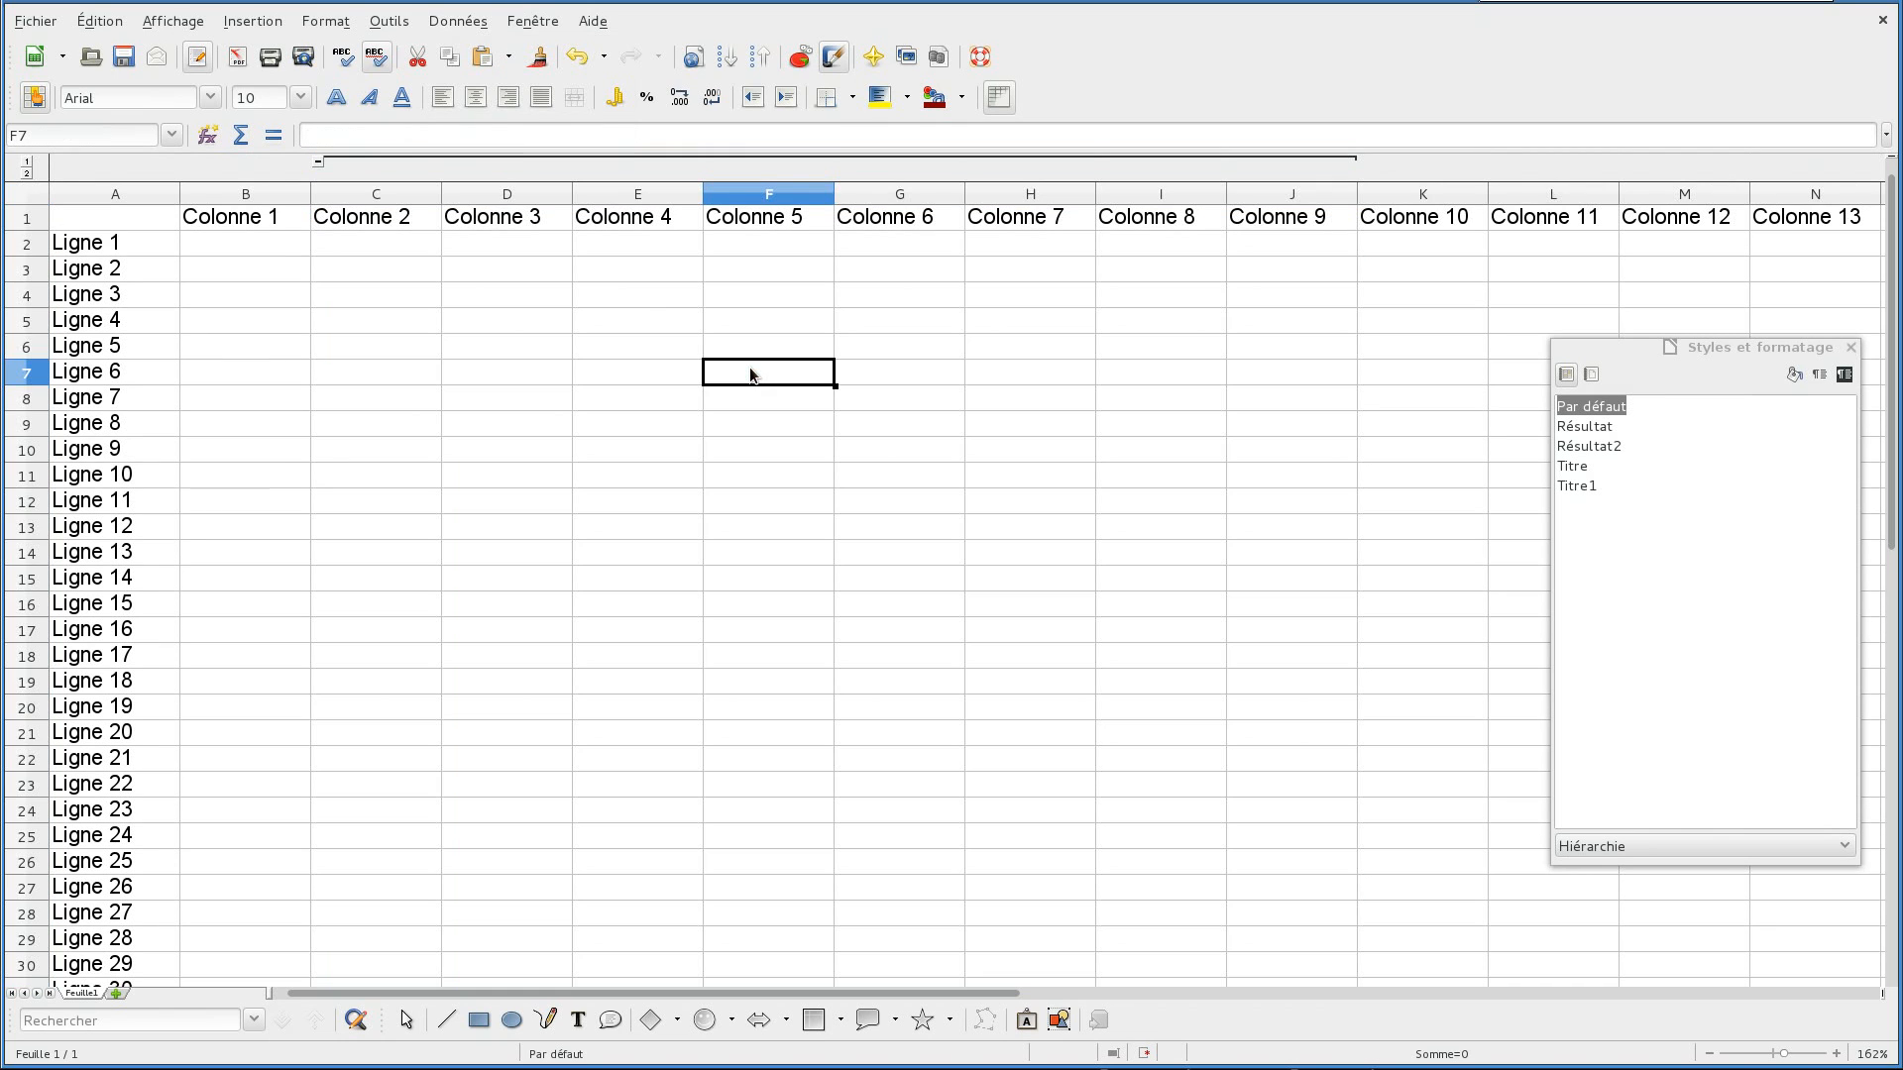
pyautogui.click(318, 164)
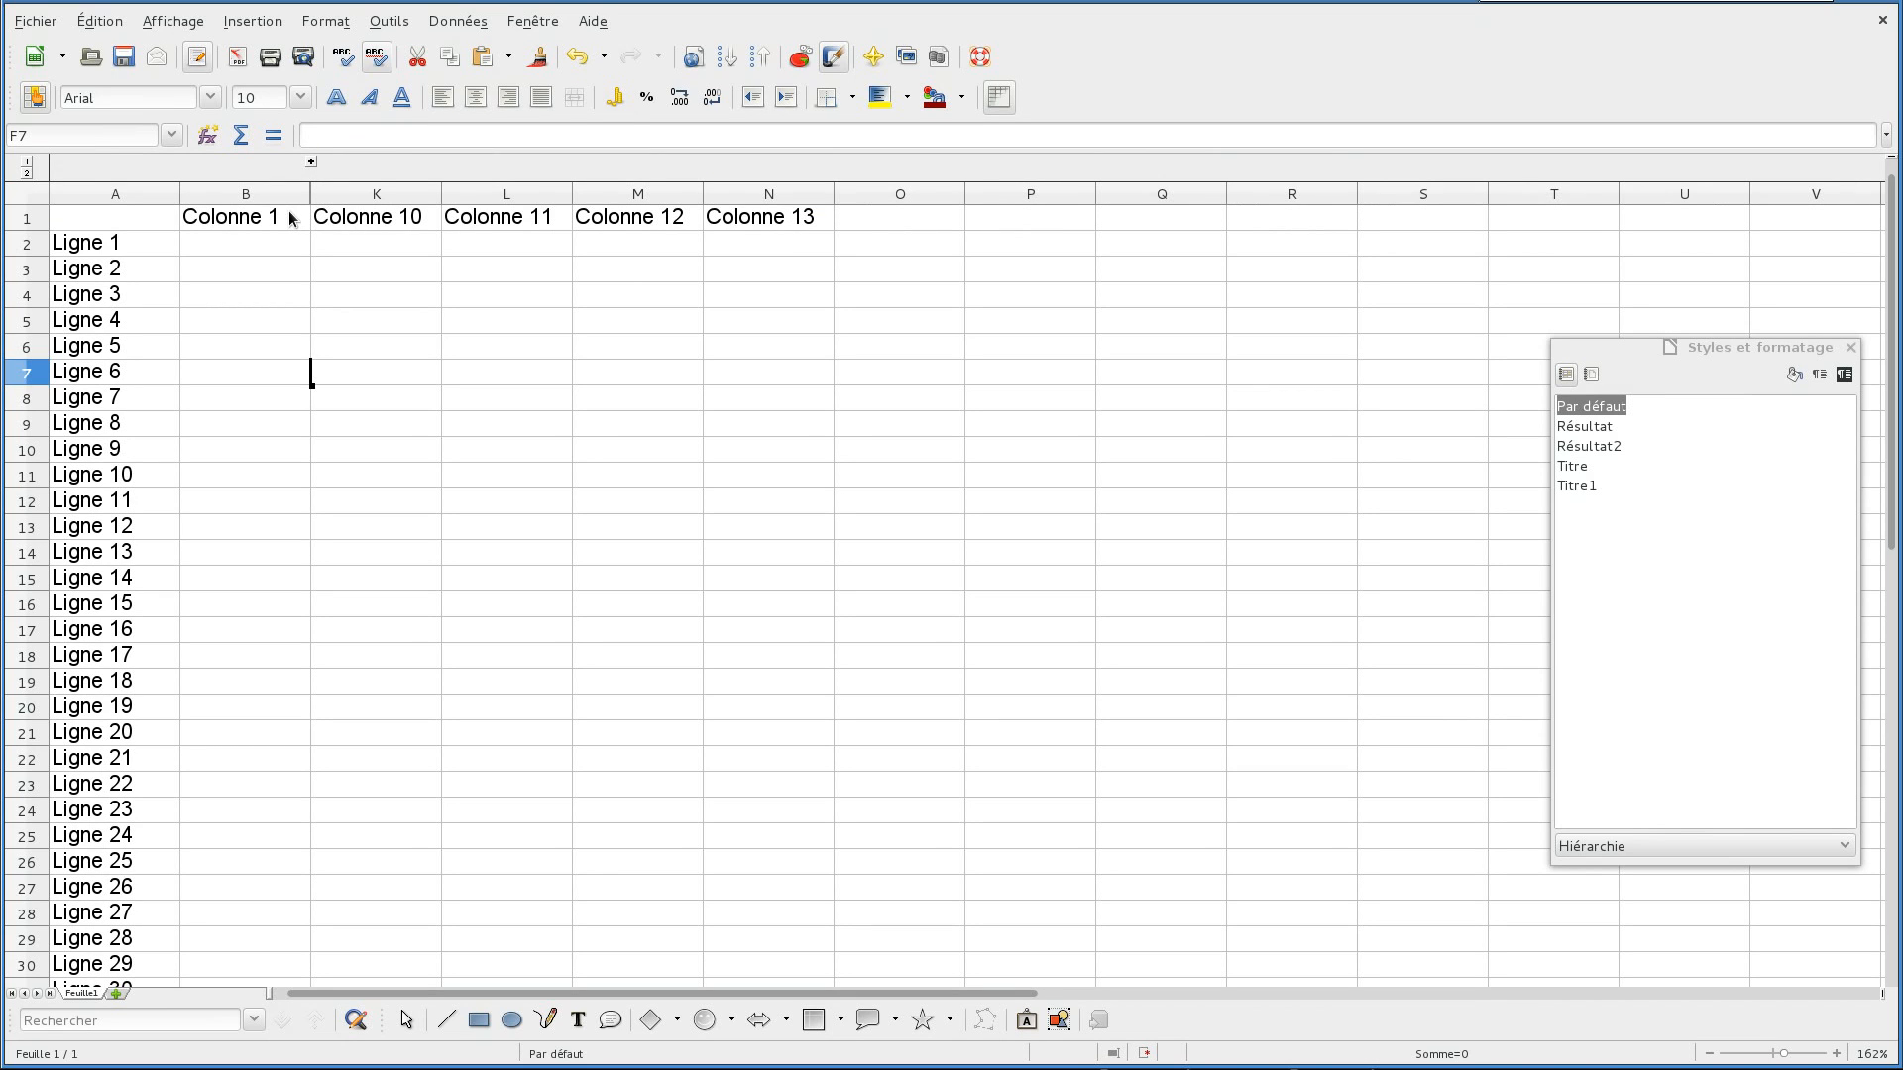
pyautogui.click(311, 162)
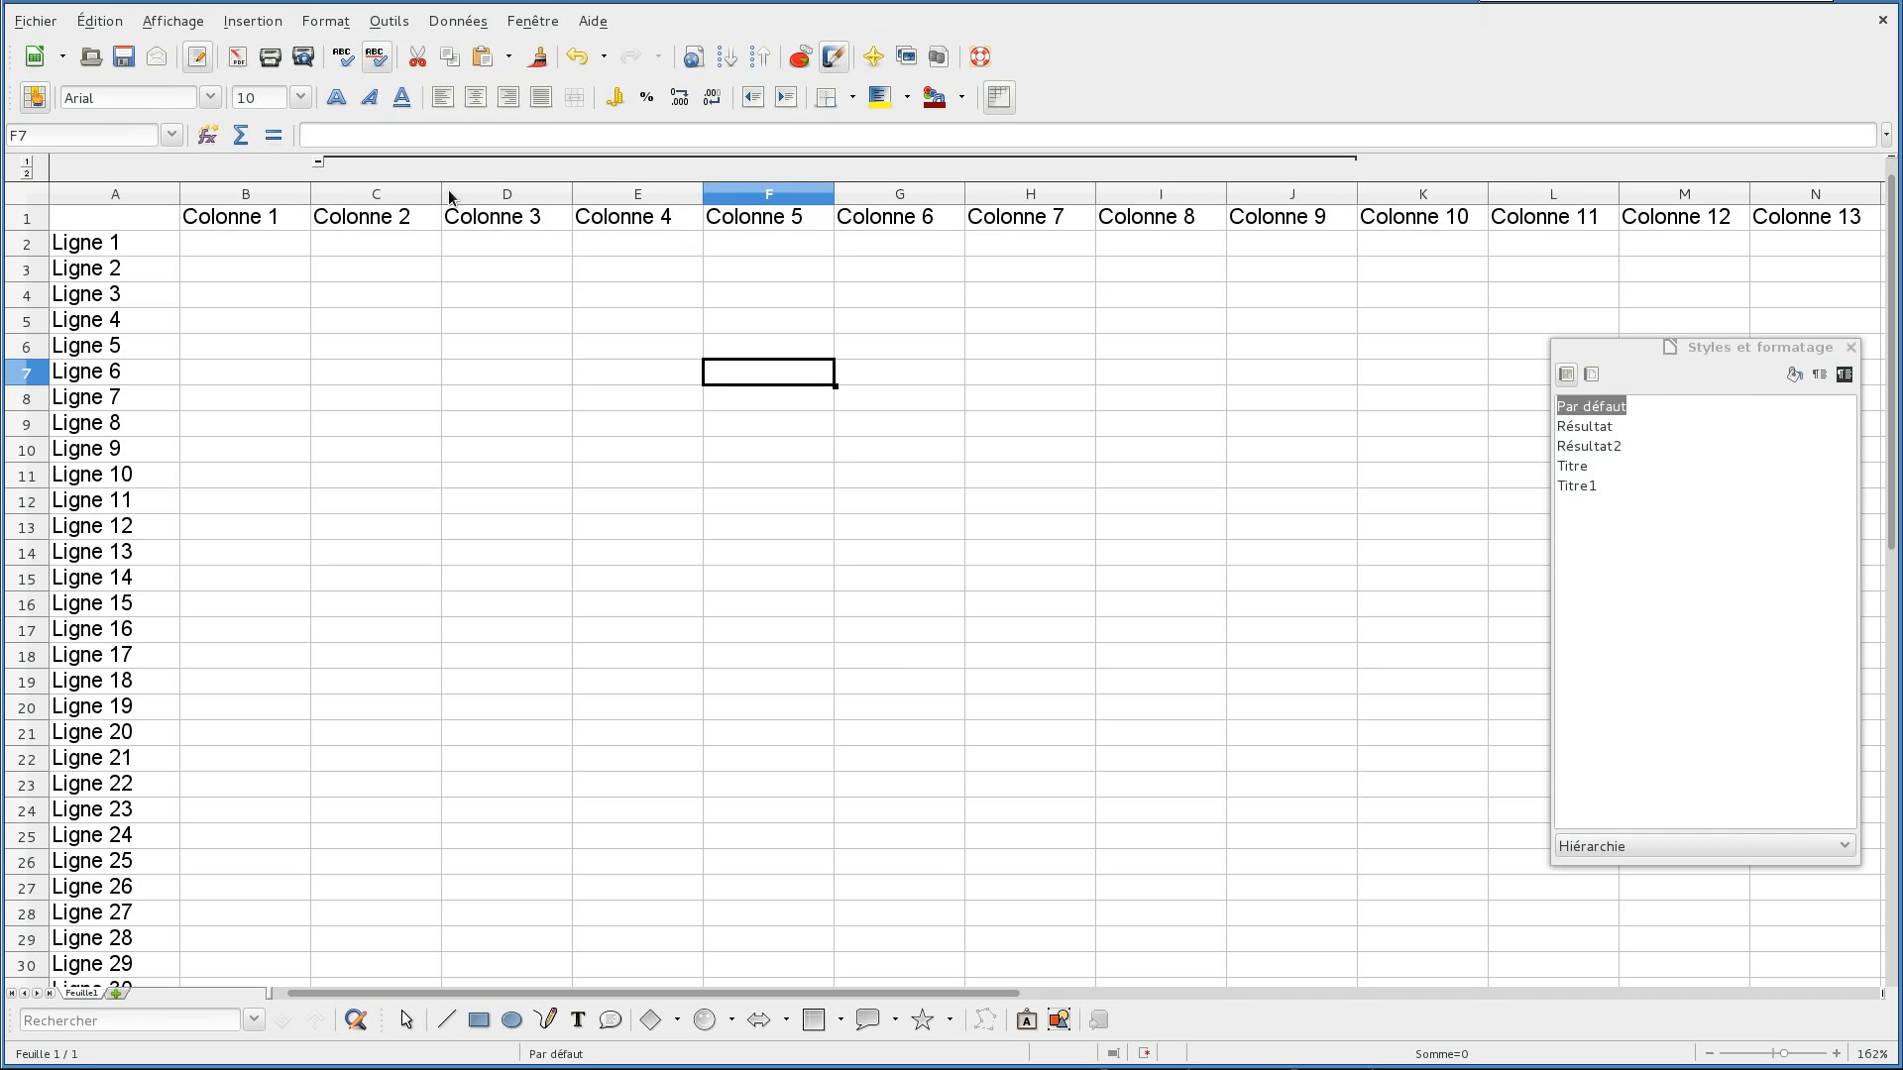
# Ungroup columns C to J to remove their outline
pyautogui.moveTo(423, 198); pyautogui.dragTo(1252, 192)
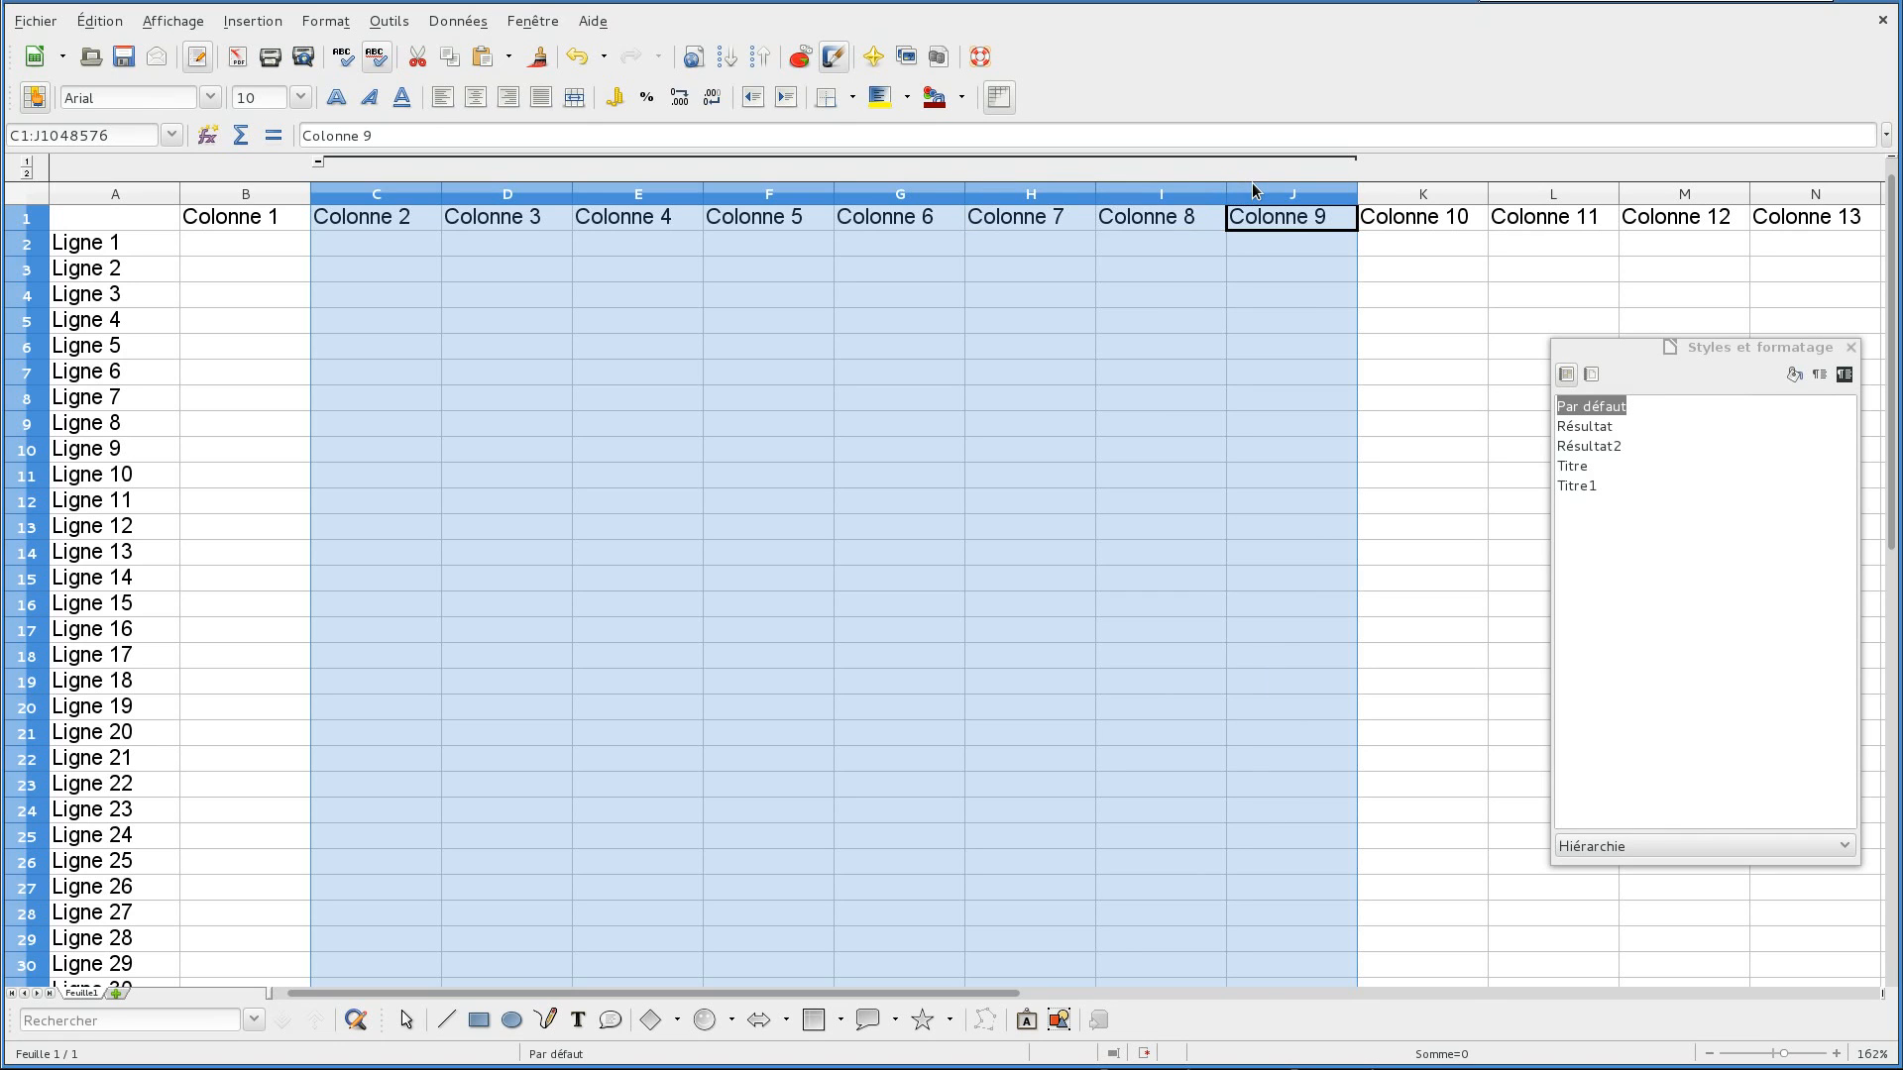
pyautogui.click(458, 21)
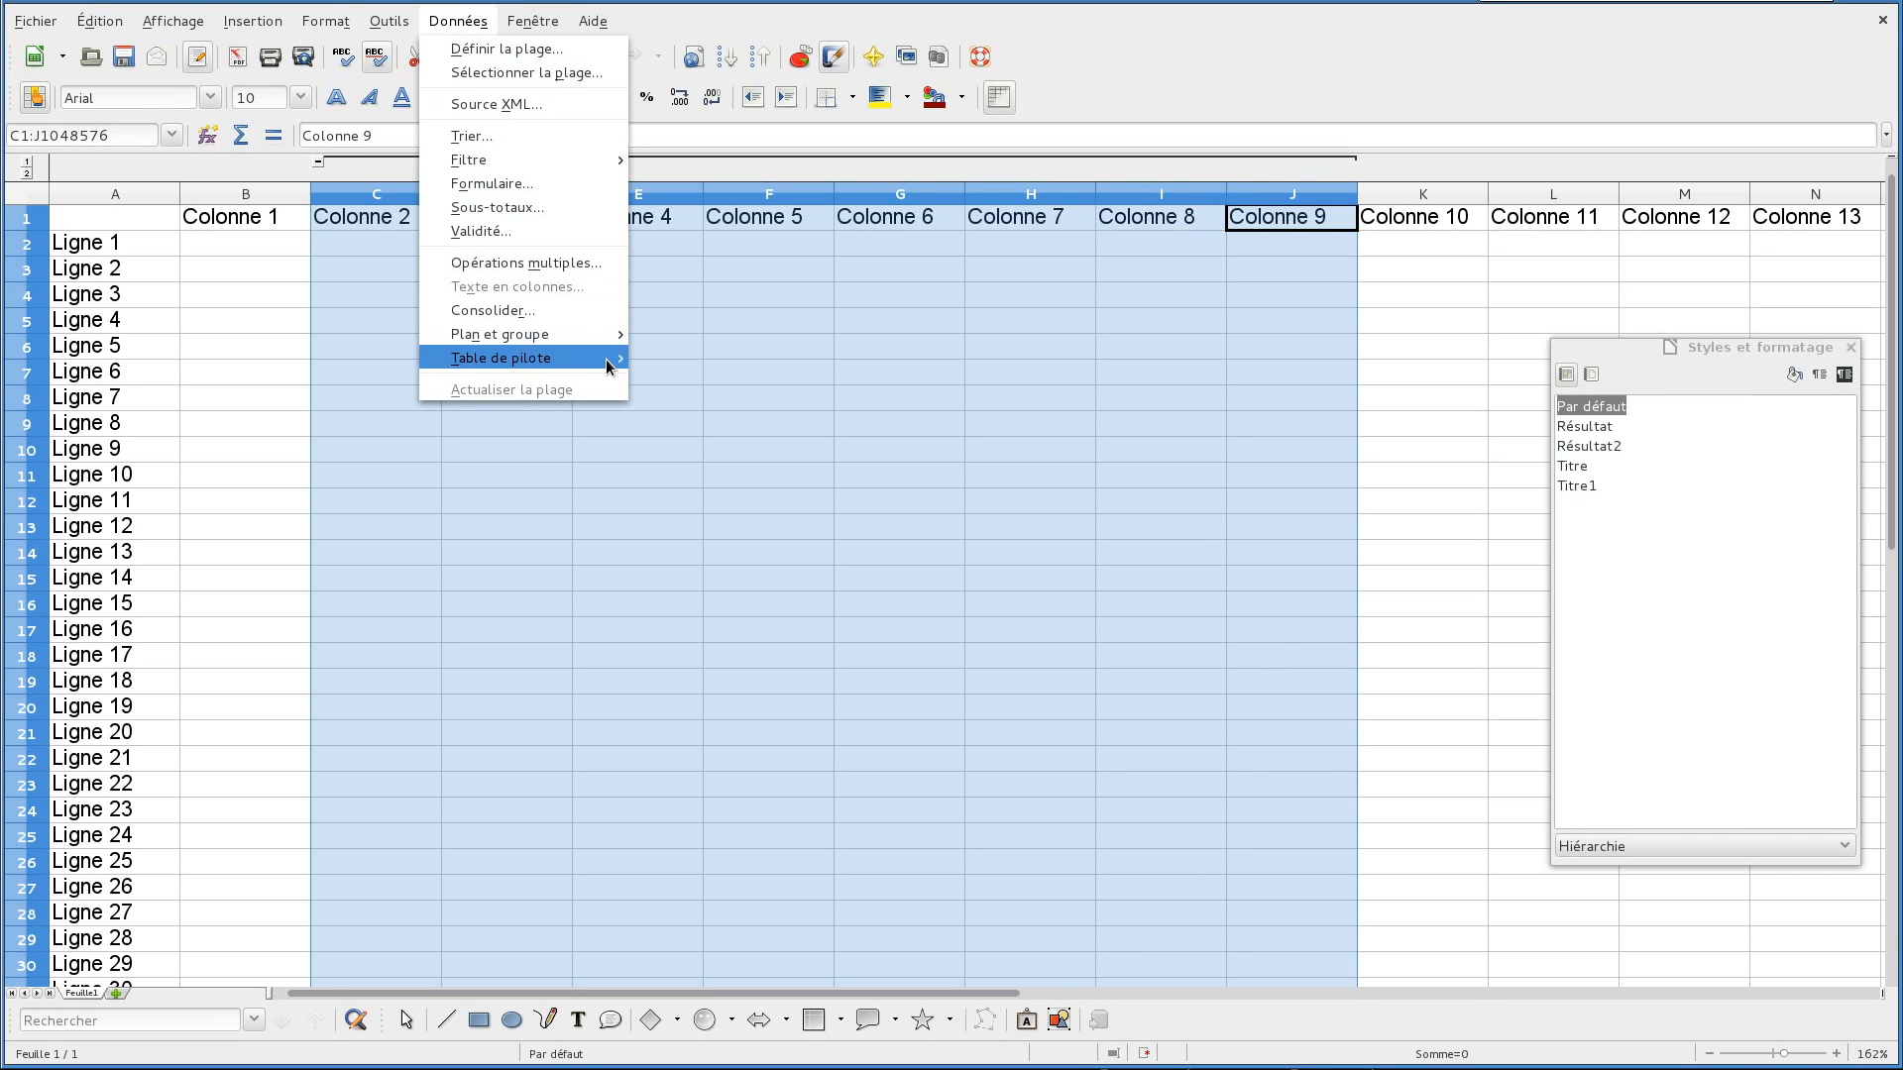
pyautogui.moveTo(595, 335)
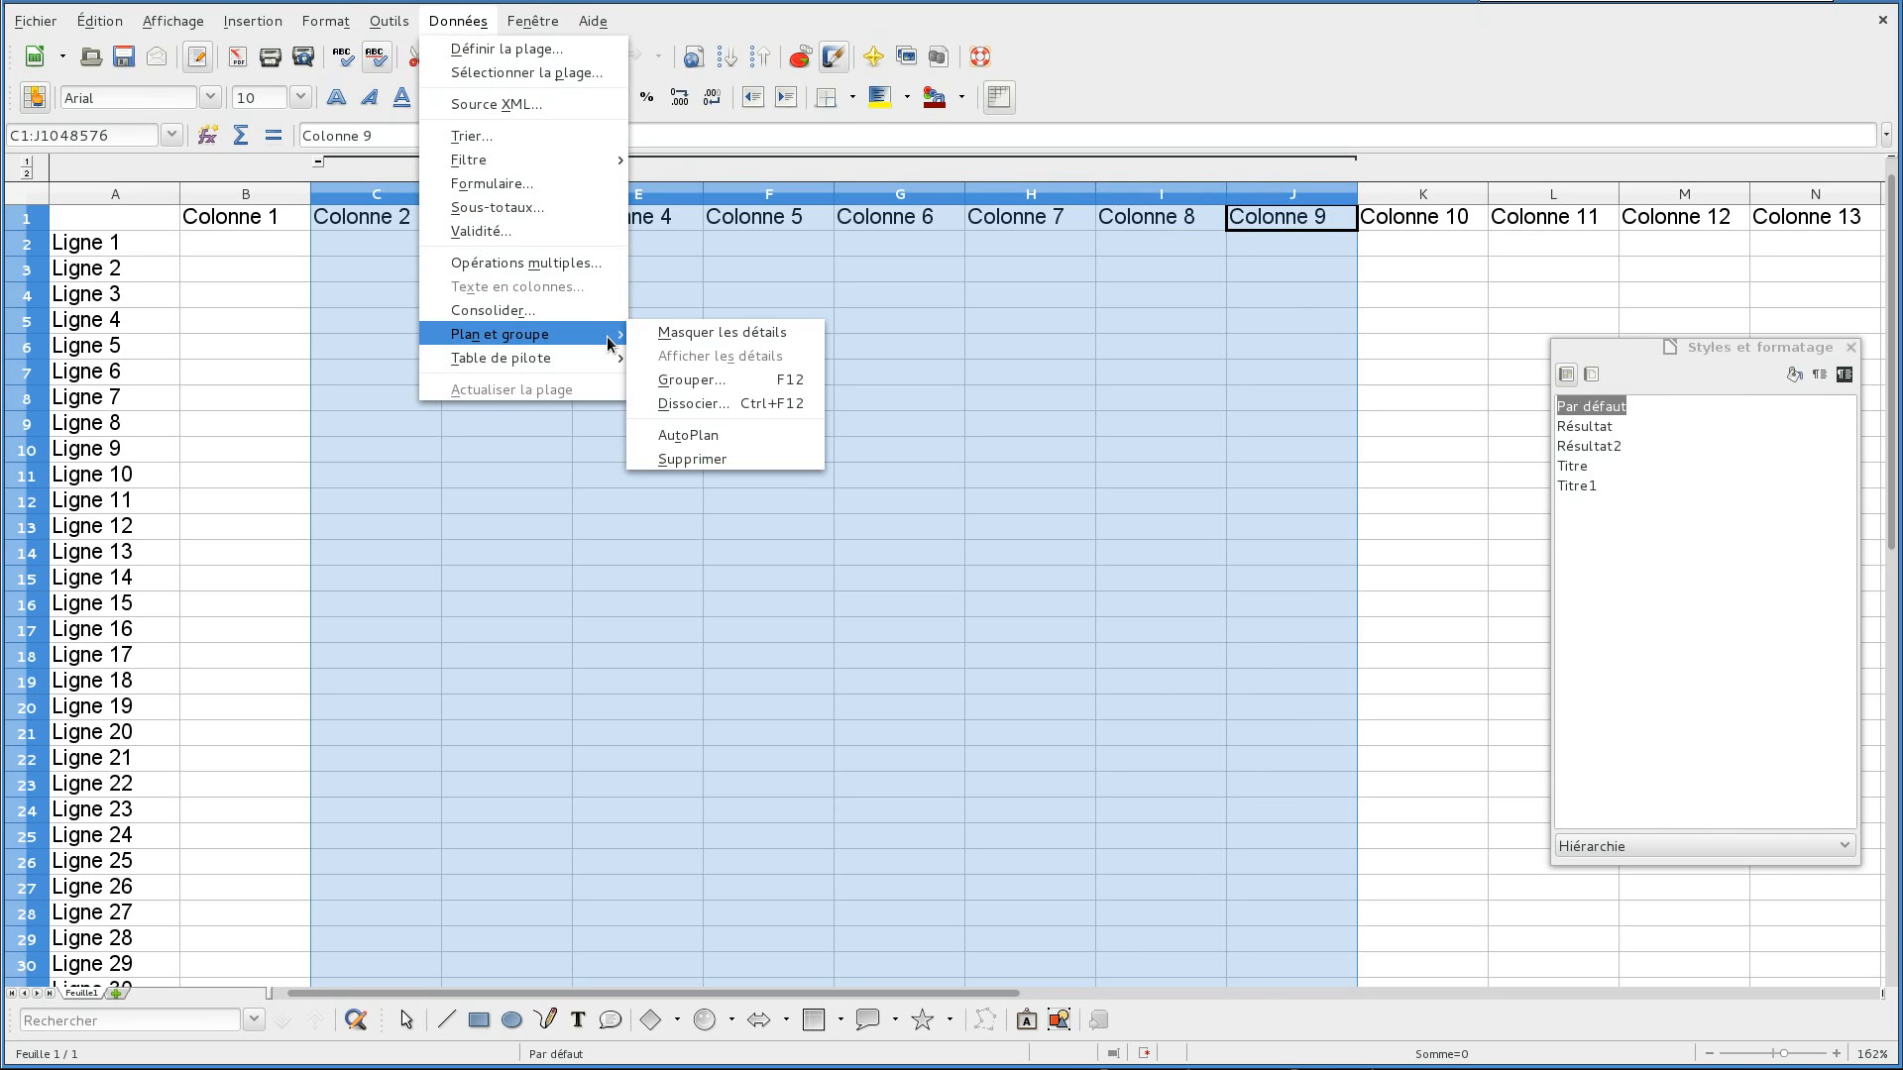
pyautogui.click(782, 403)
pyautogui.click(780, 398)
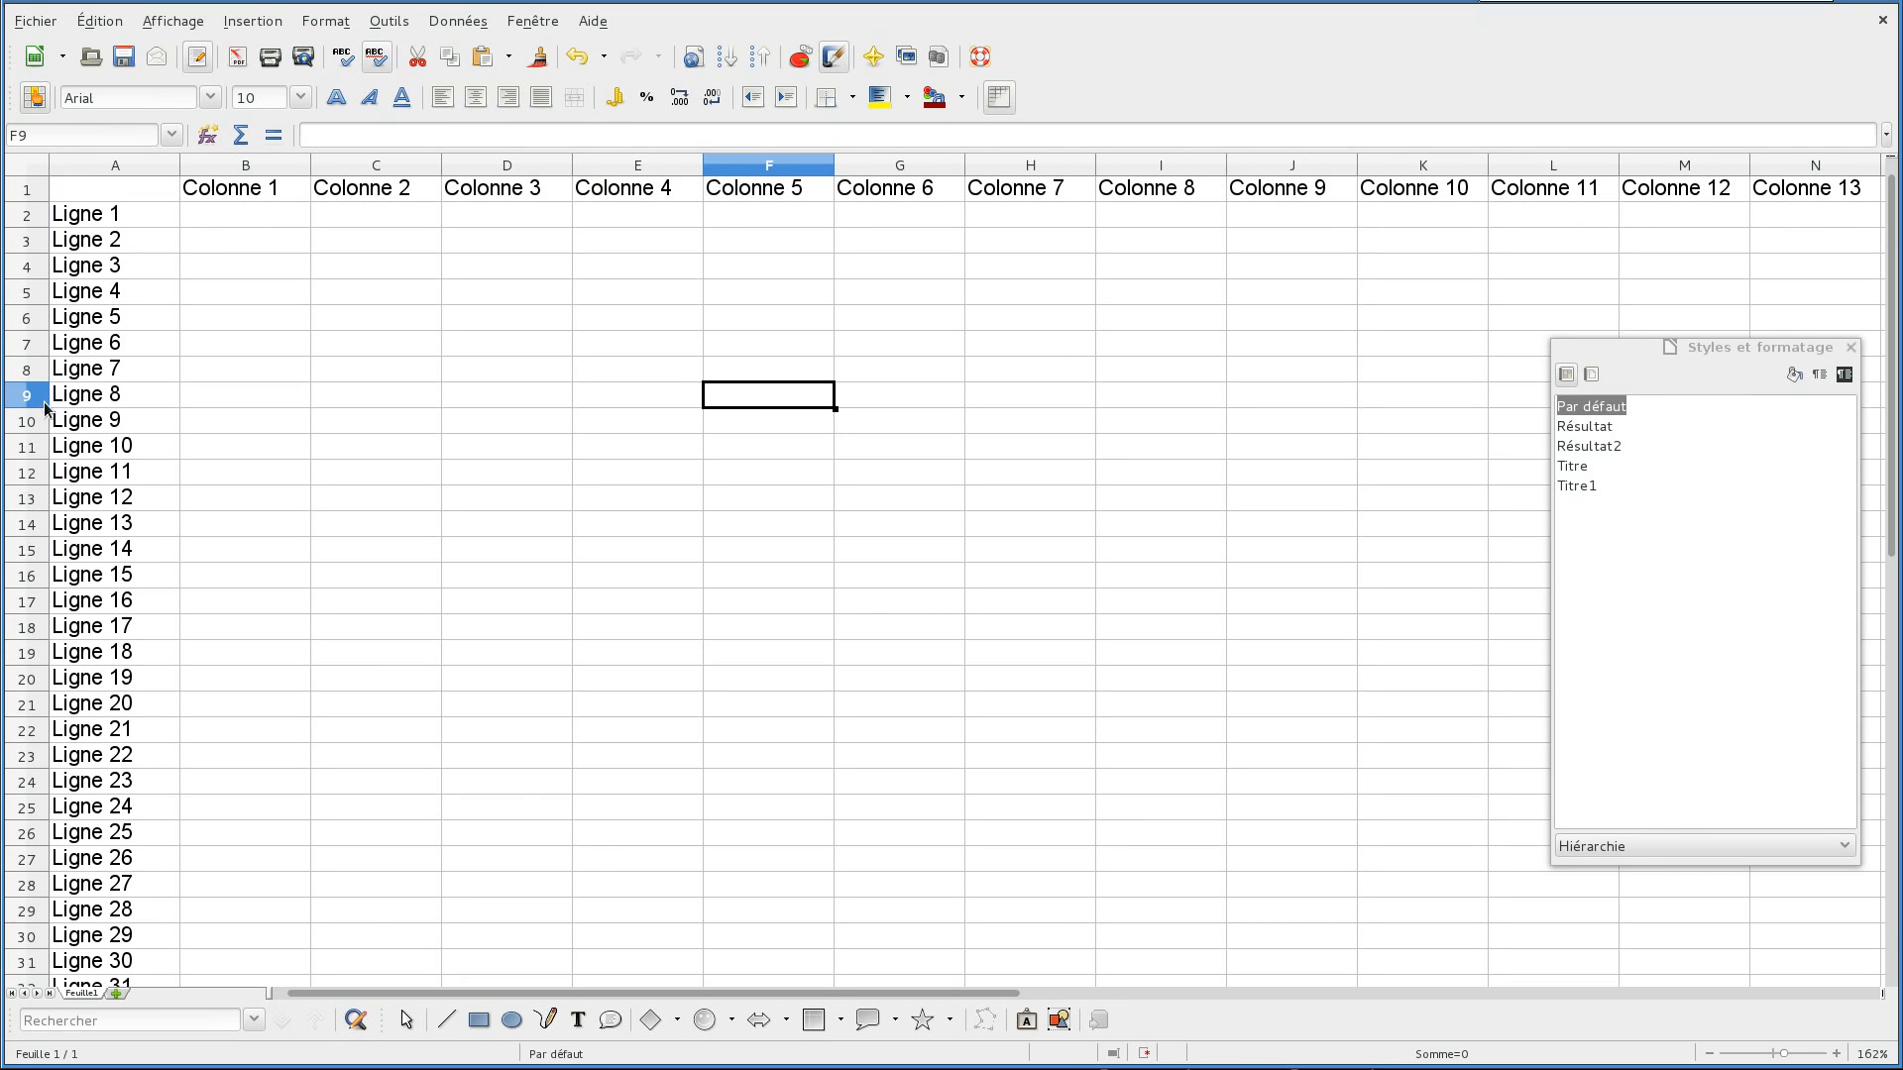
# Group rows 11 to 21 and test the group by collapsing and expanding it
pyautogui.moveTo(44, 446); pyautogui.dragTo(36, 703)
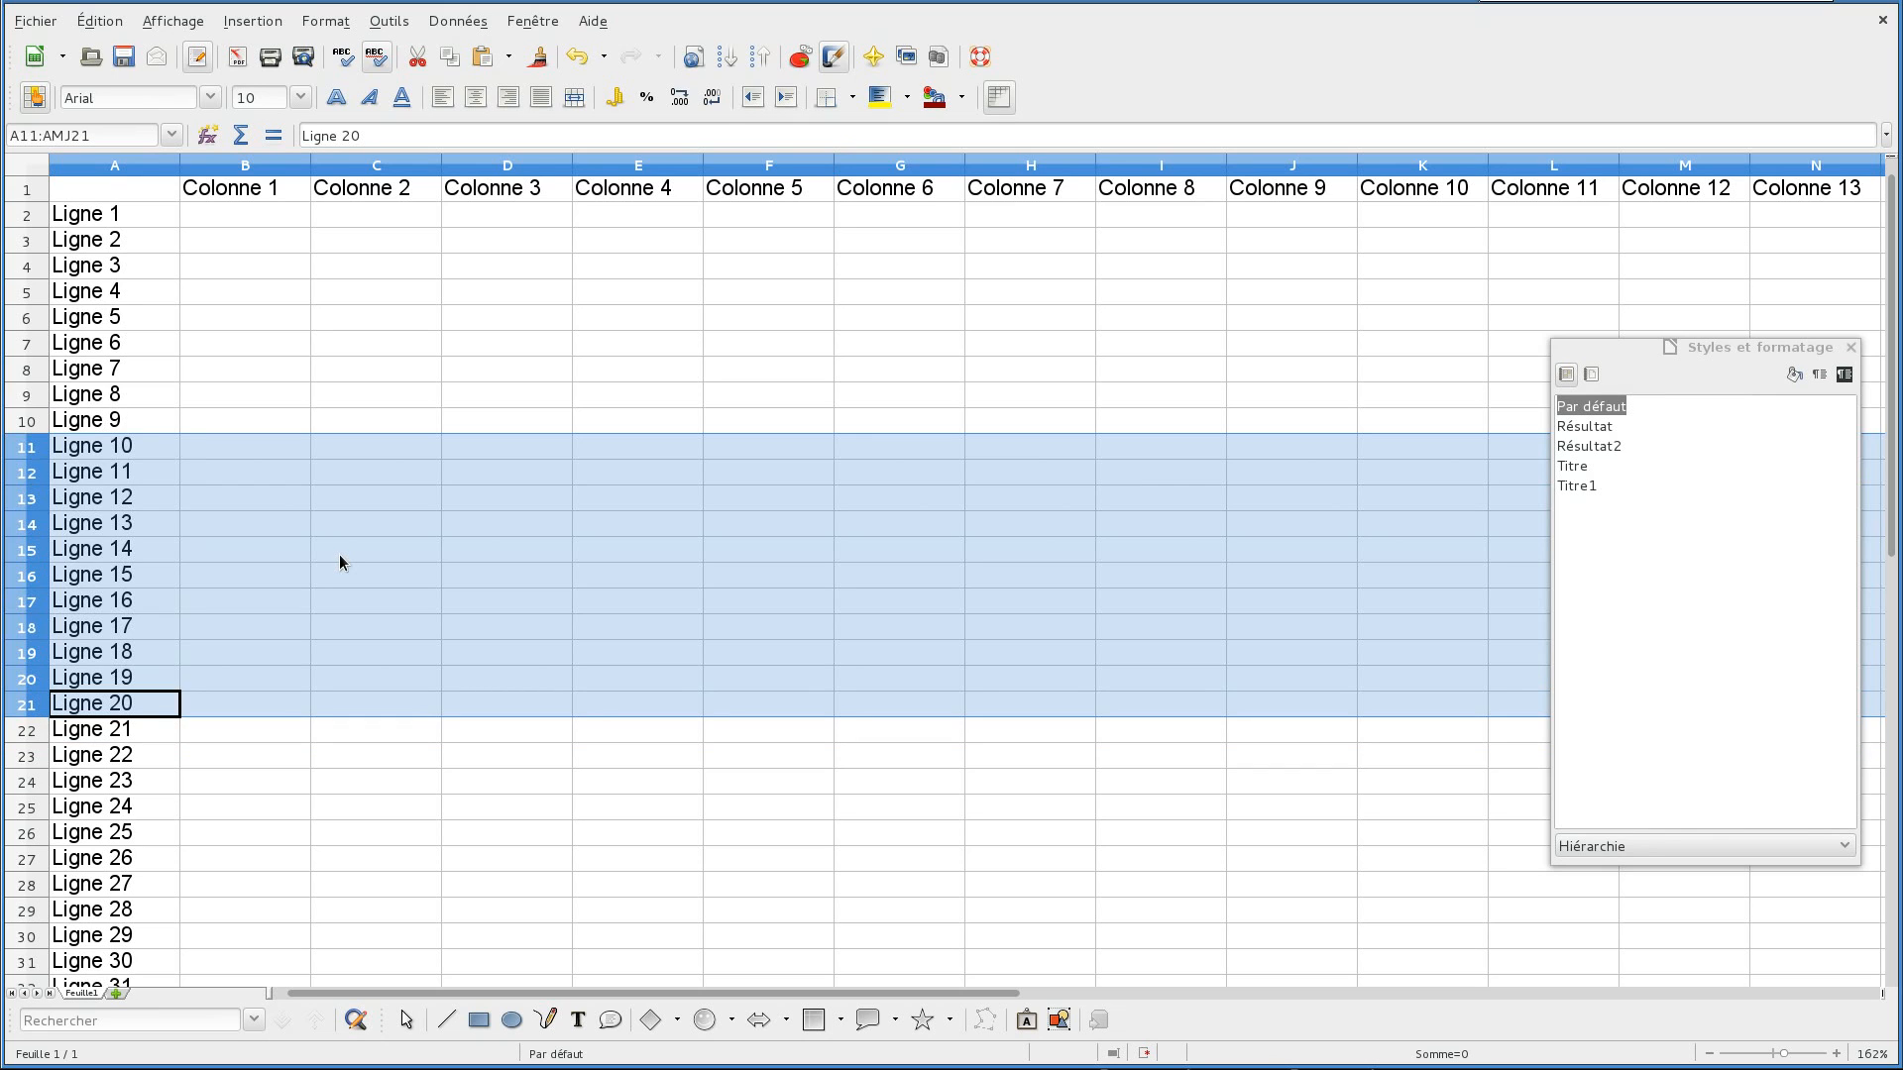
pyautogui.press('F12')
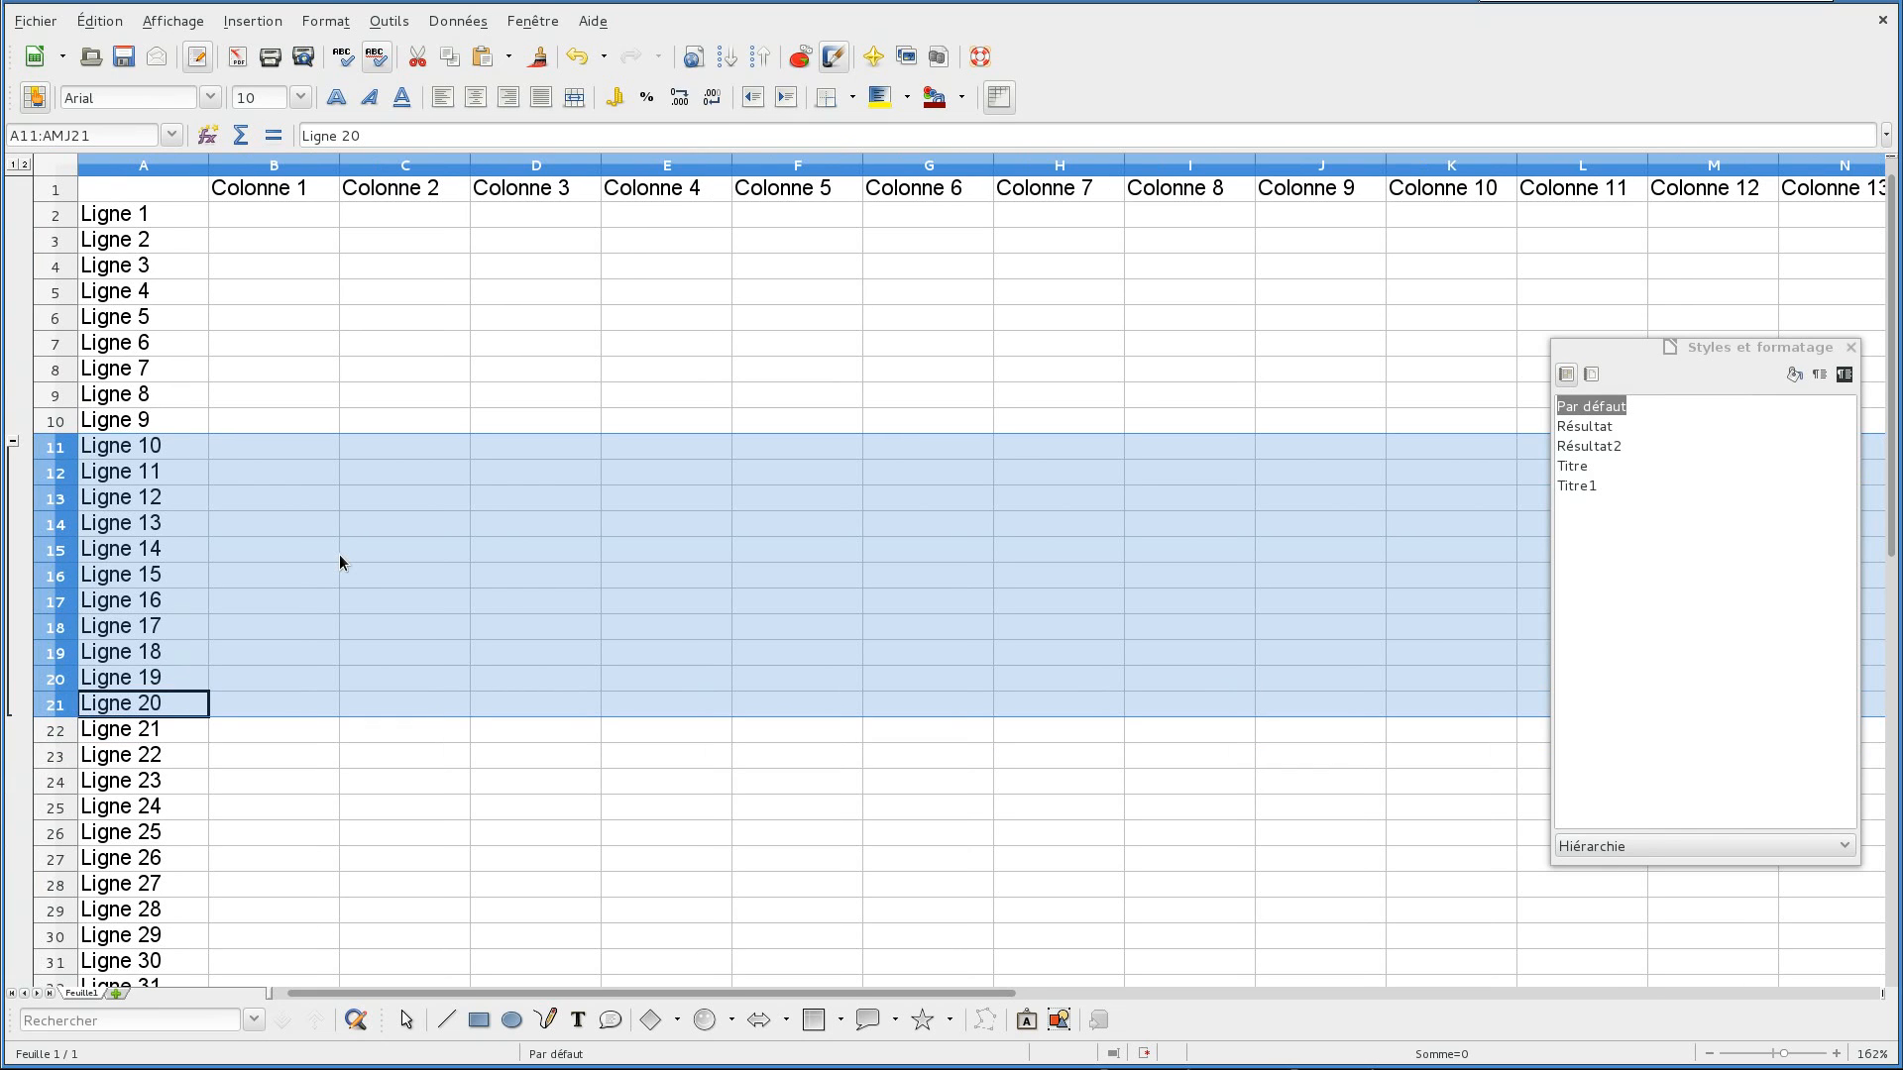
pyautogui.click(11, 434)
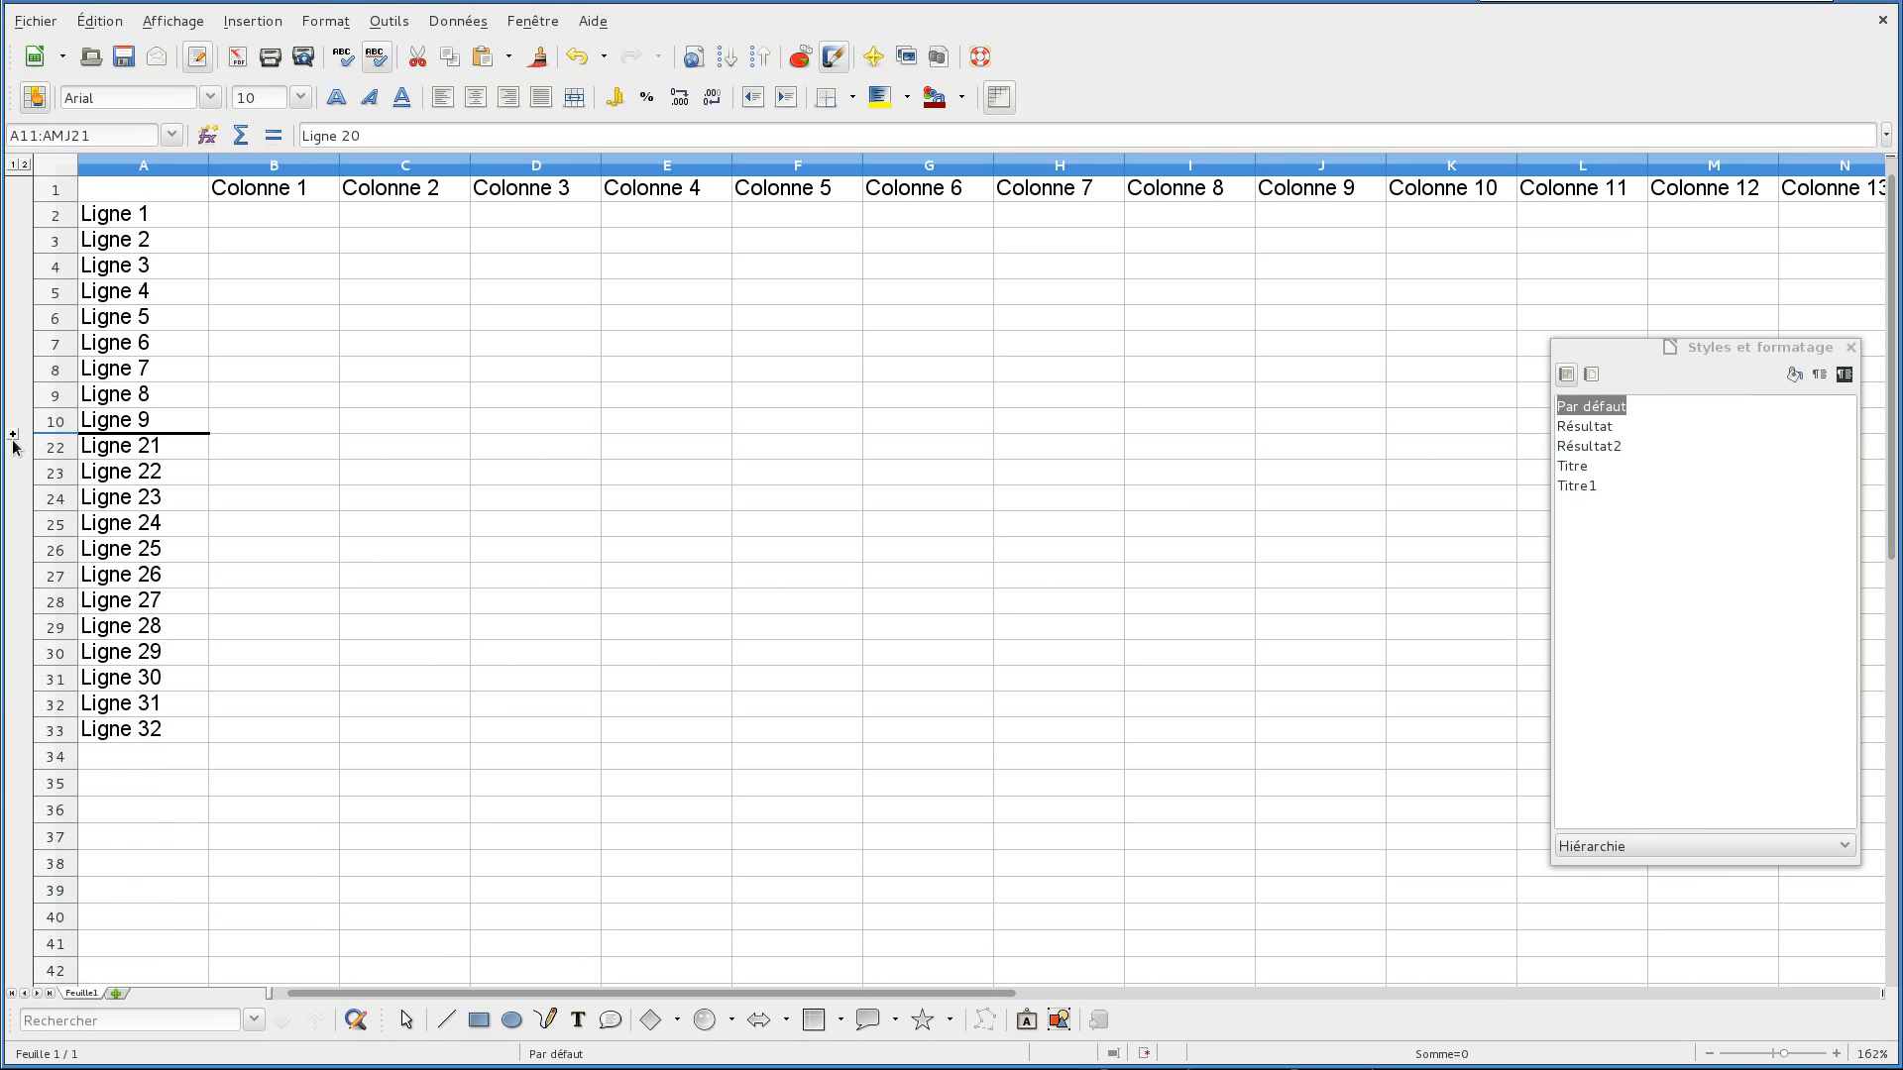
pyautogui.click(12, 436)
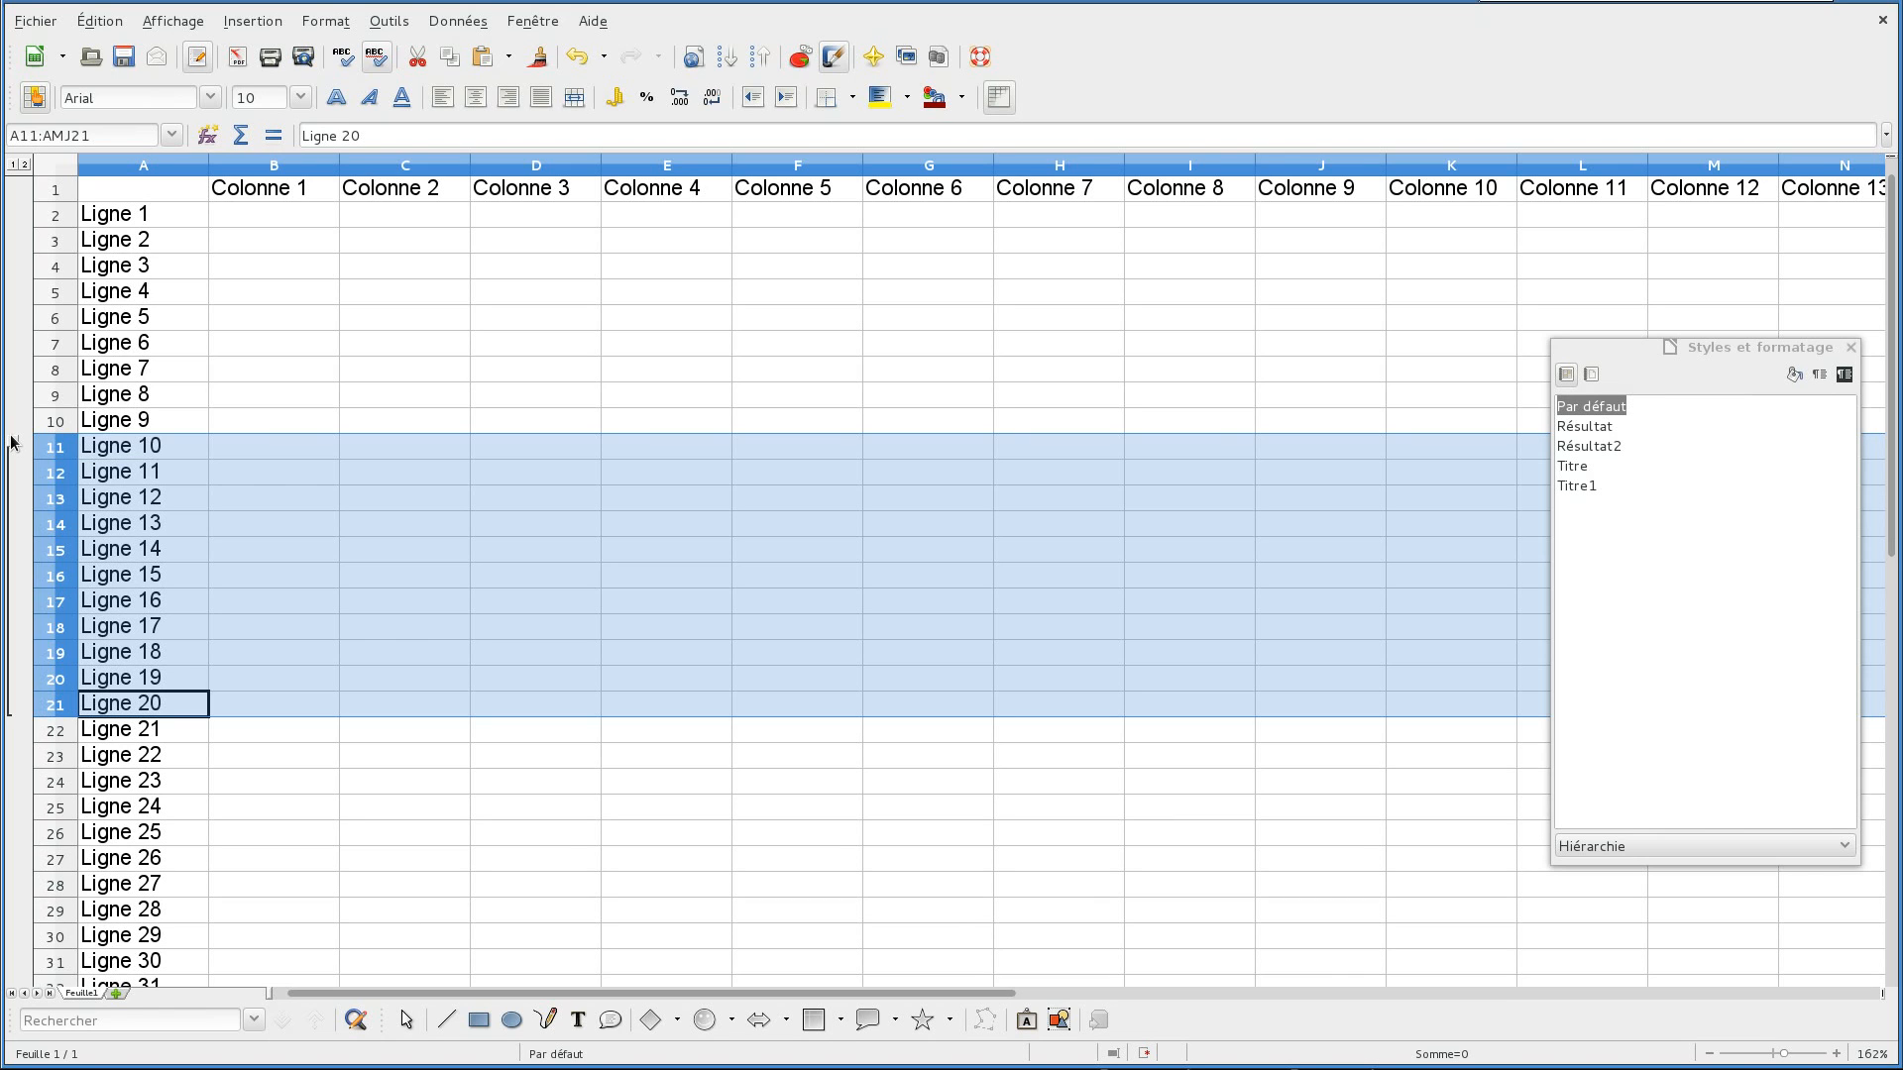
# Ungroup rows 11 to 21 and deselect them
pyautogui.hotkey('ctrl', 'F12')
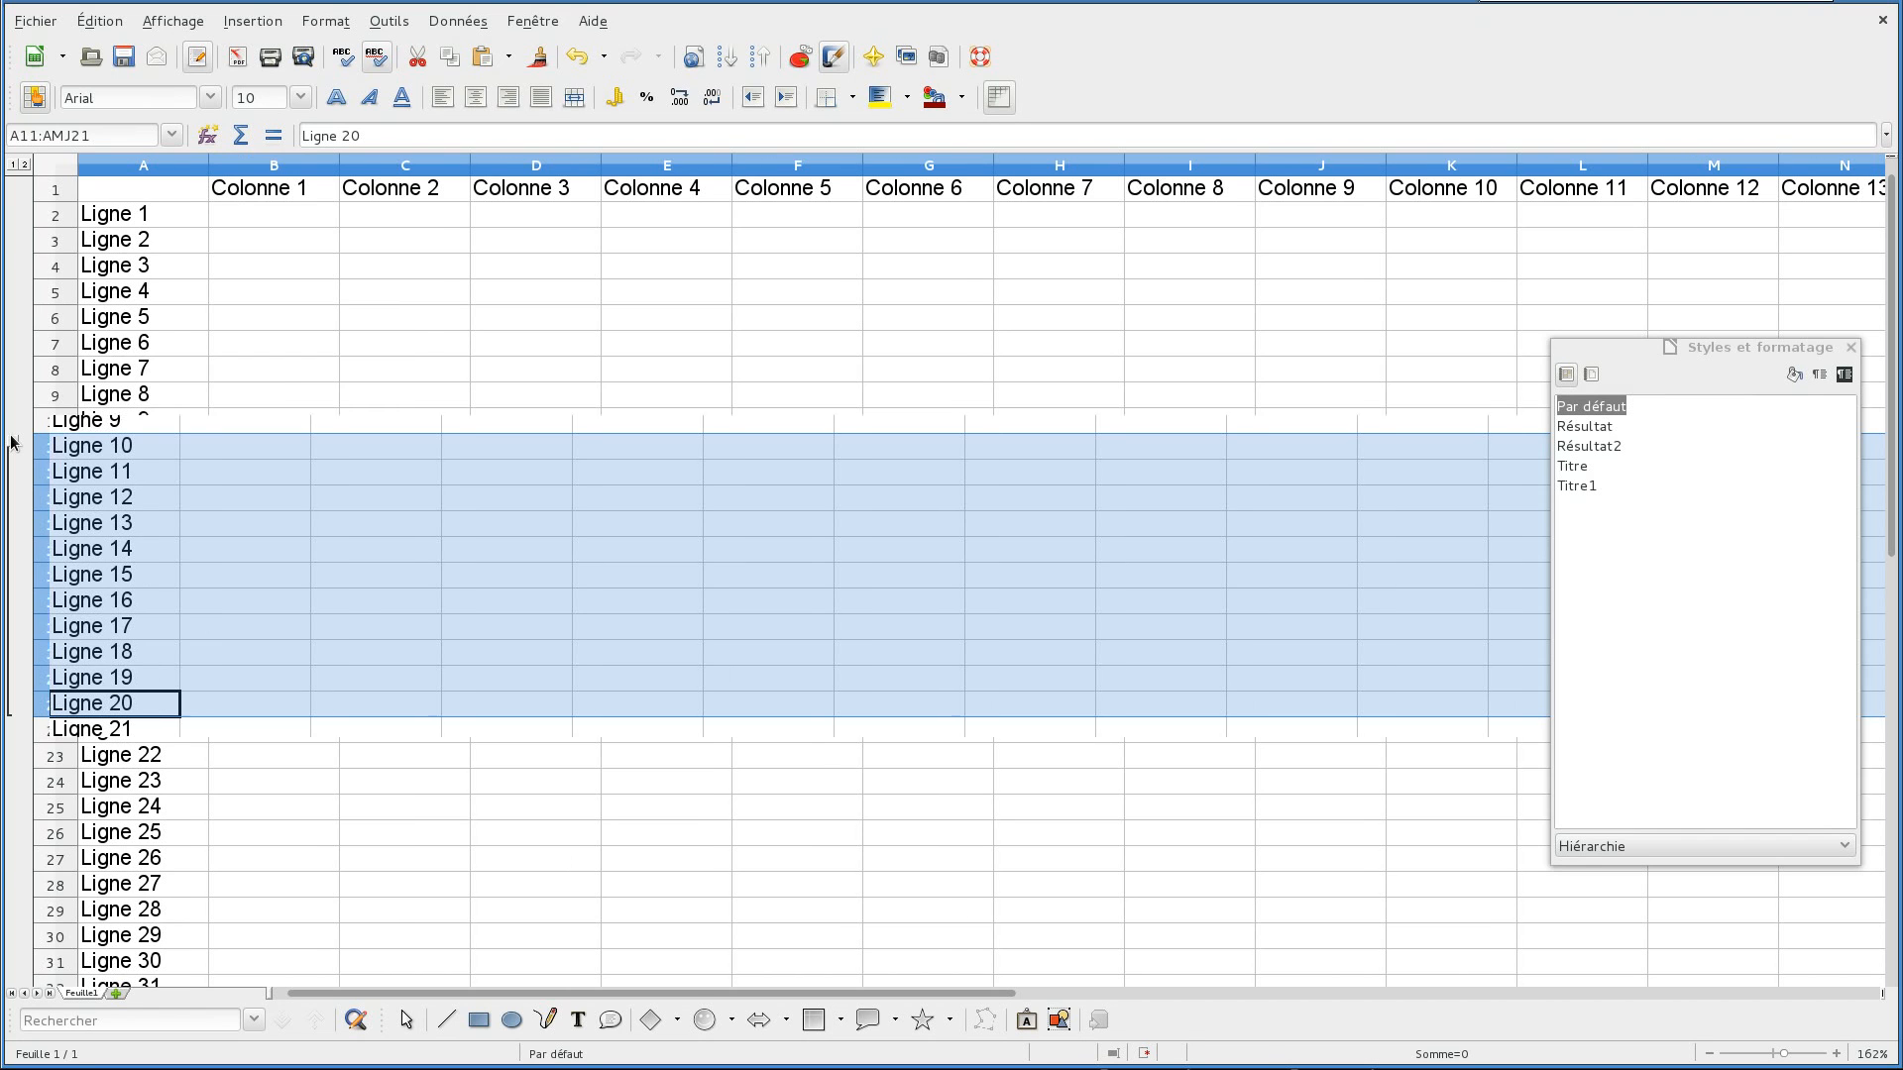
pyautogui.click(206, 397)
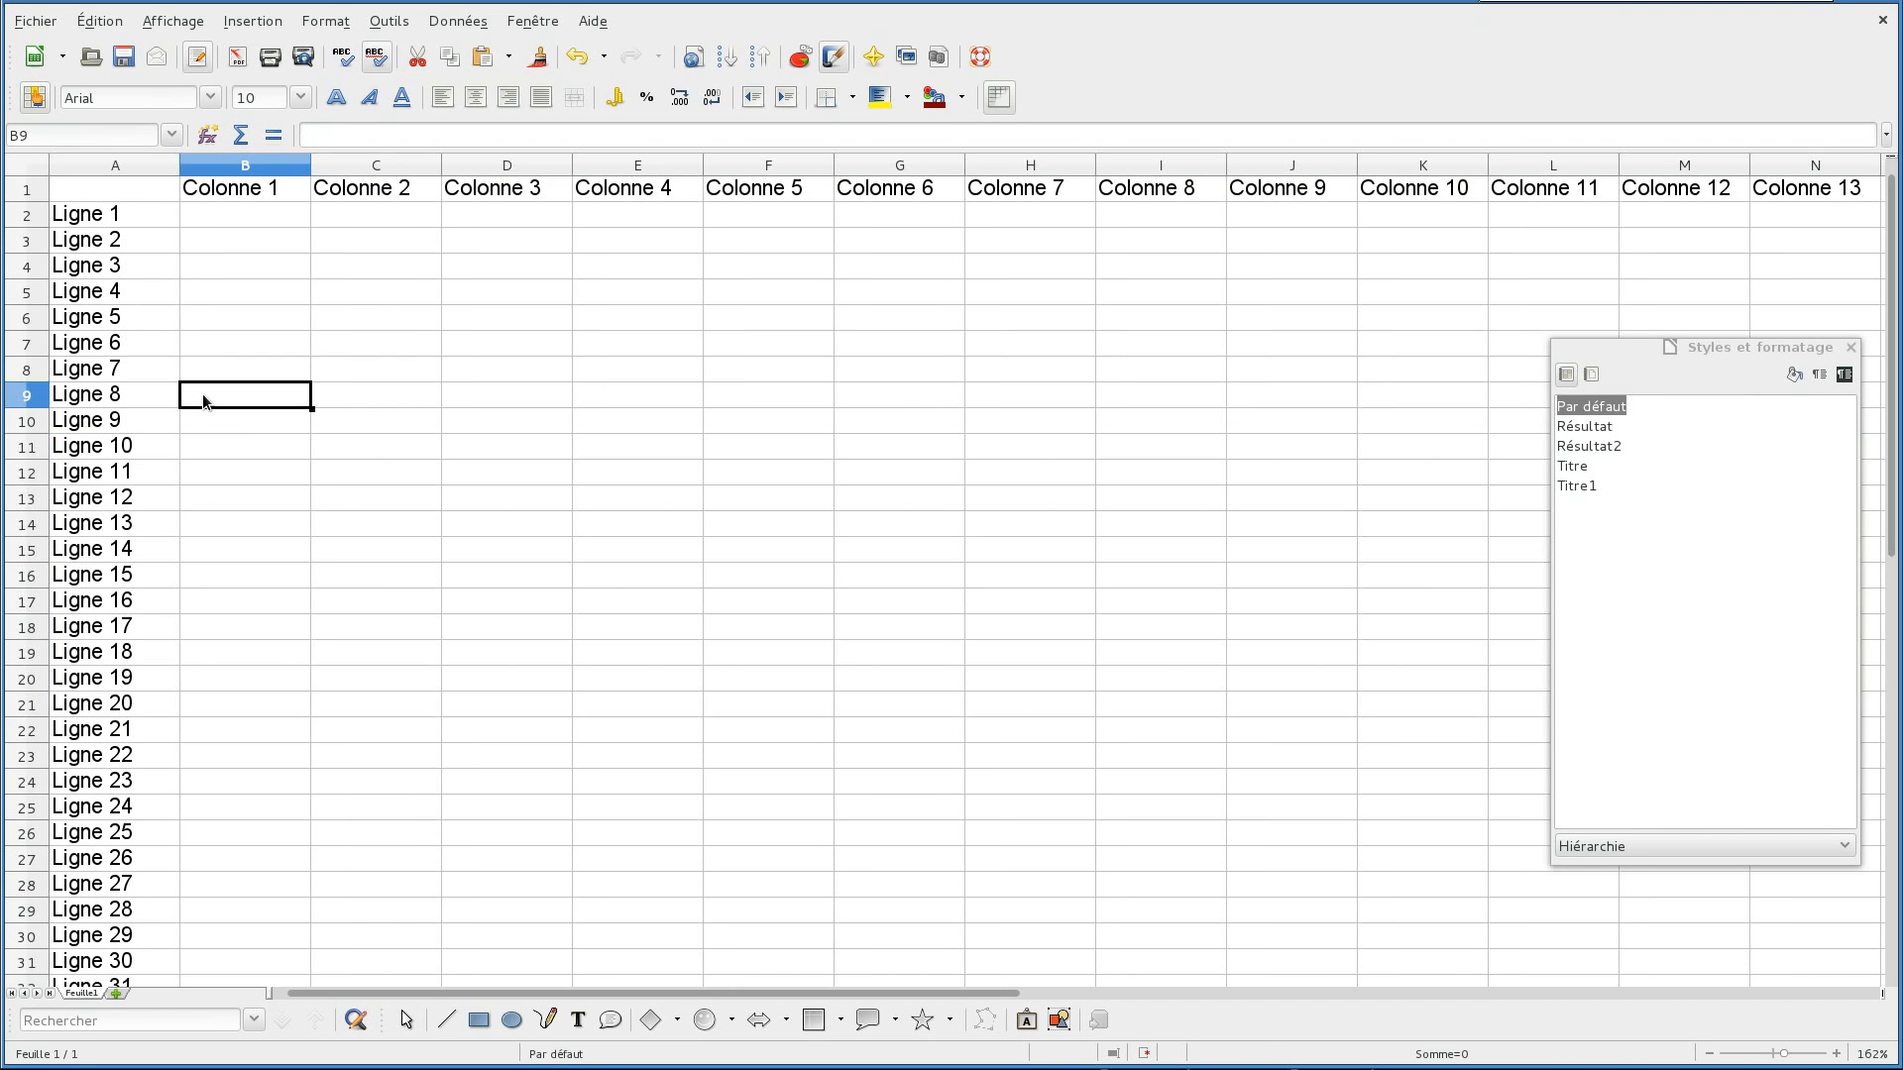